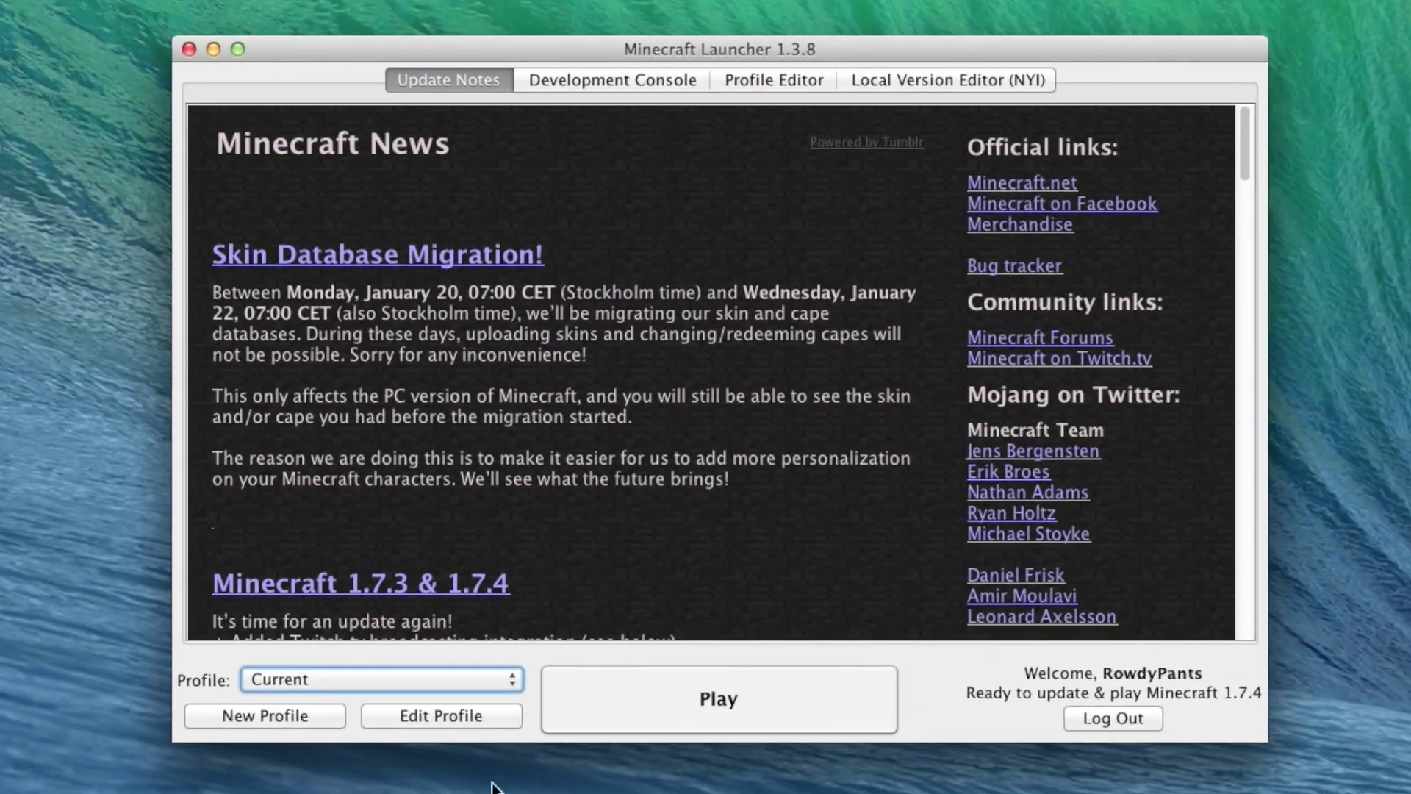
Create and save a launcher profile using release 1.7.2, then launch the game with it
left_click(334, 721)
left_click(728, 494)
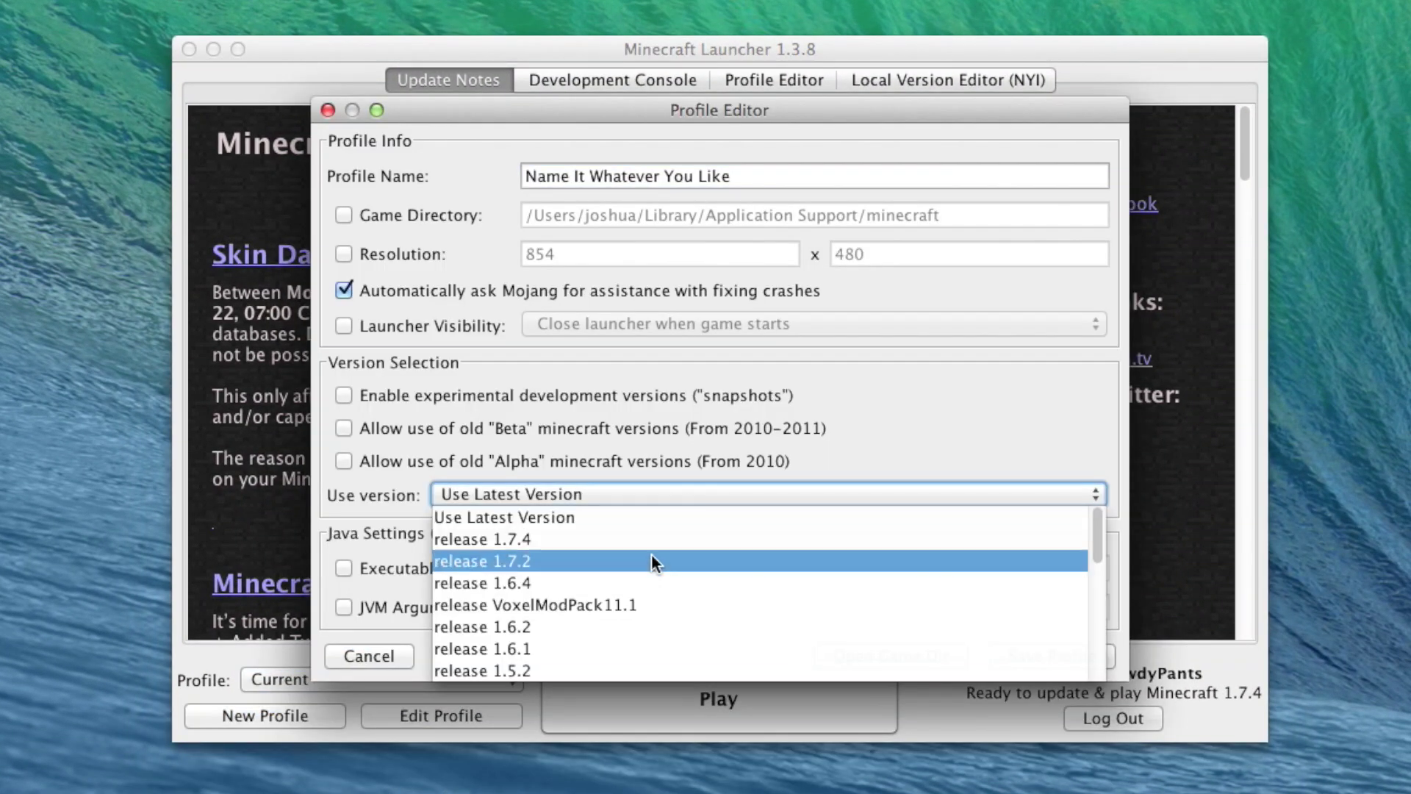
left_click(652, 521)
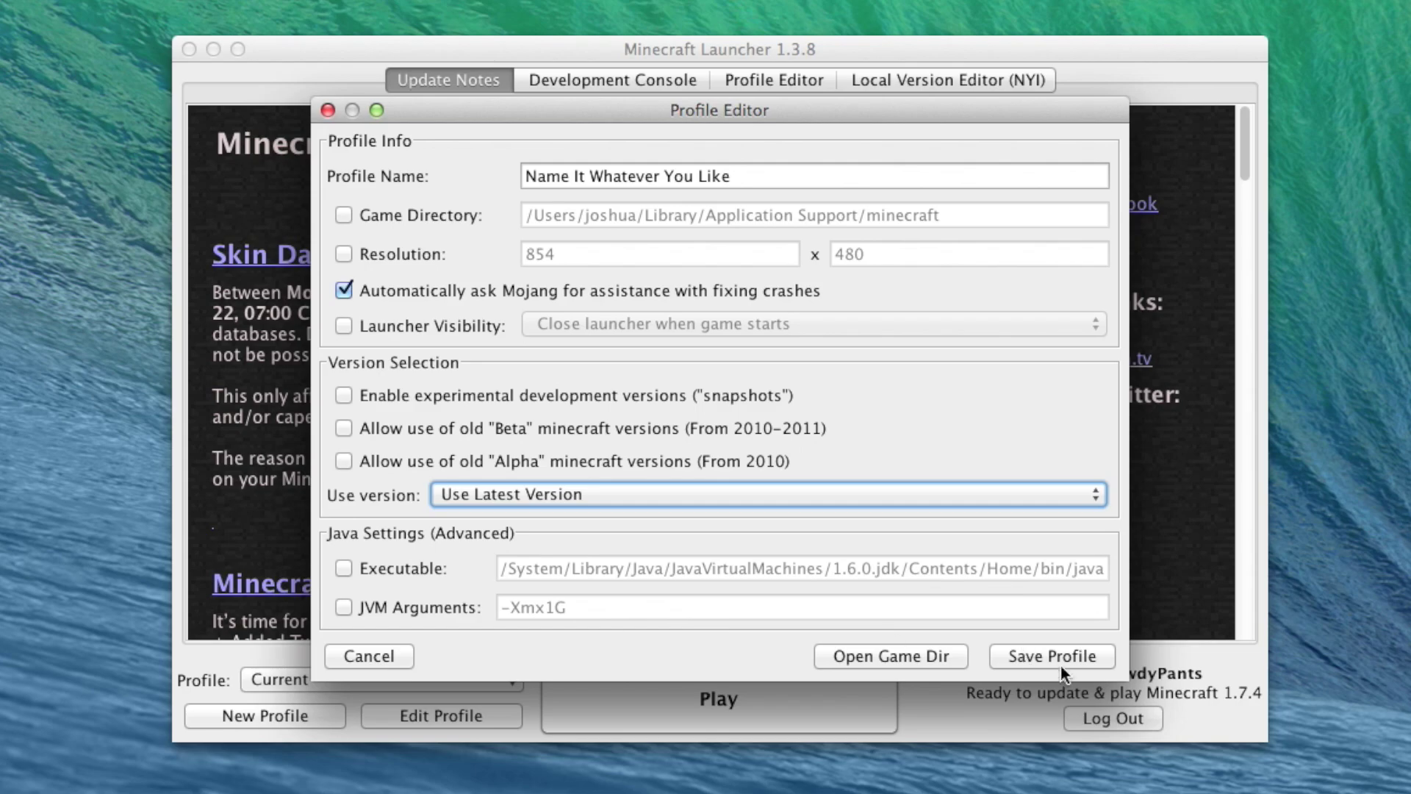
left_click(1052, 656)
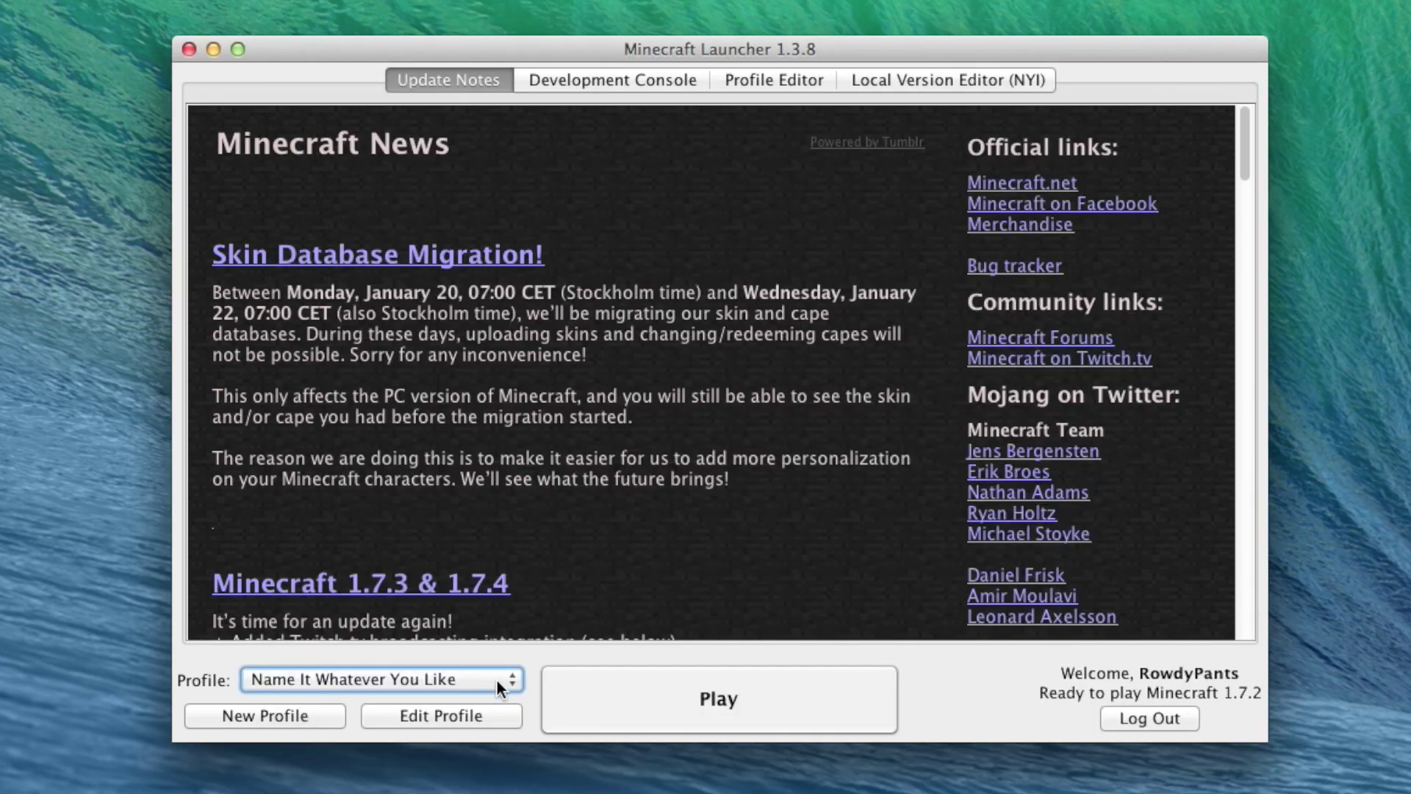
left_click(580, 705)
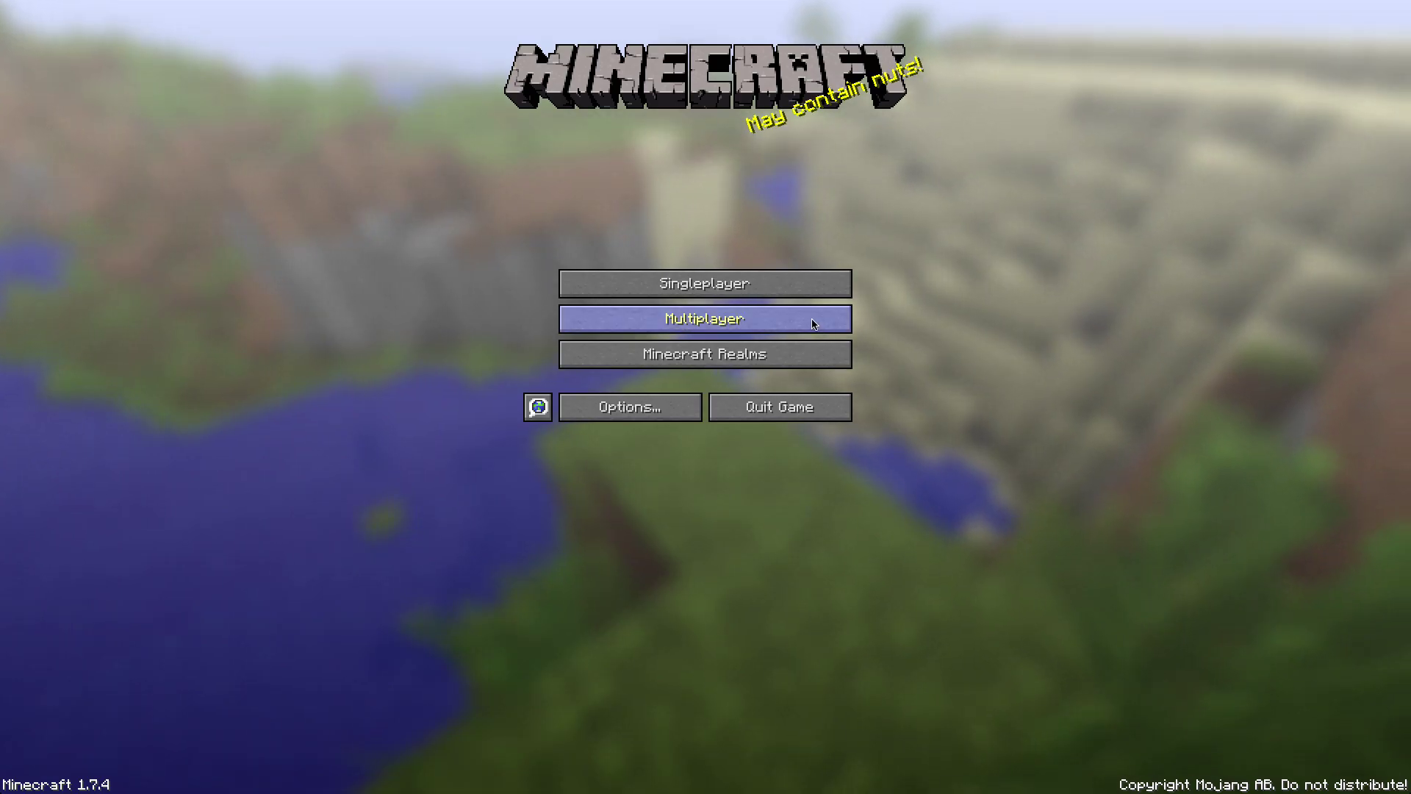
Add a multiplayer server entry named Crafting Azeroth at wow.cursecraft.com
left_click(814, 324)
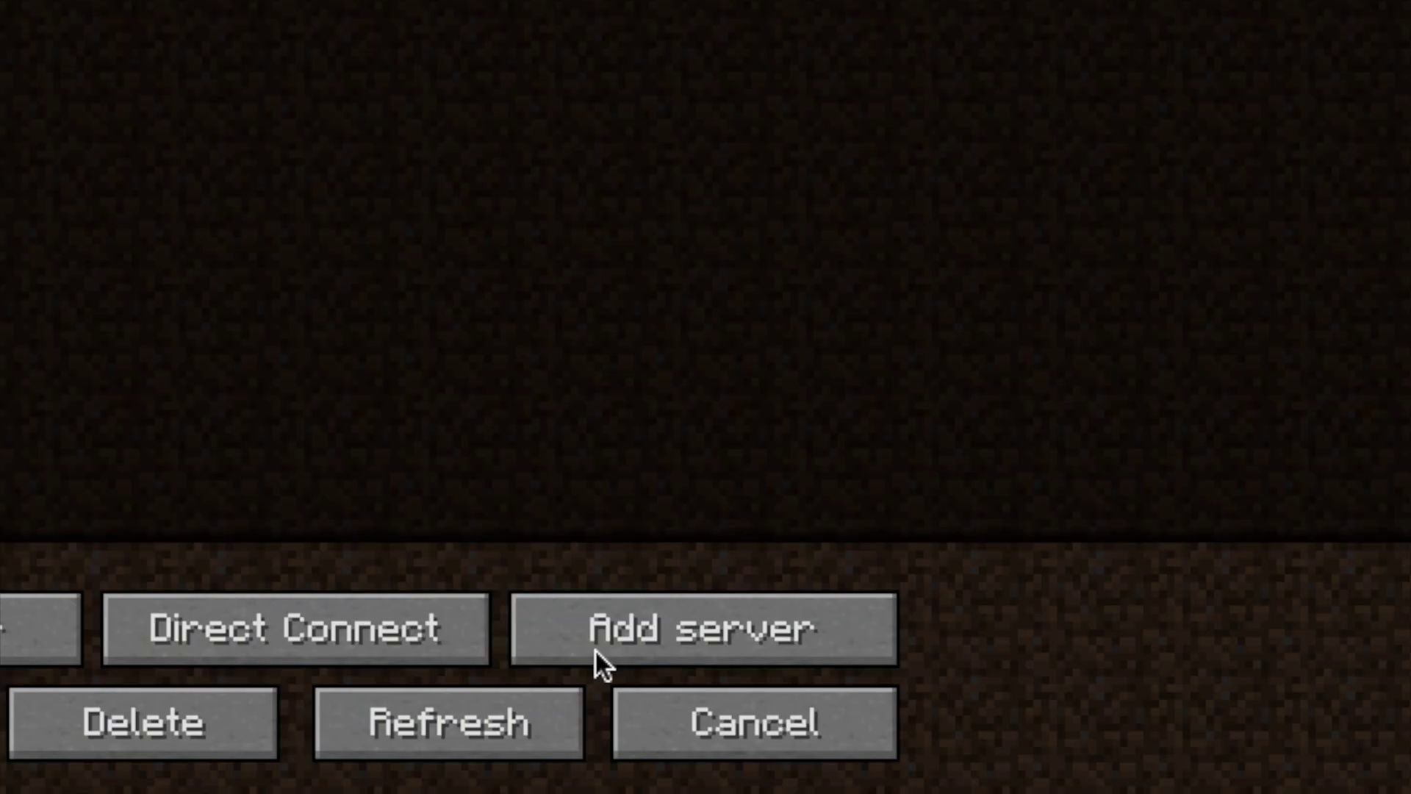
left_click(596, 650)
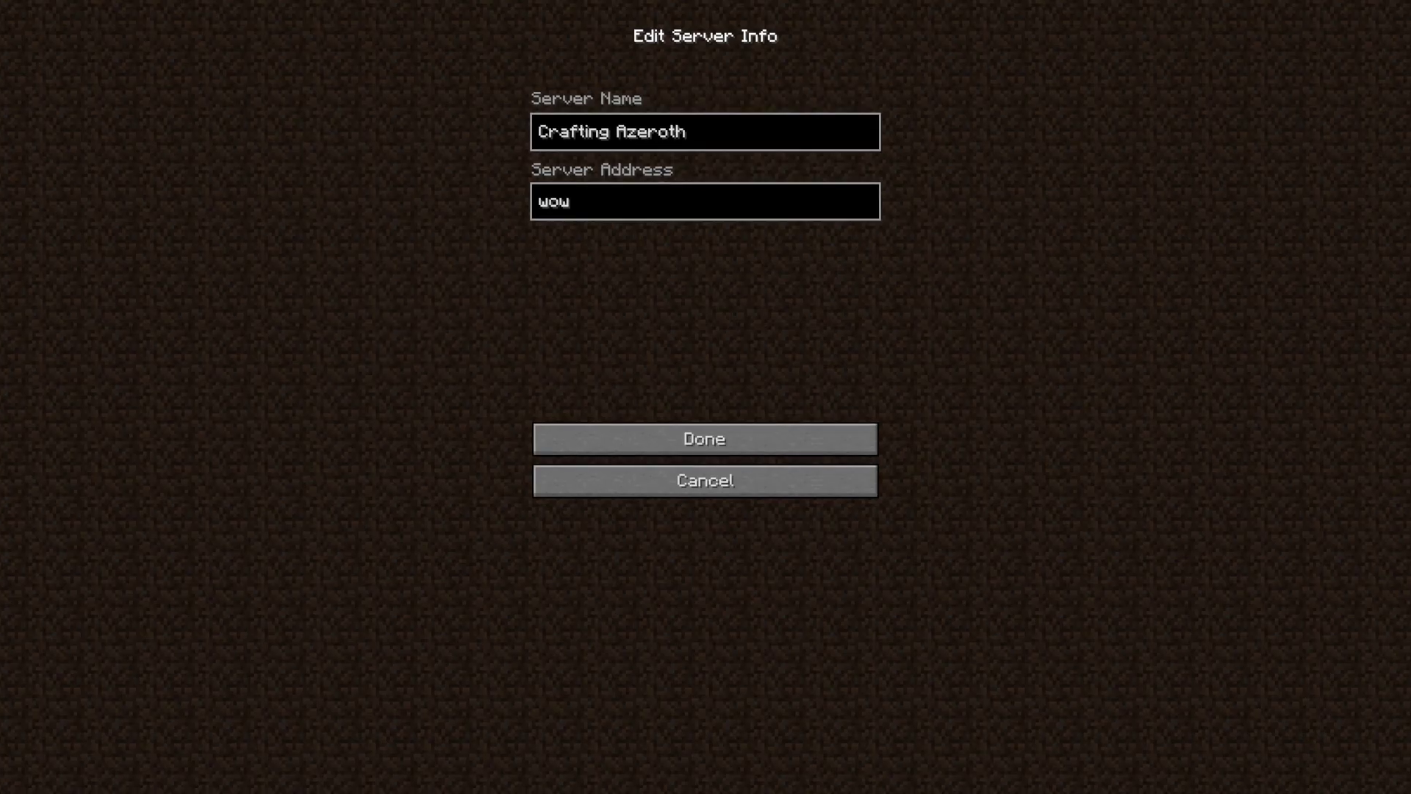
type(".cursecraft.com")
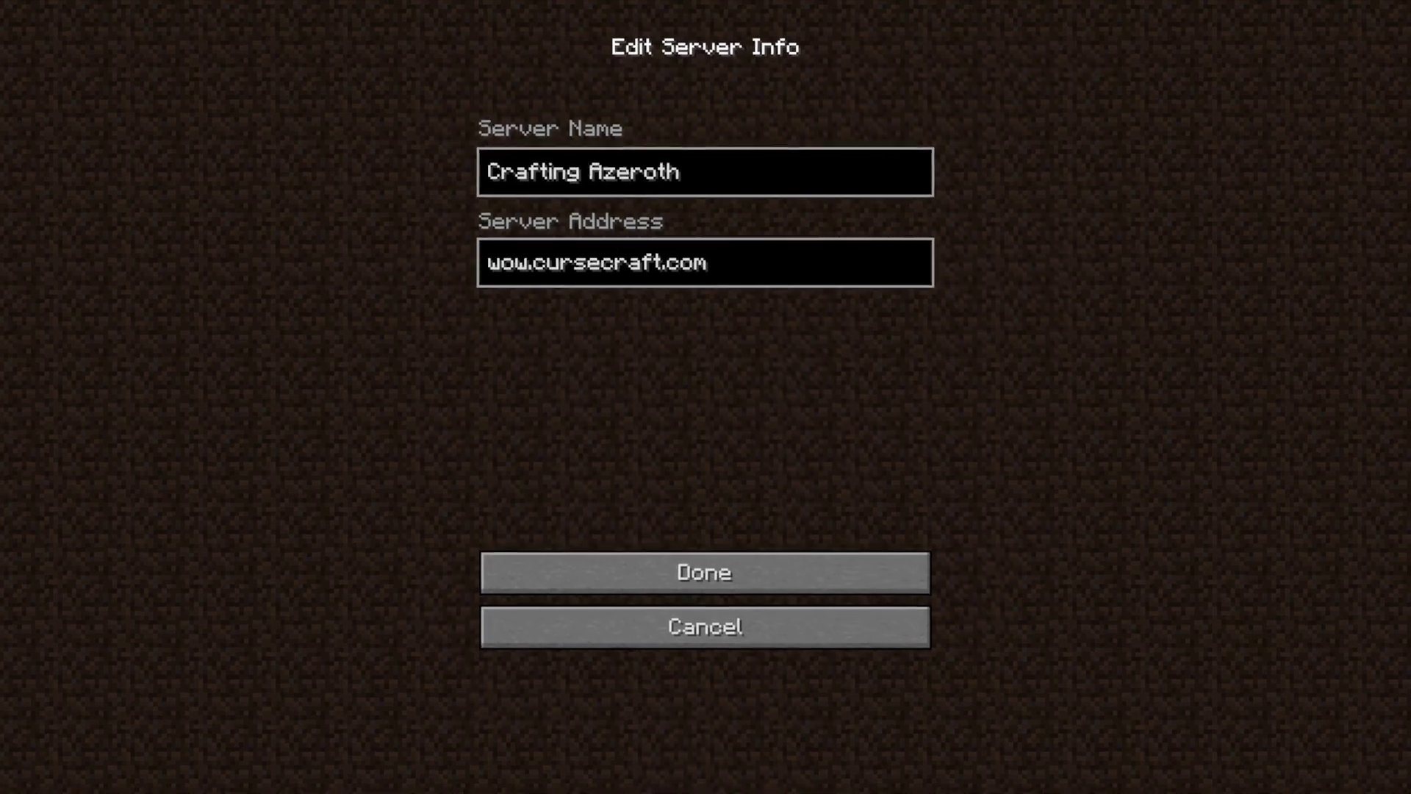
key("Return")
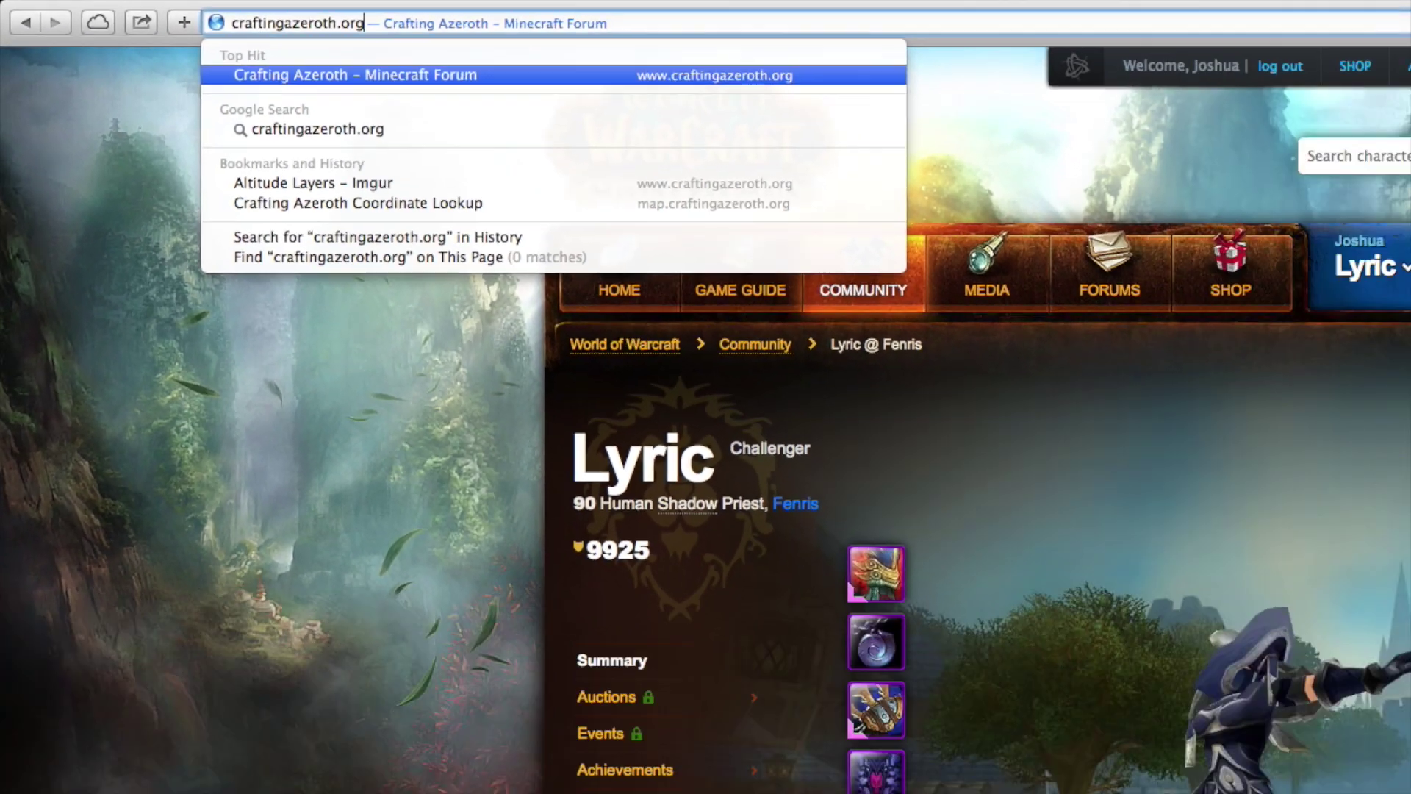
Open the craftingazeroth.org forum topic and download the Vuze client for the v1.0 map torrent
key("Return")
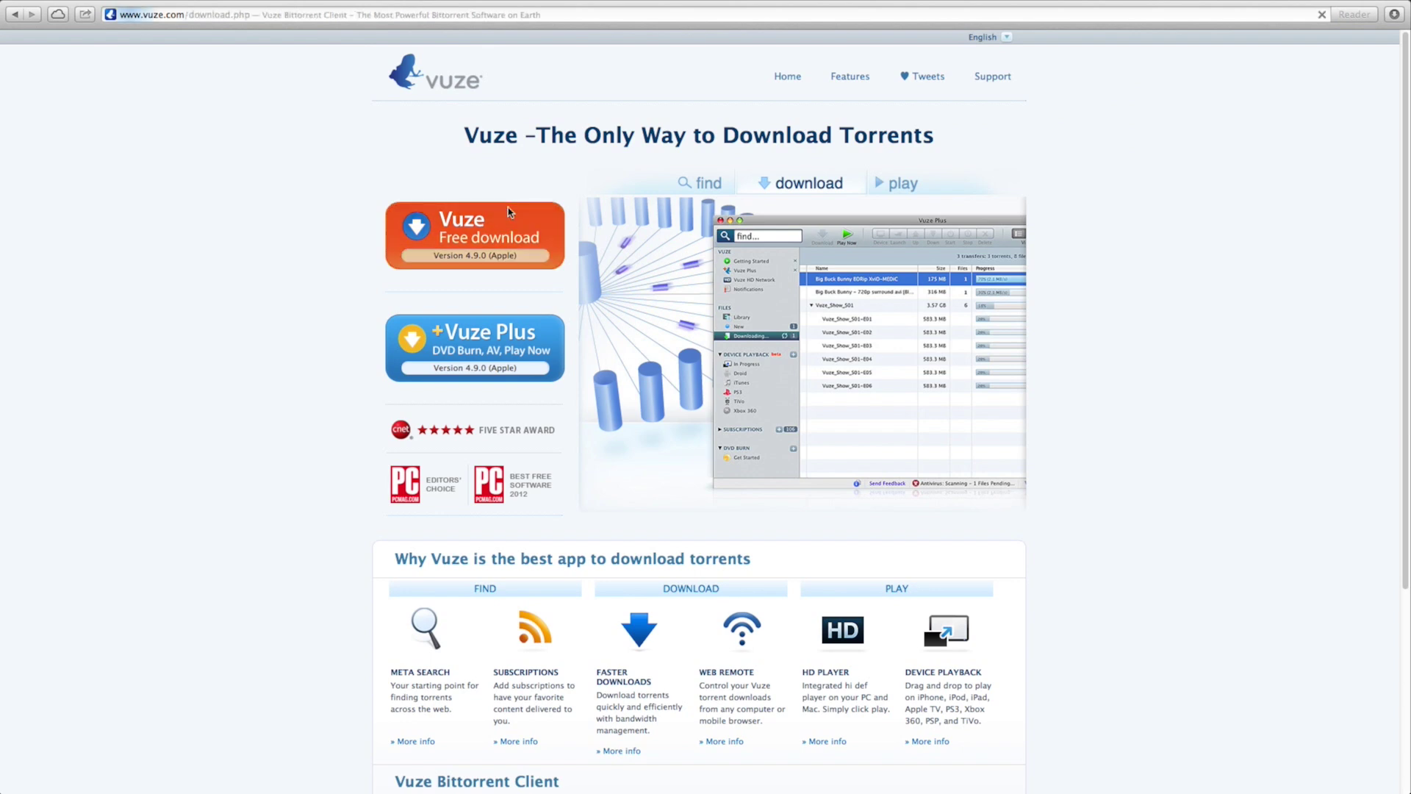
left_click(508, 211)
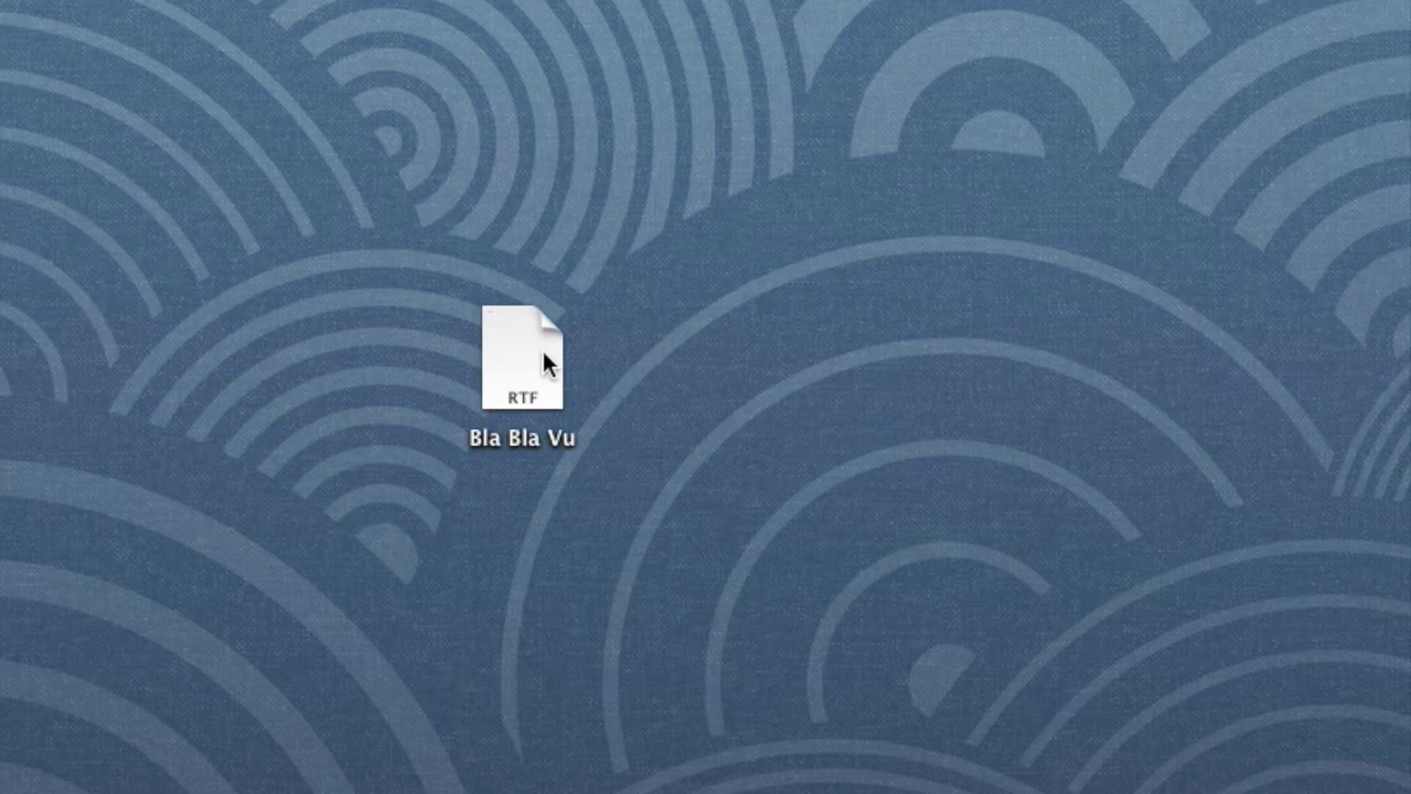
right_click(542, 350)
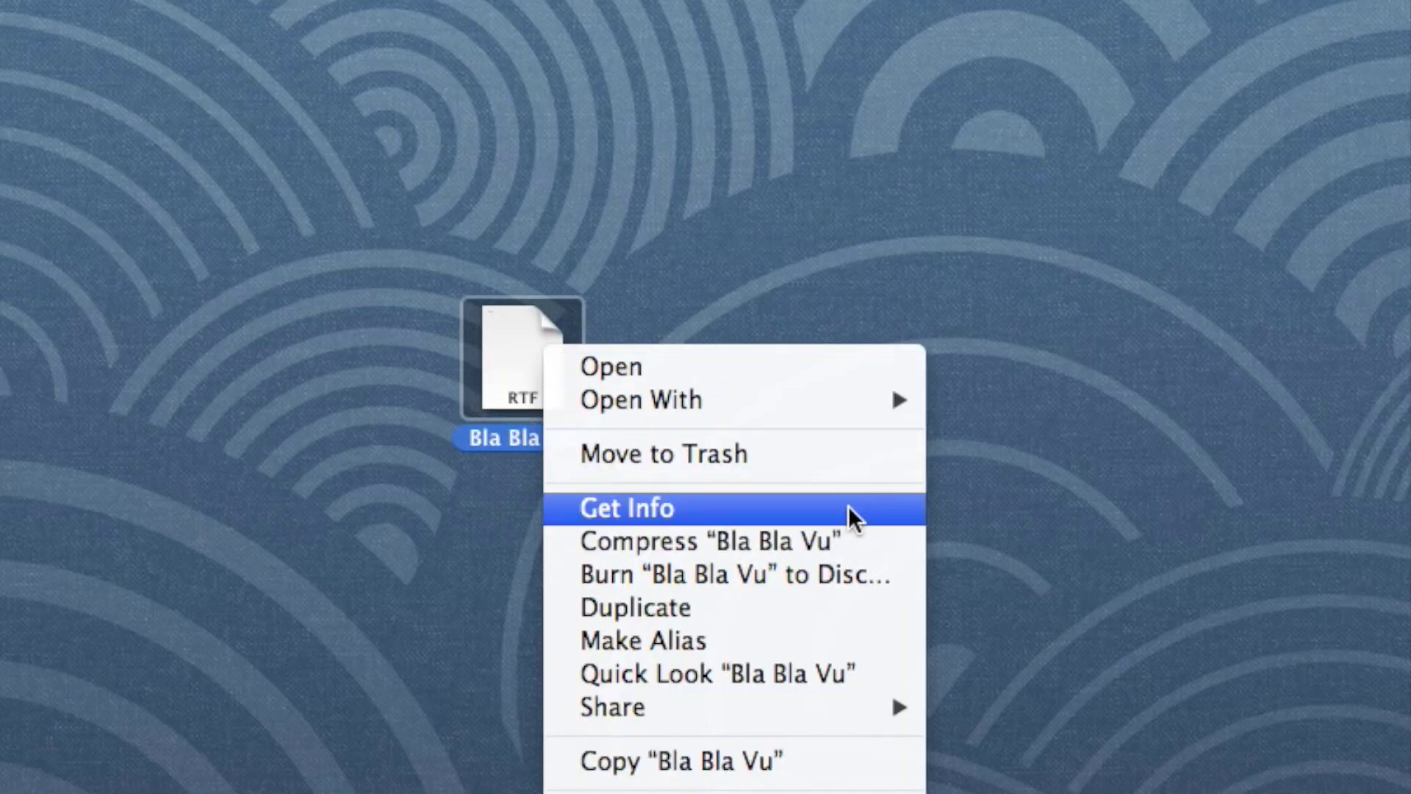
Compress Bla Bla Vu to a zip, extract it again, and open The Unarchiver's product page
left_click(877, 533)
right_click(750, 353)
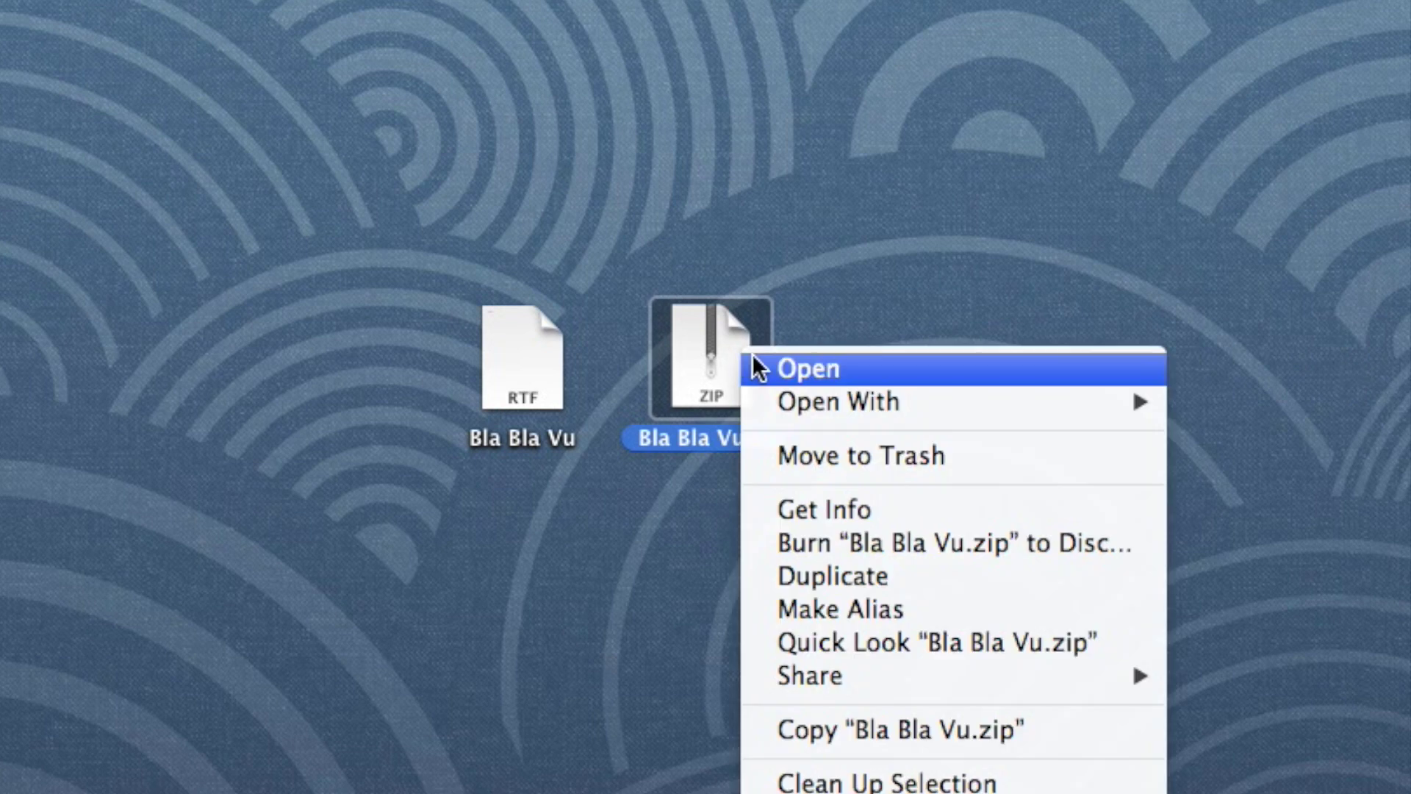
left_click(924, 370)
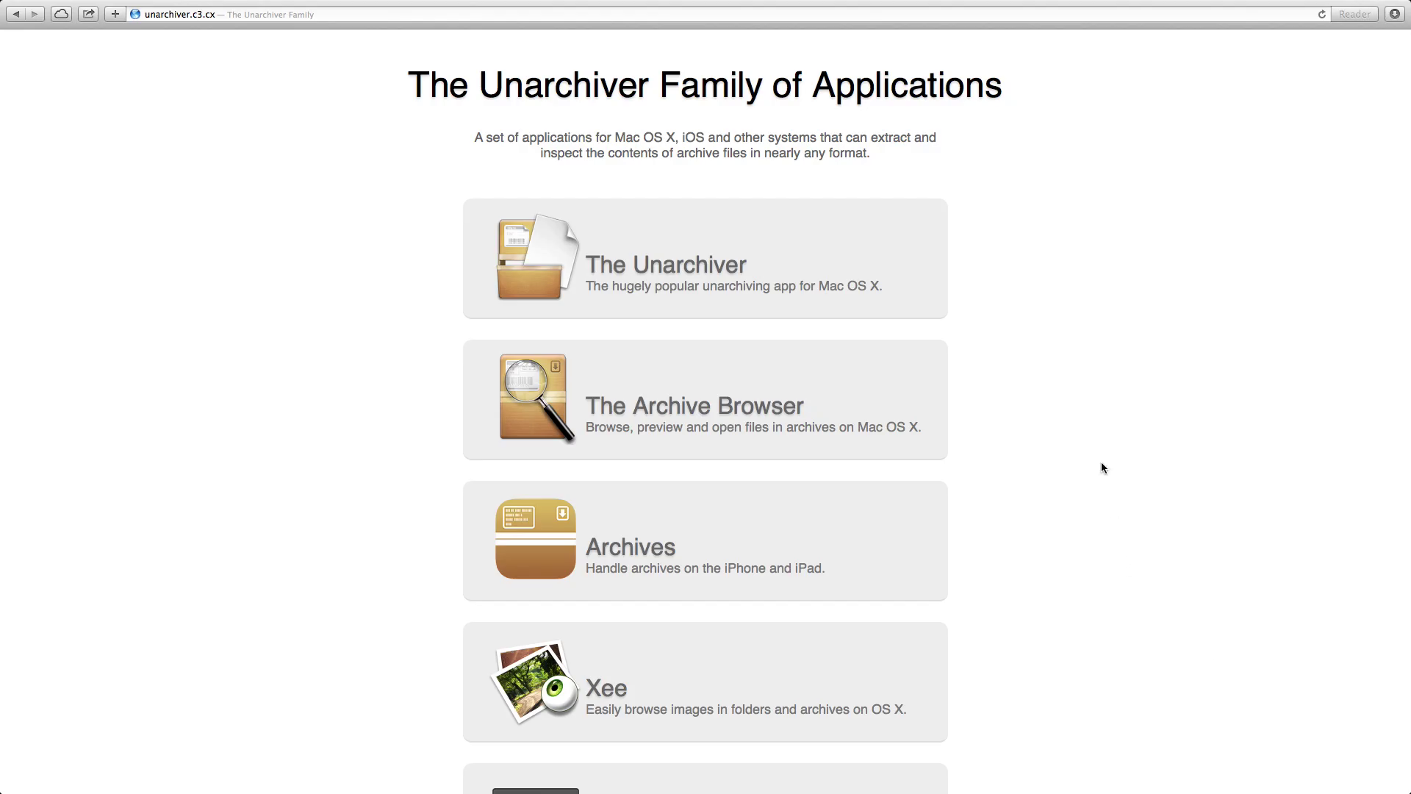
left_click(807, 256)
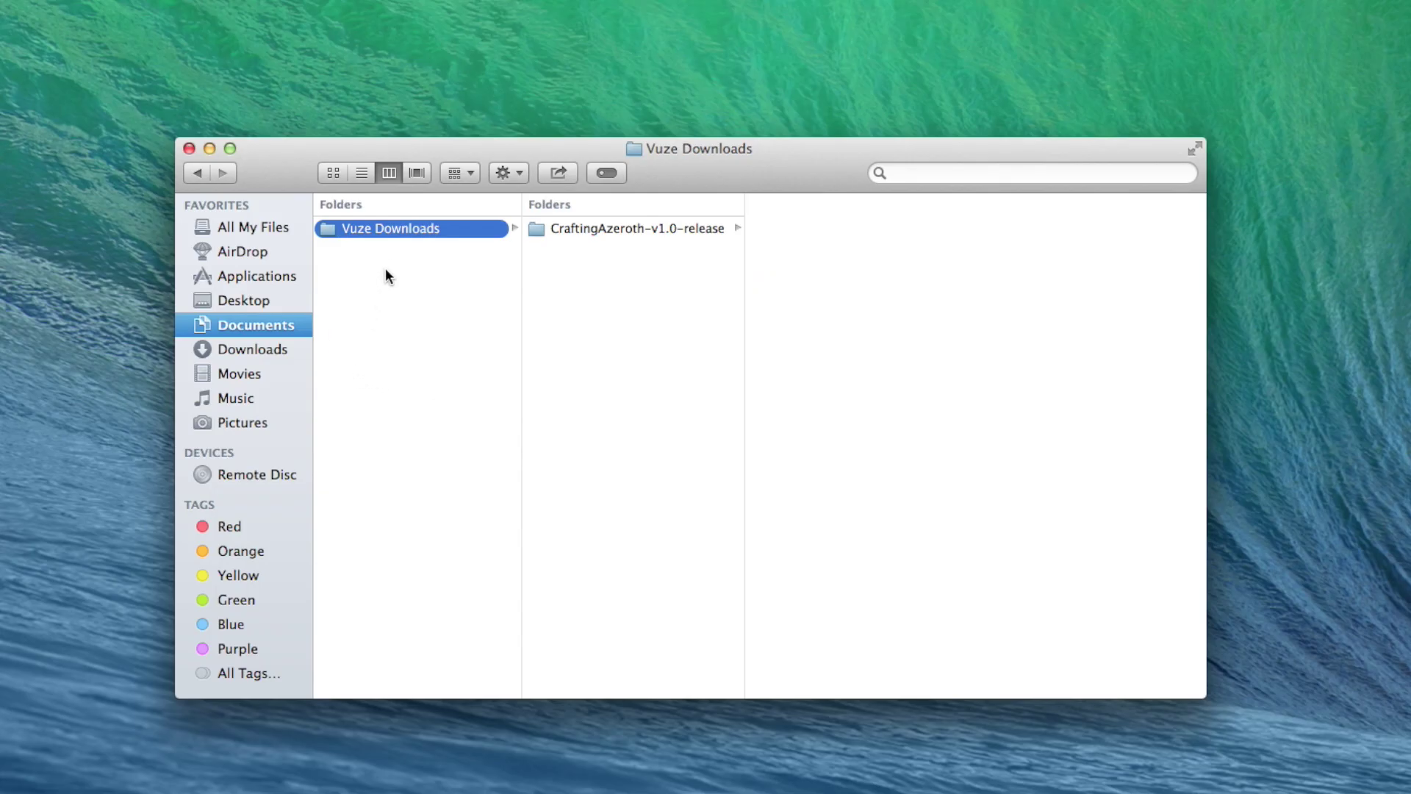
Open the CraftingAzeroth-v1.0-release folder and extract the server setup archive with The Unarchiver
left_click(634, 230)
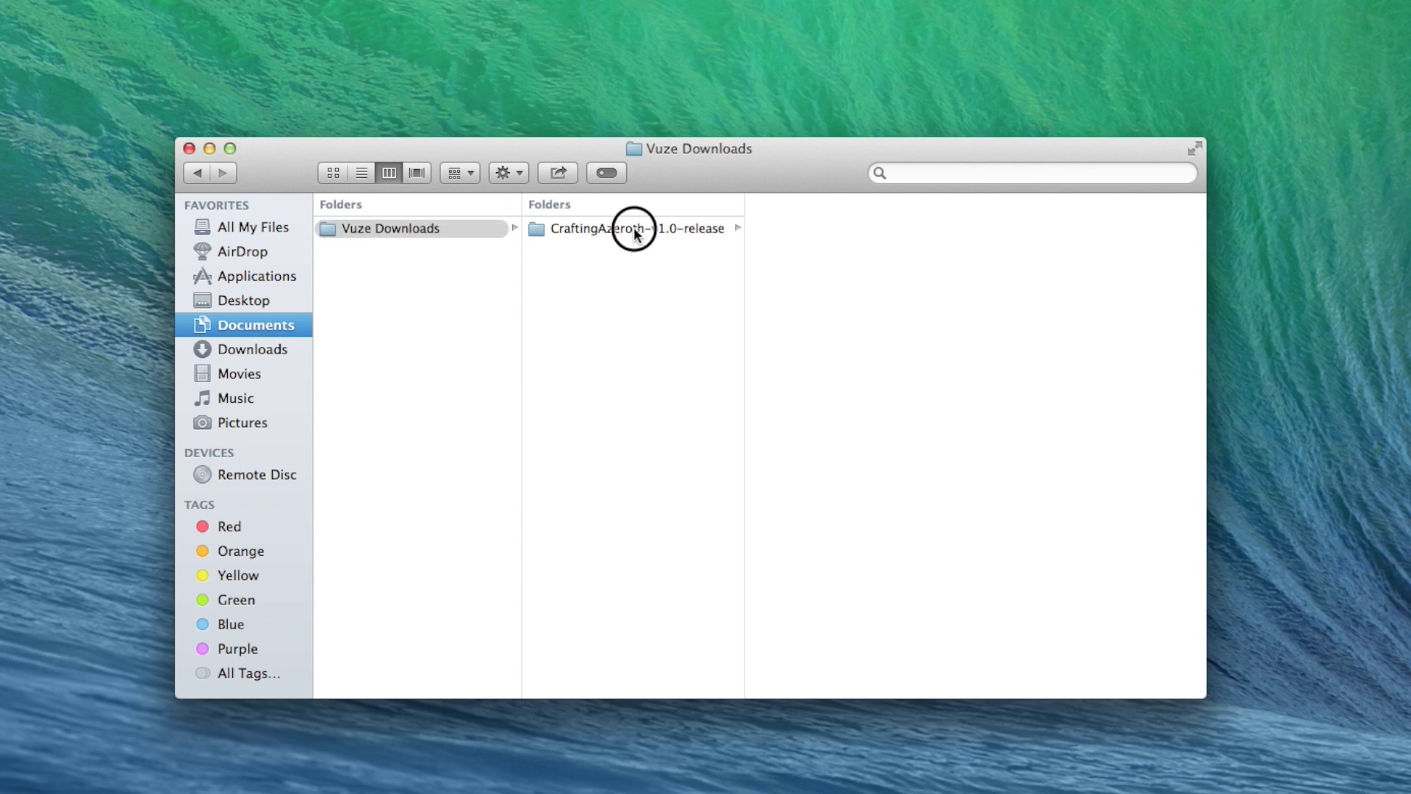
left_click_drag(603, 228, 612, 250)
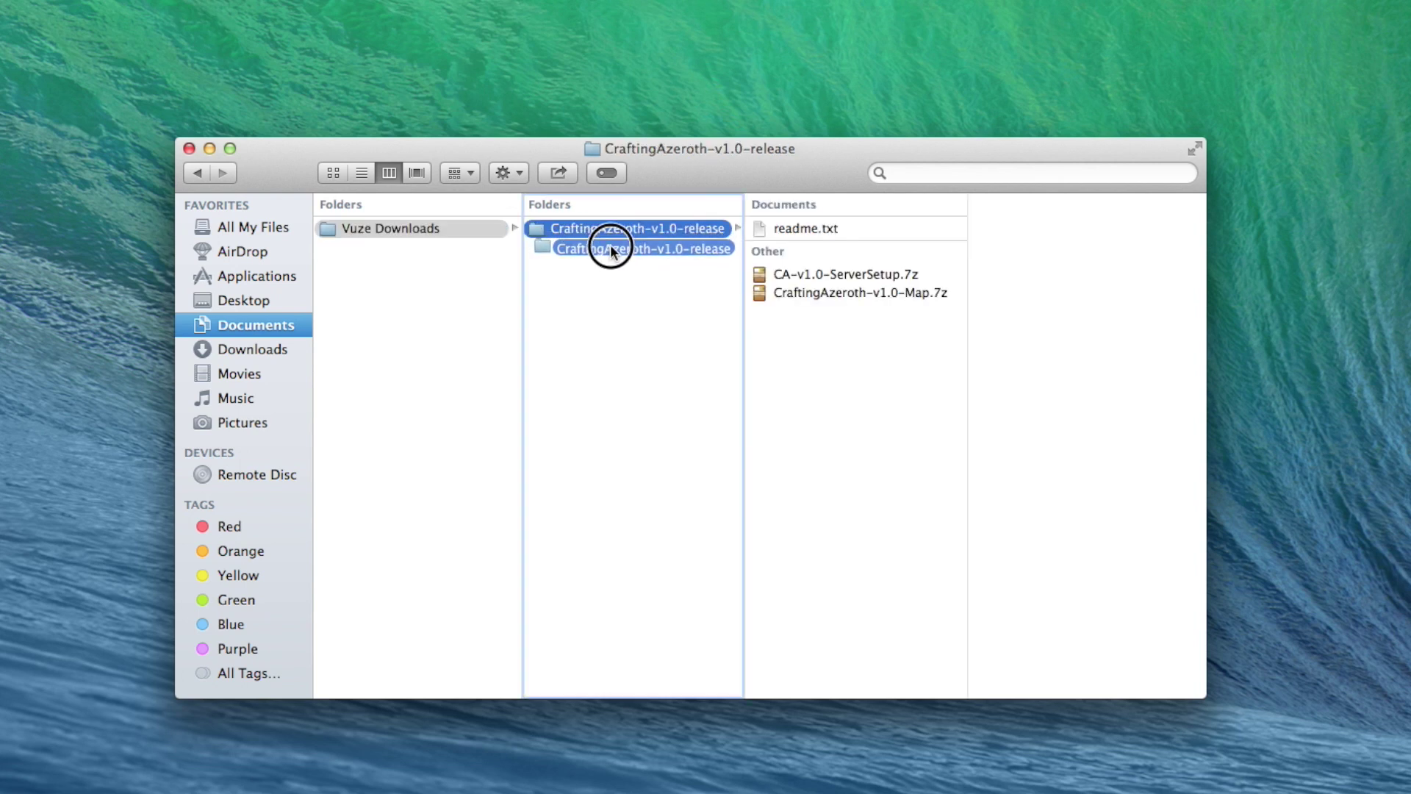
right_click(880, 273)
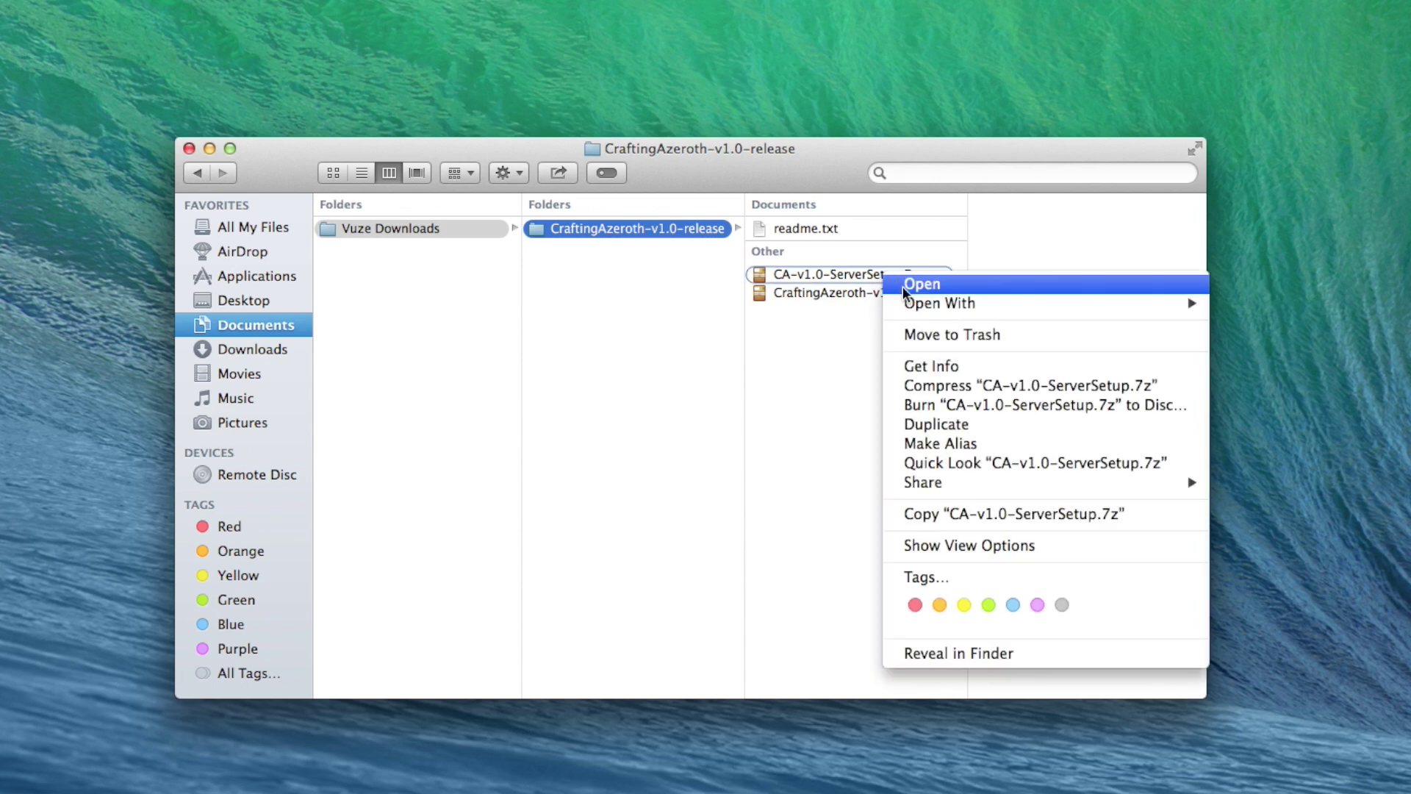
mouse_move(983, 309)
left_click(1262, 305)
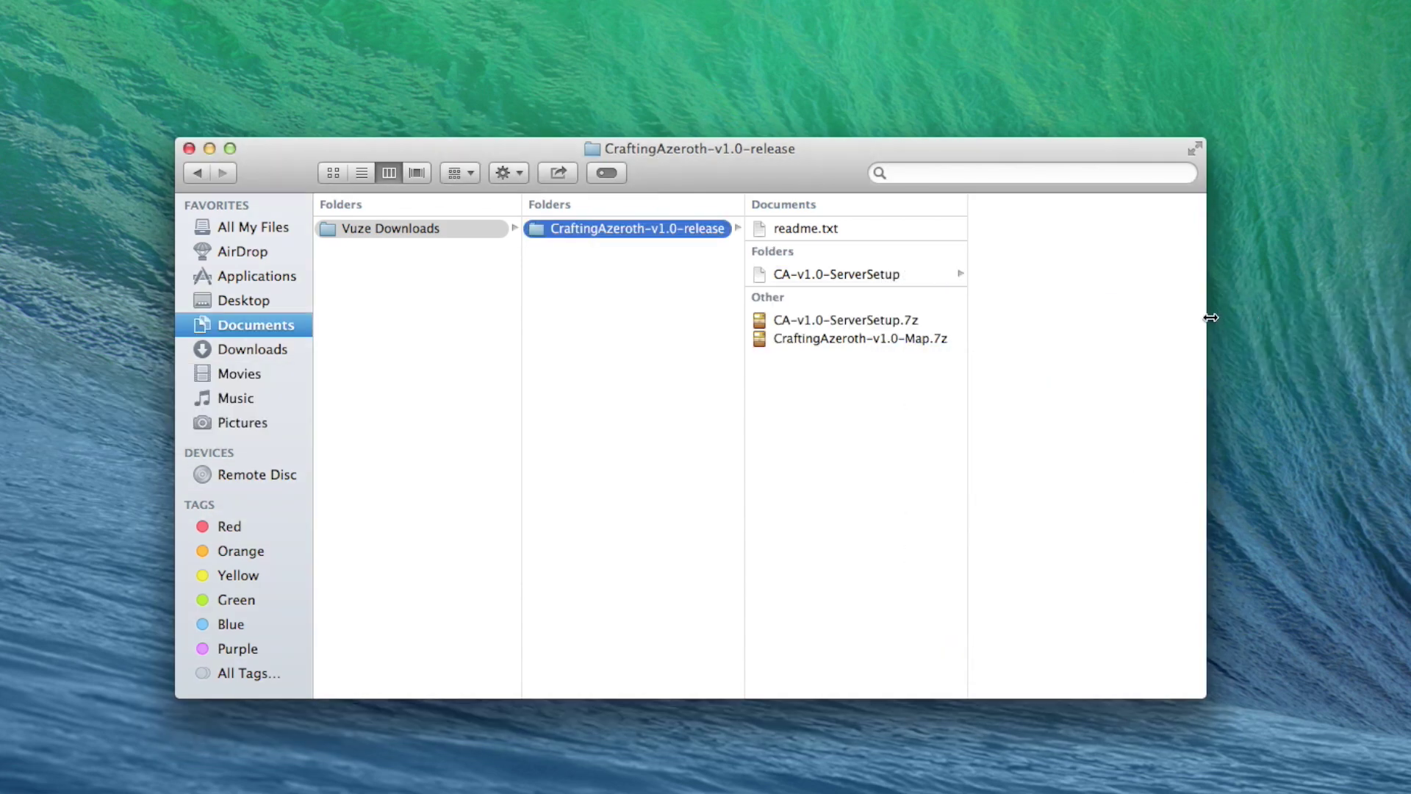
Extract the map archive with The Unarchiver and check the extracted folders' contents
left_click(829, 344)
right_click(849, 339)
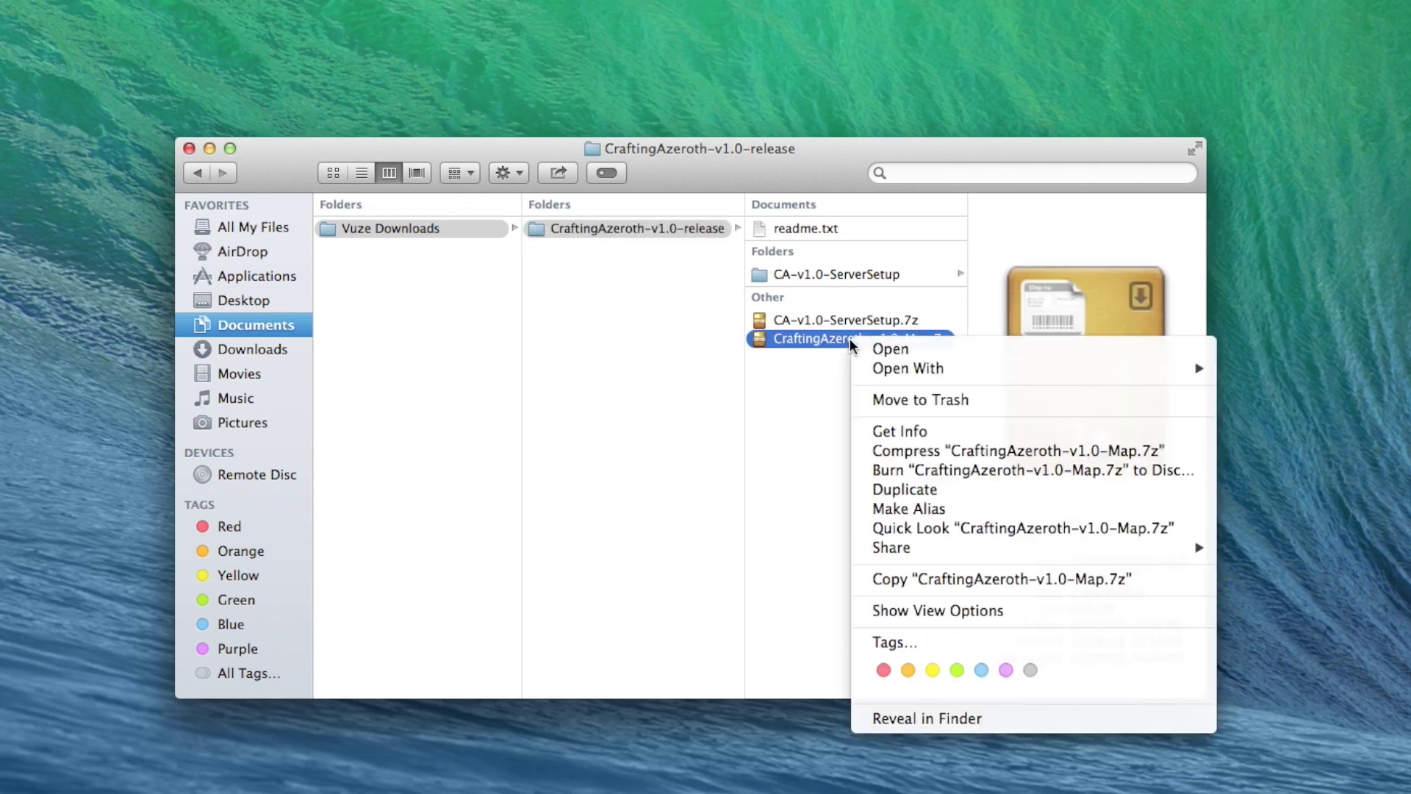
mouse_move(1201, 367)
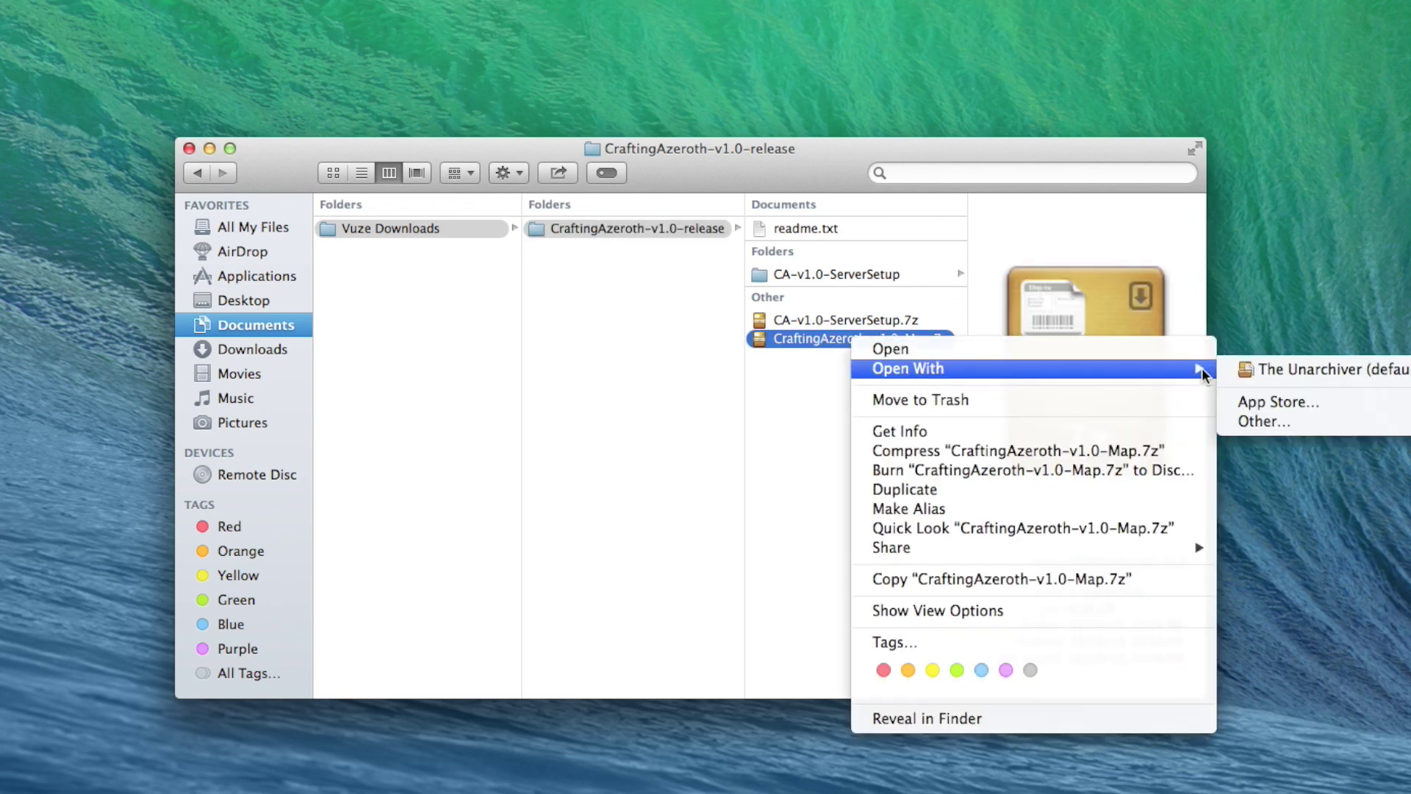
left_click(1266, 371)
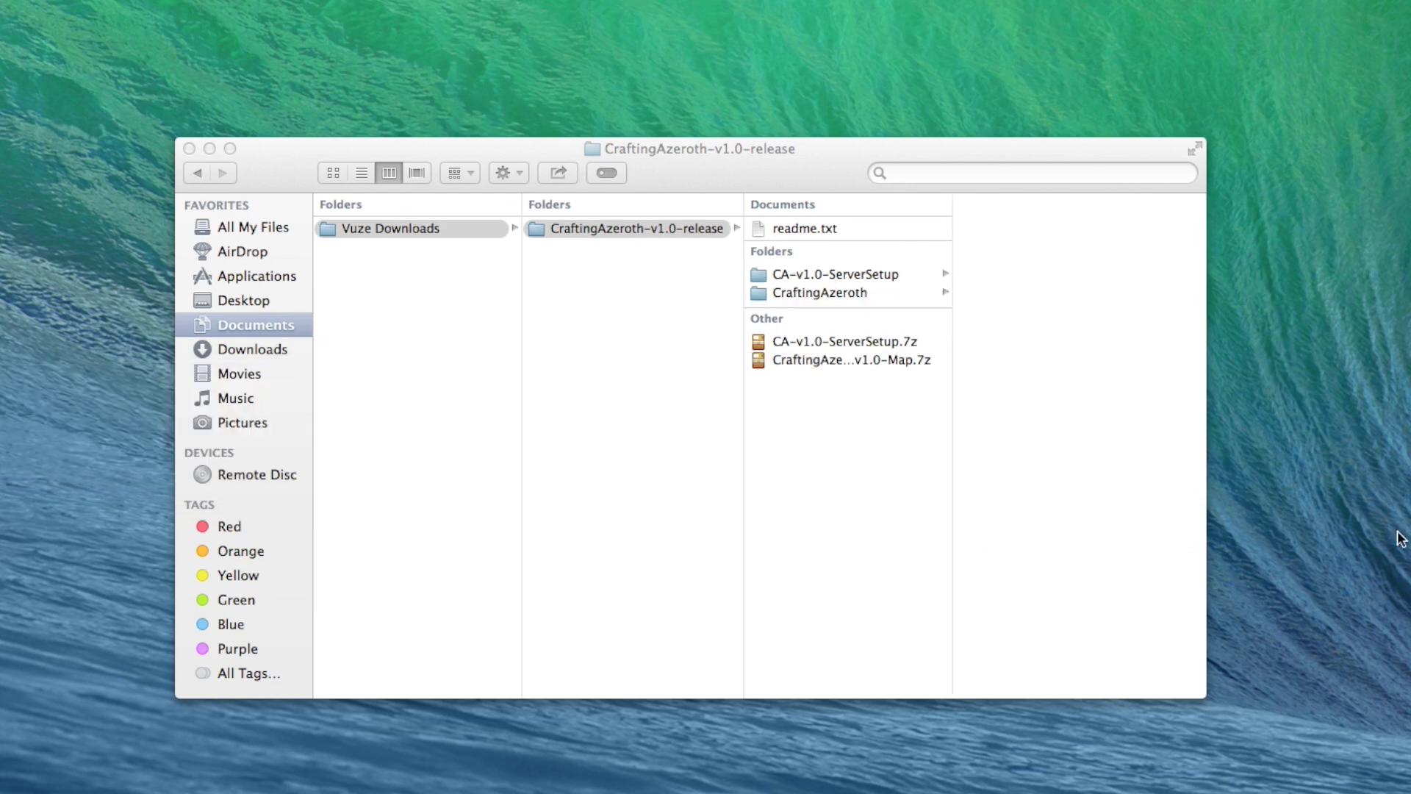
left_click(888, 296)
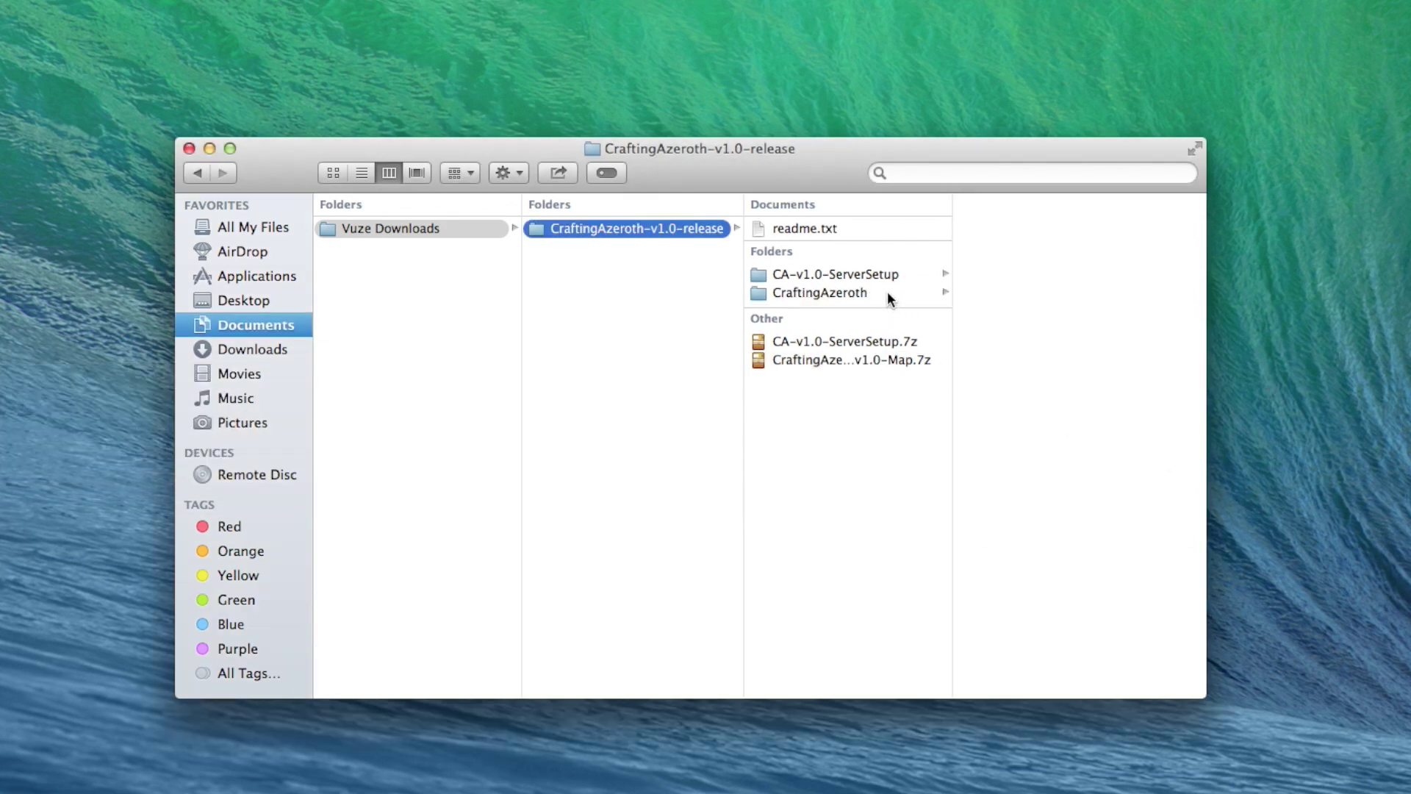
left_click(894, 294)
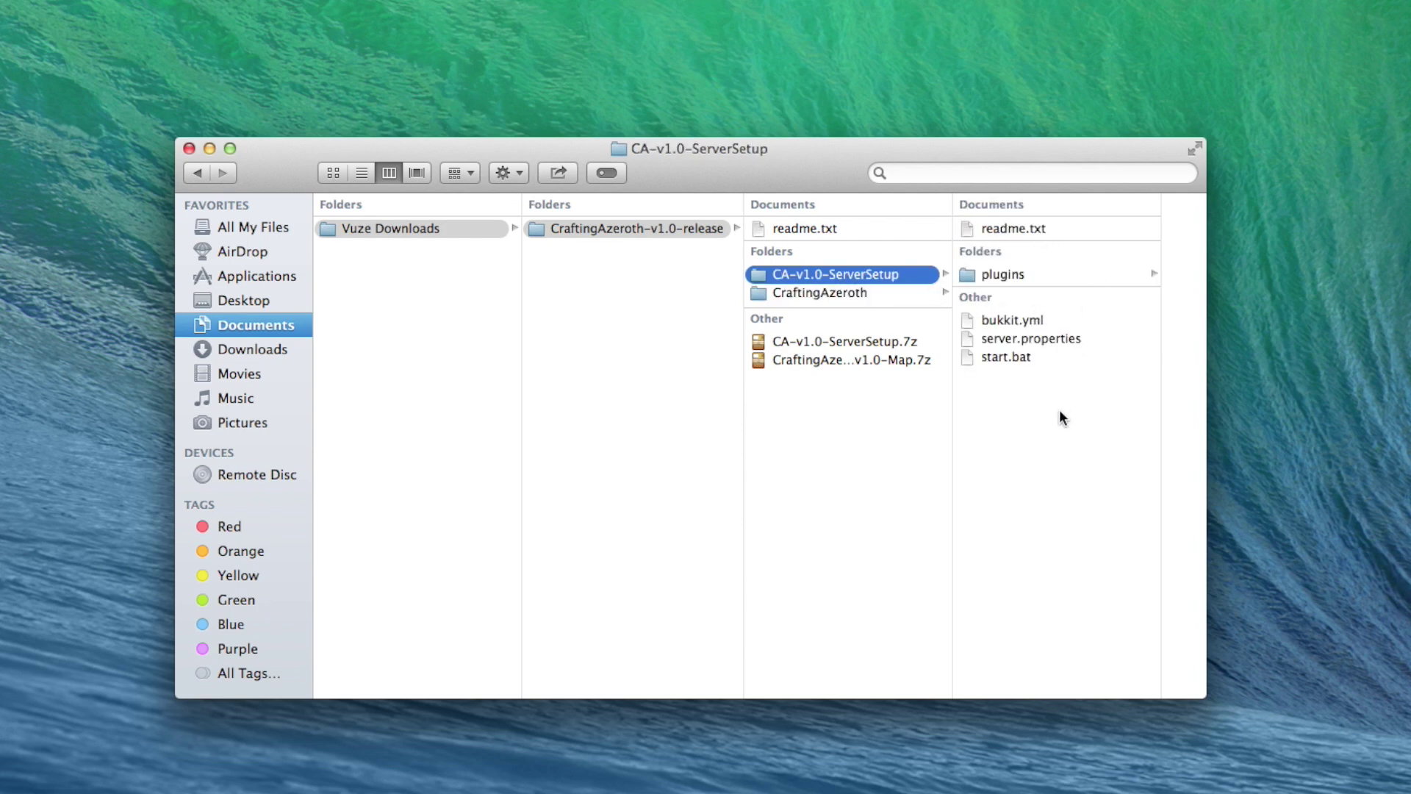
key("Left")
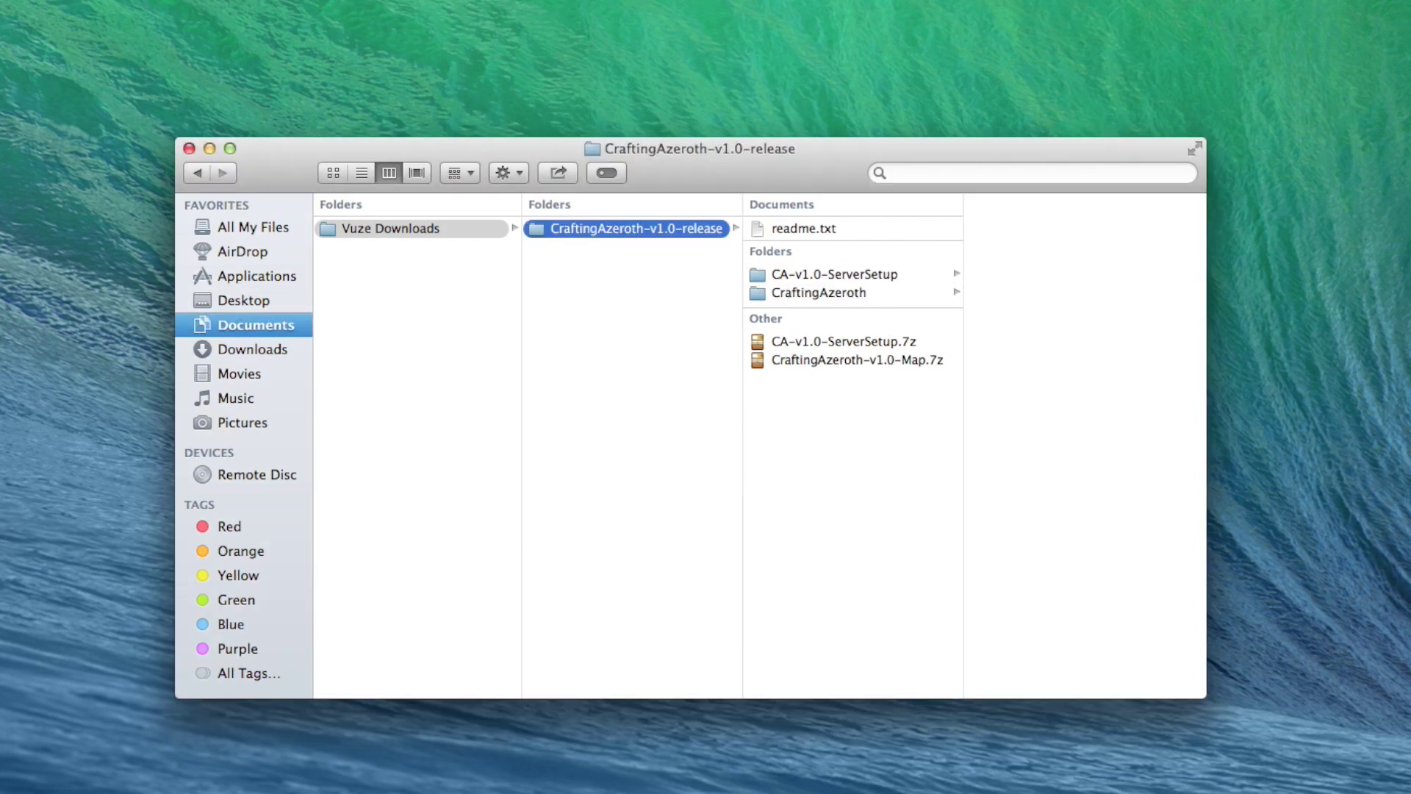
left_click(899, 359)
Move CraftingAzeroth-v1.0-Map.7z and CA-v1.0-ServerSetup.7z to the Trash
right_click(904, 361)
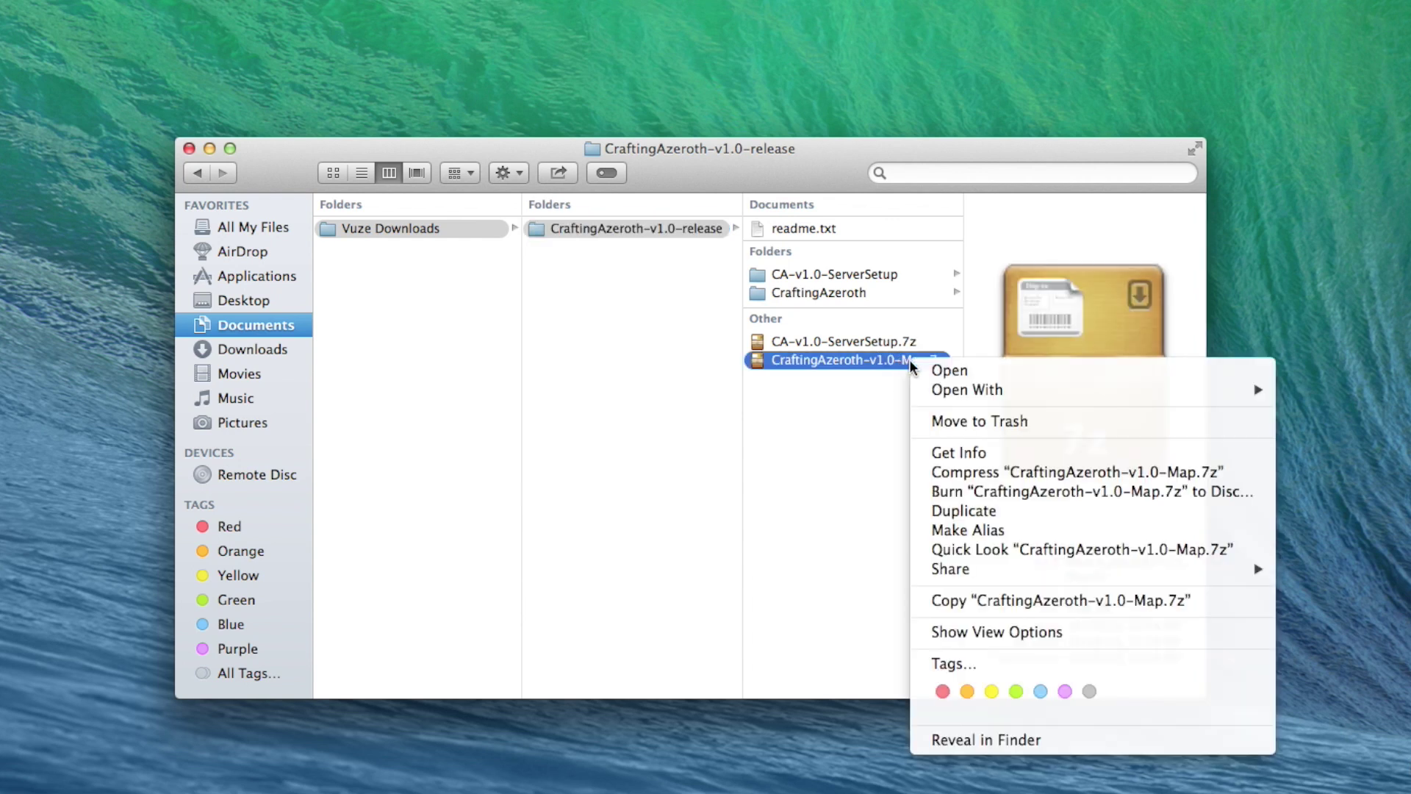
left_click(1048, 425)
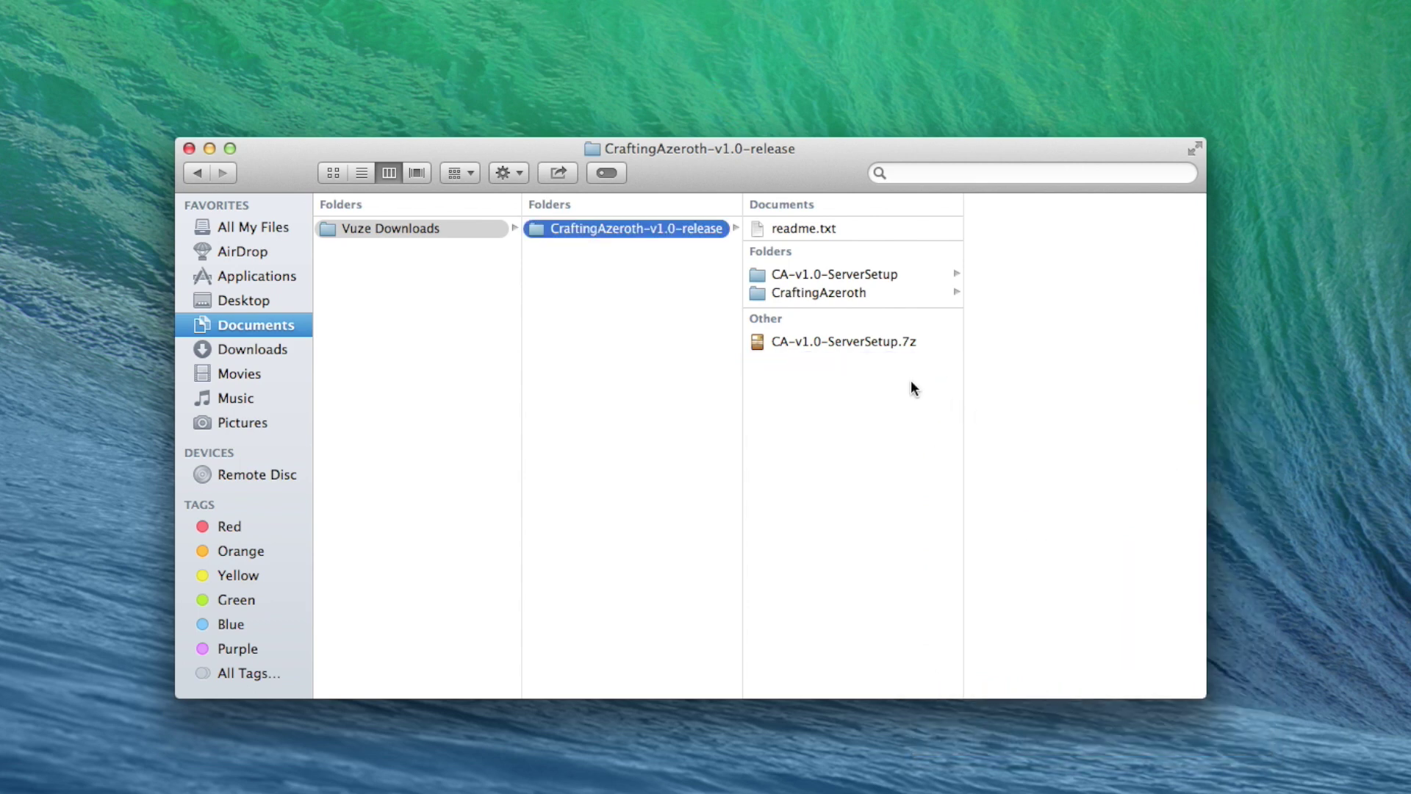
left_click(881, 341)
right_click(881, 341)
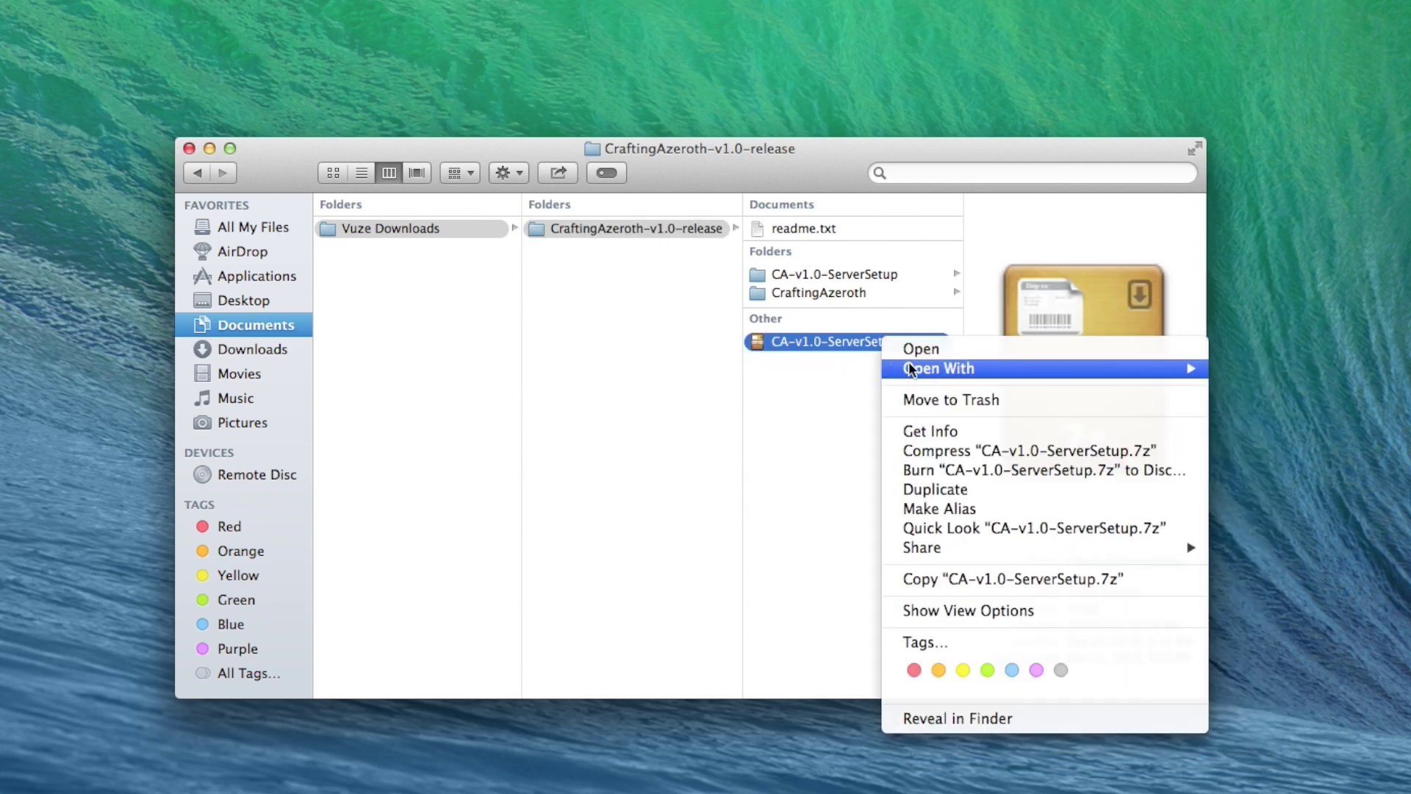
left_click(1014, 400)
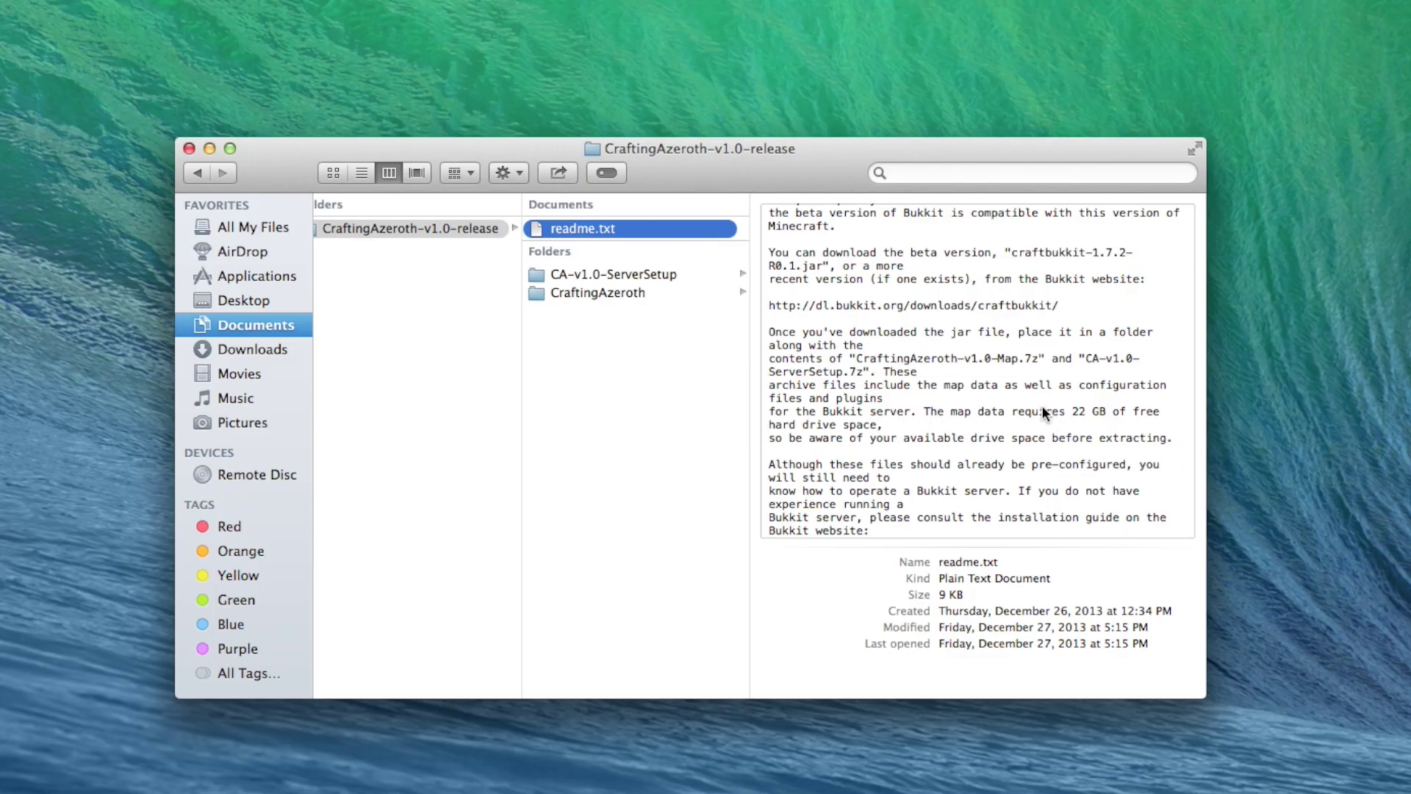
Scroll down through the readme.txt setup notes
scroll(1042, 408, "down", 5)
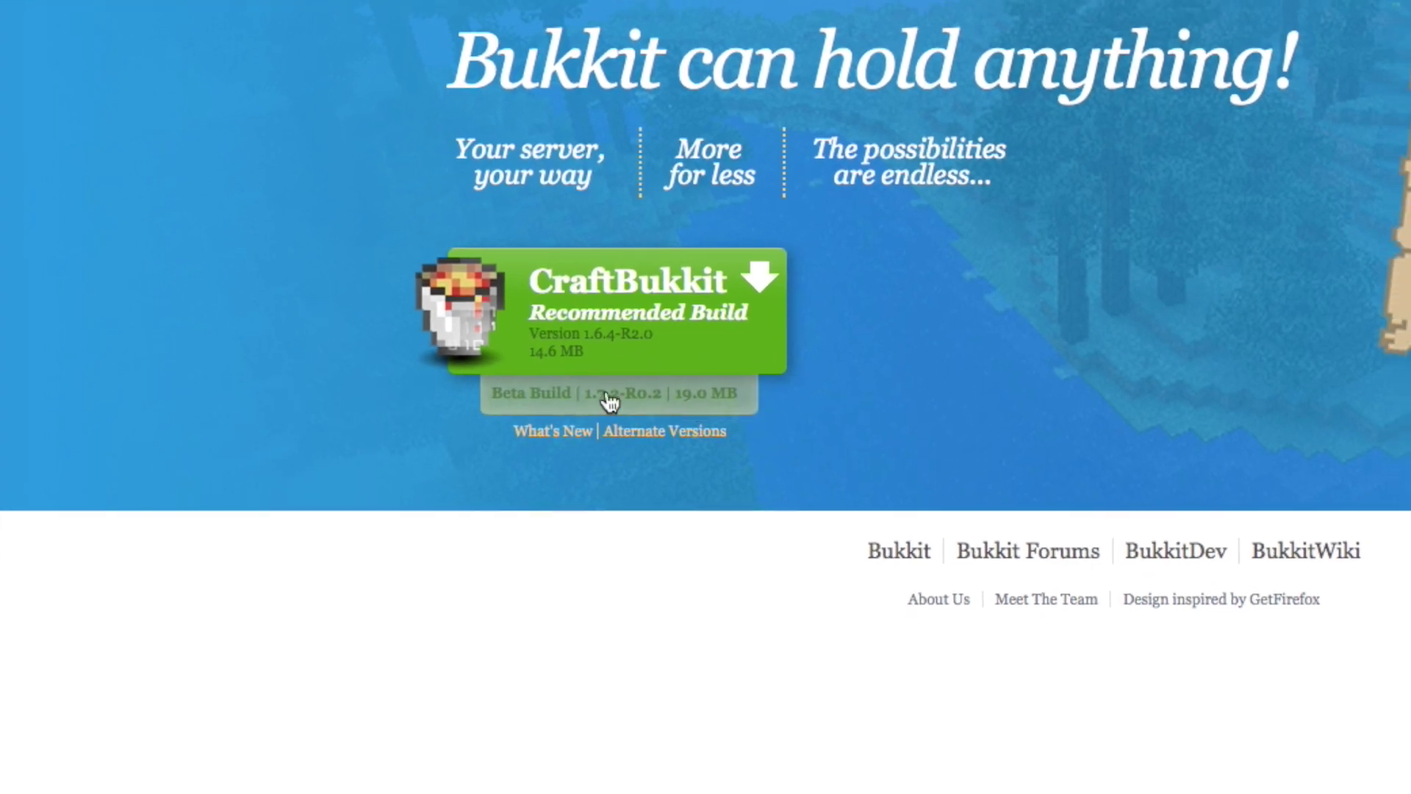
Download the CraftBukkit 1.7.2-R0.2 beta build jar from the Bukkit site
left_click(555, 397)
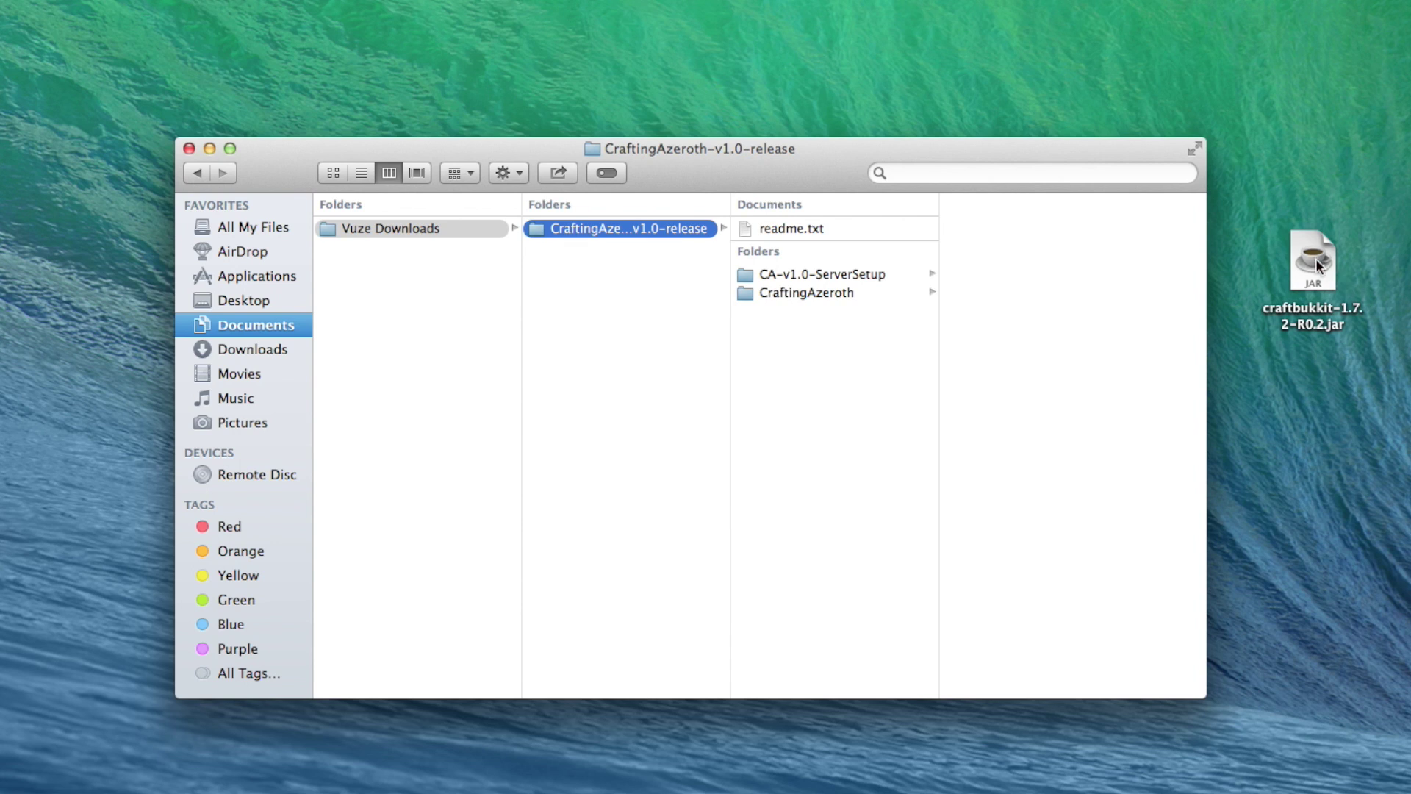
Move the downloaded jar into the release folder and rename it craftbukkit.jar
left_click_drag(1315, 258, 845, 386)
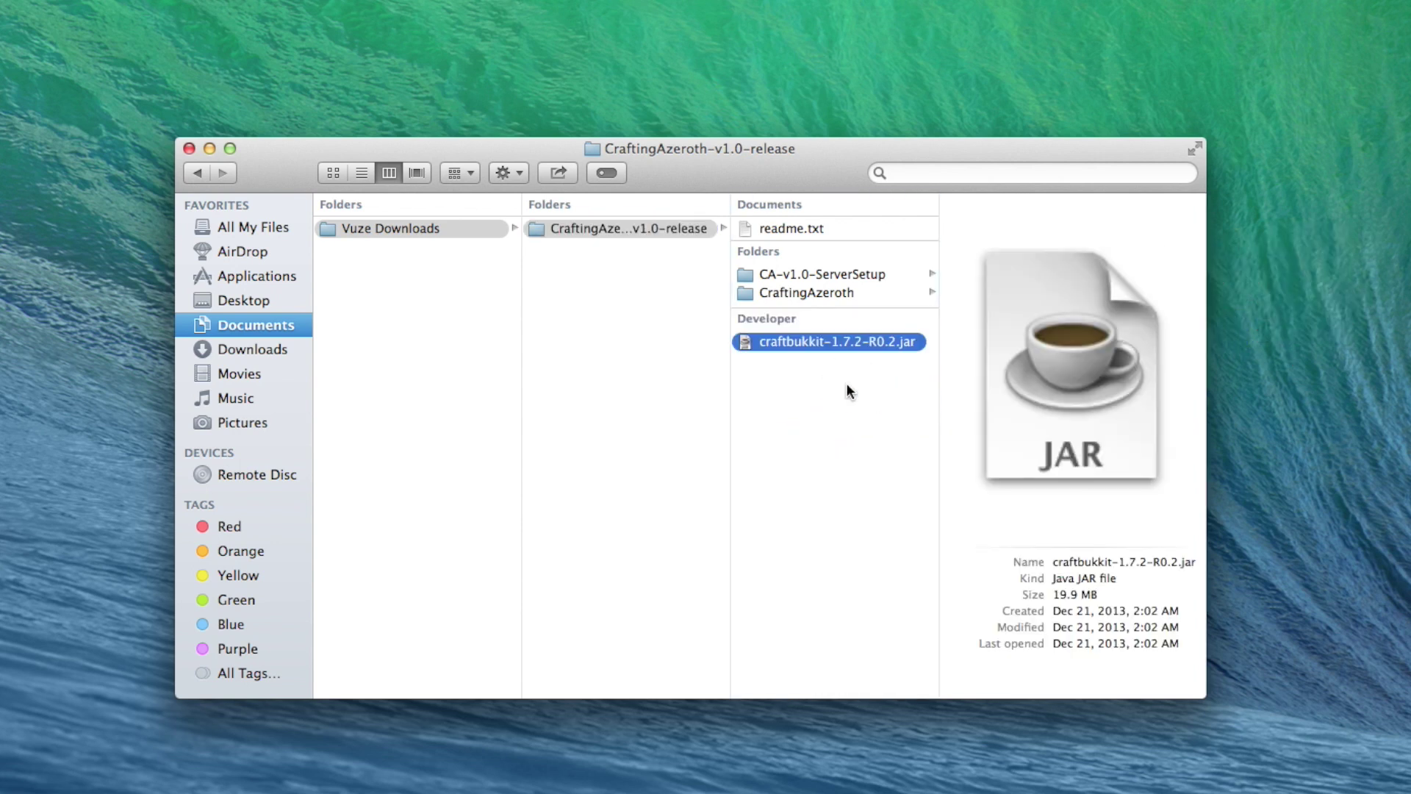
left_click(819, 342)
type("craftbukkit")
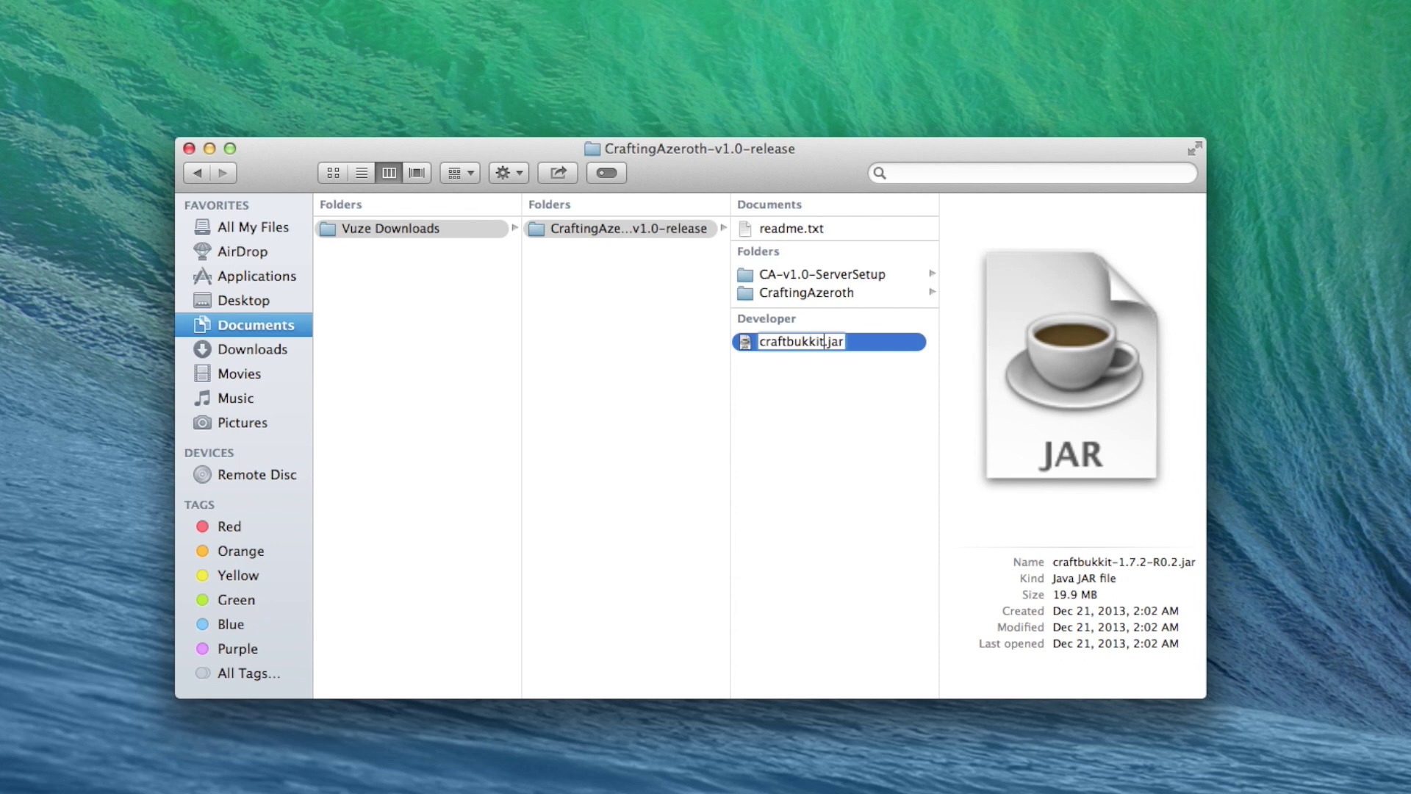
key("Return")
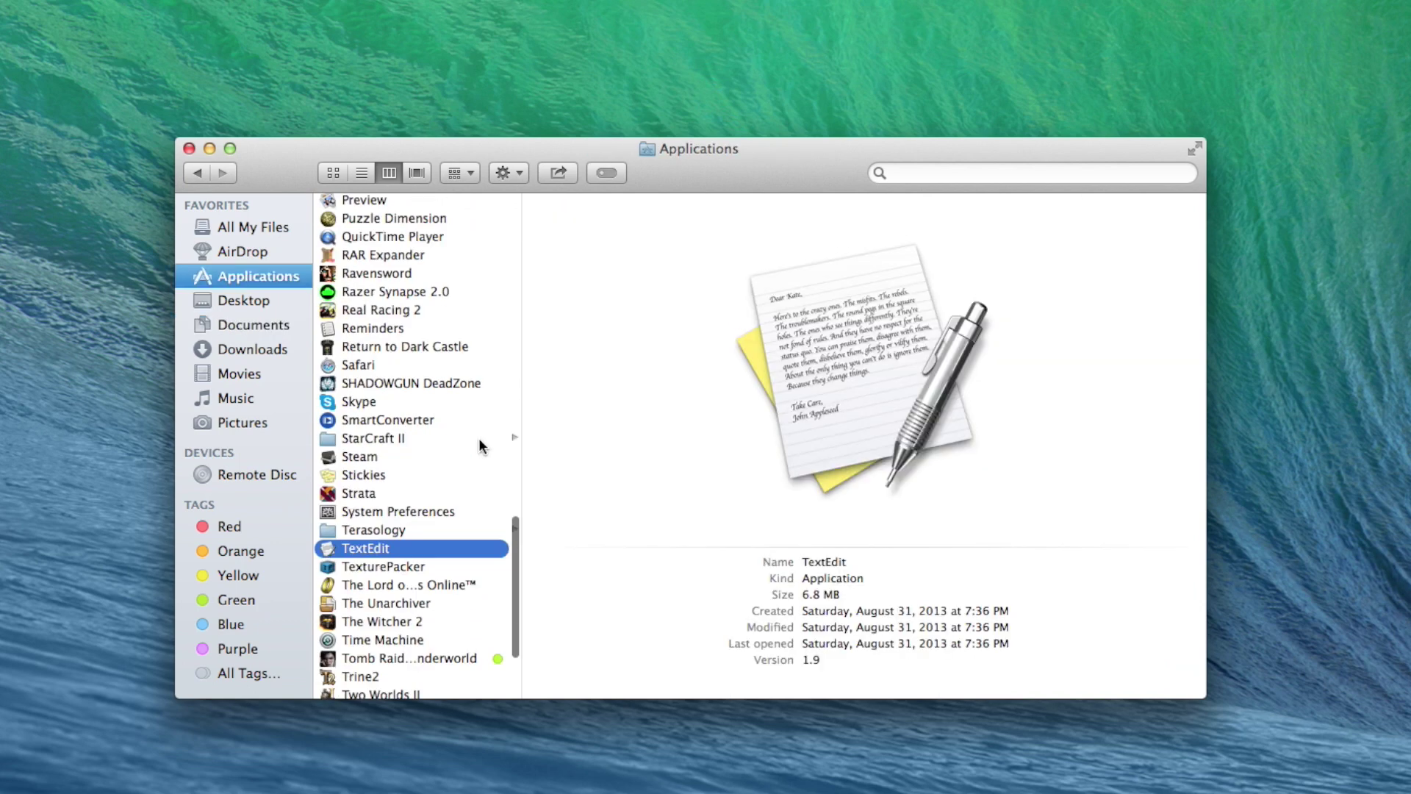
Start a new TextEdit document and convert it to plain text
scroll(421, 413, "down", 3)
double_click(420, 414)
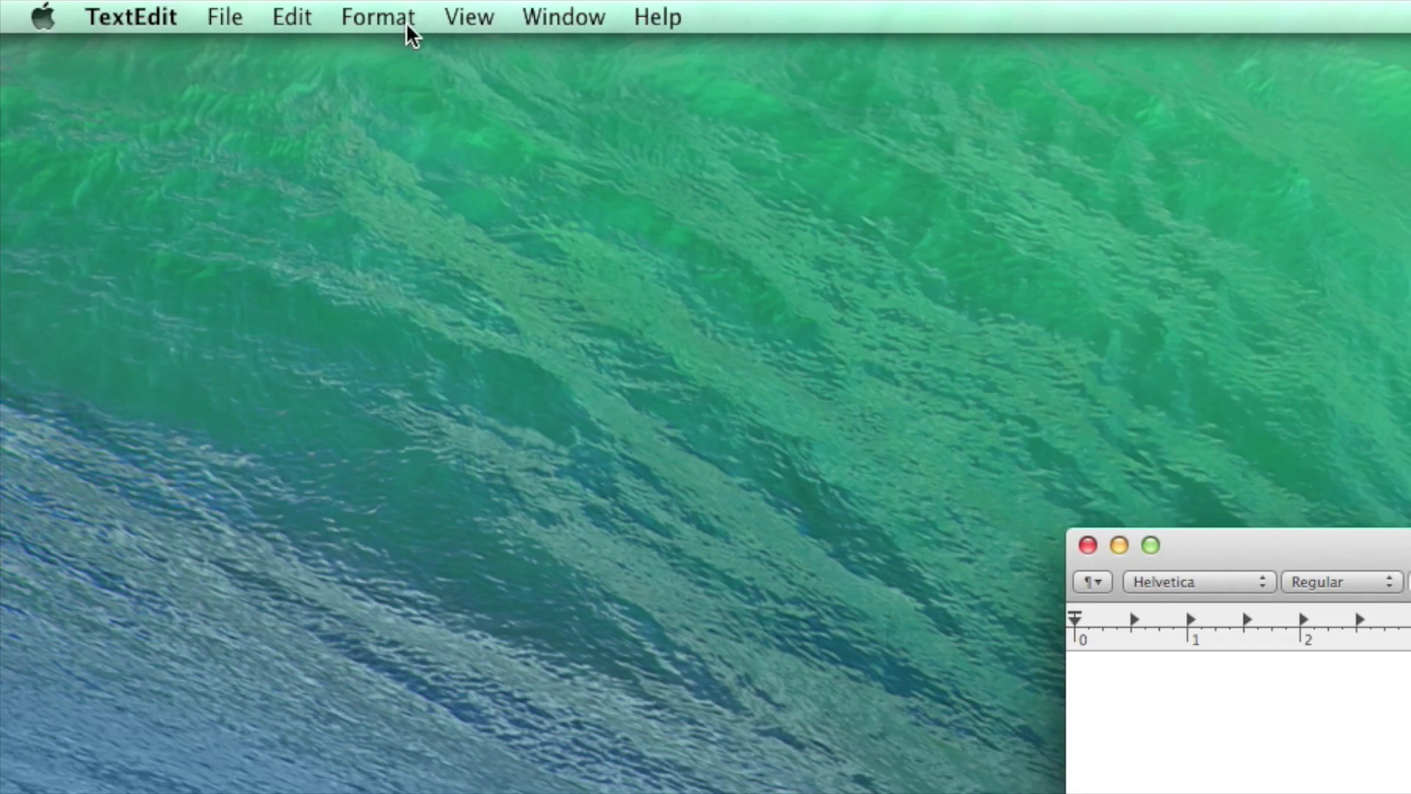
left_click(397, 19)
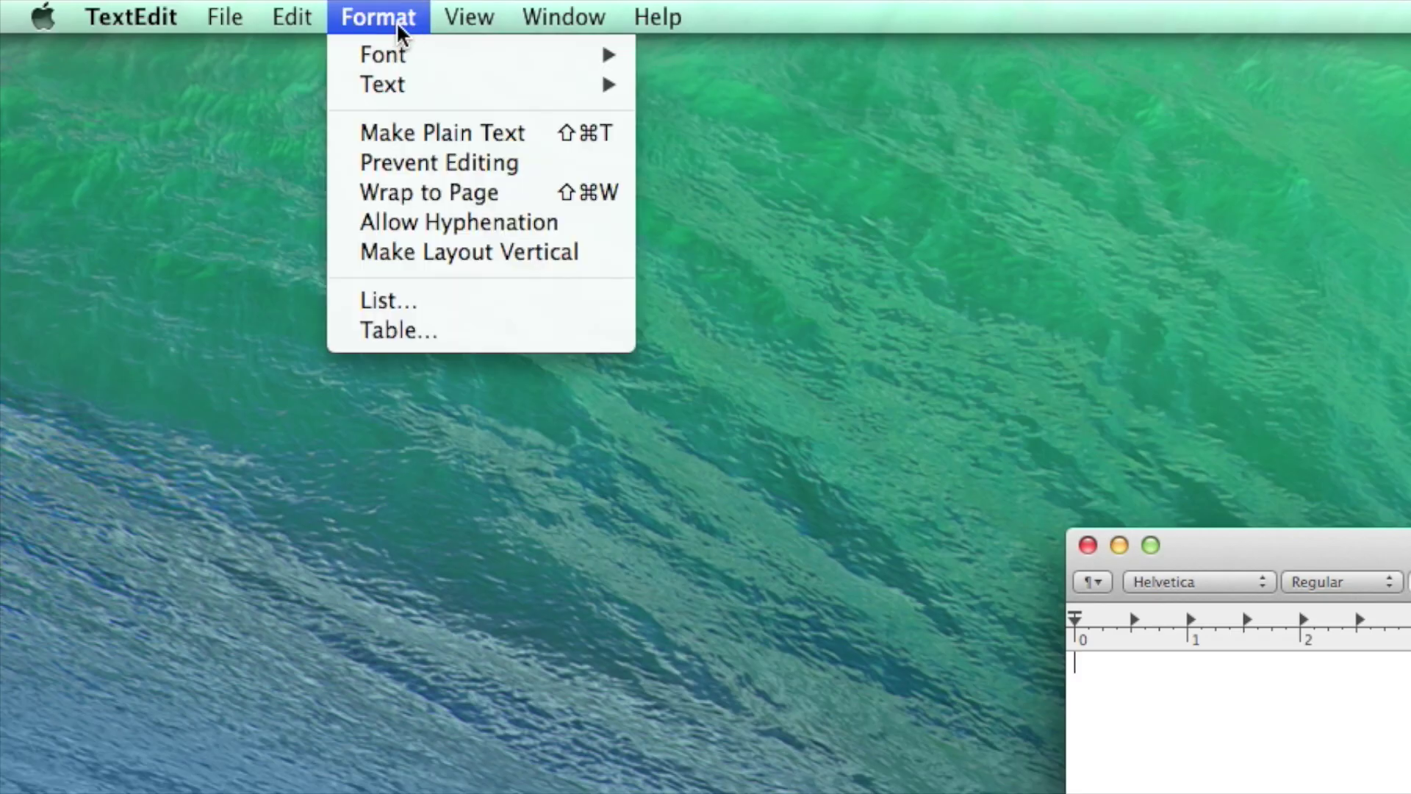
left_click(431, 128)
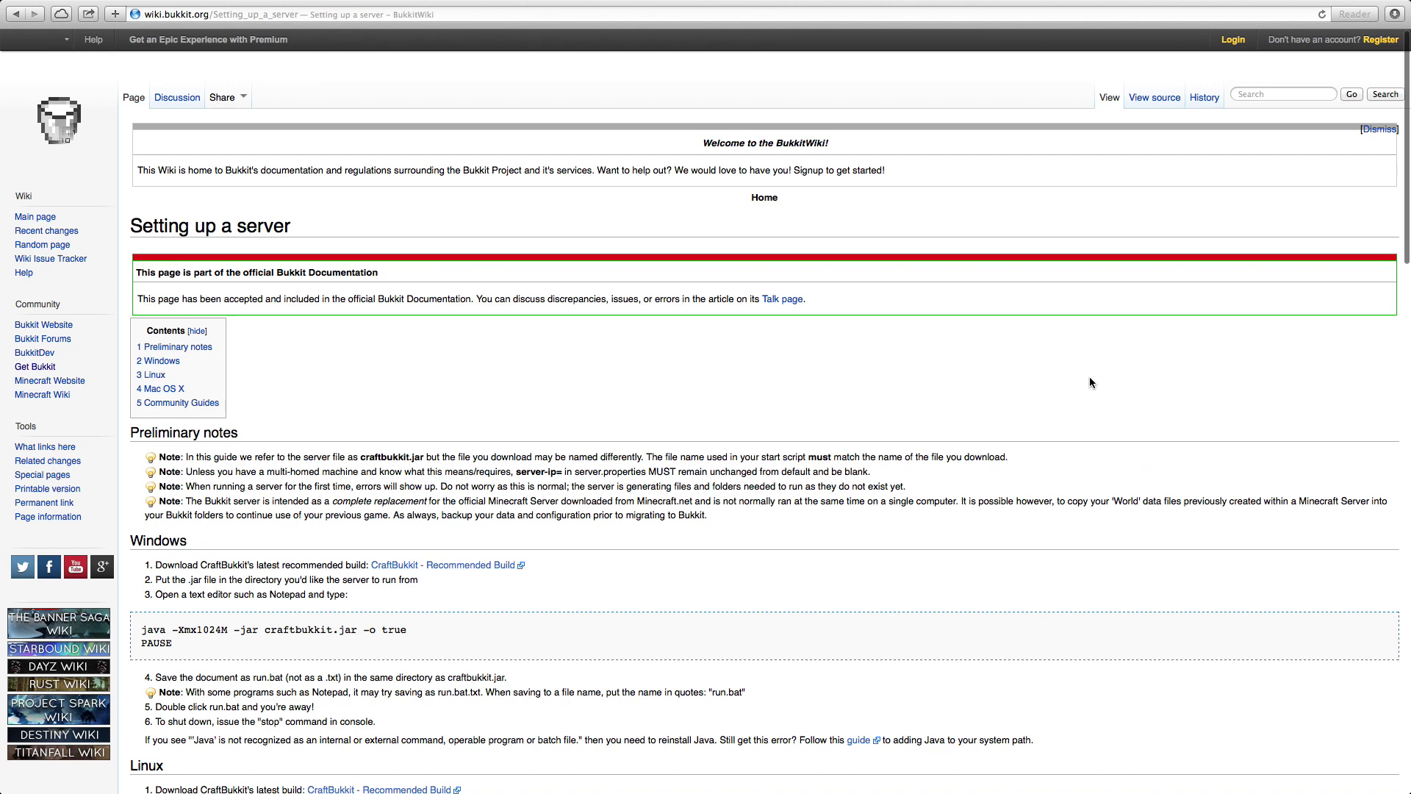
Copy the three-line bash startup script from the wiki and paste it into the document
scroll(1089, 376, "down", 15)
left_click_drag(200, 574, 458, 610)
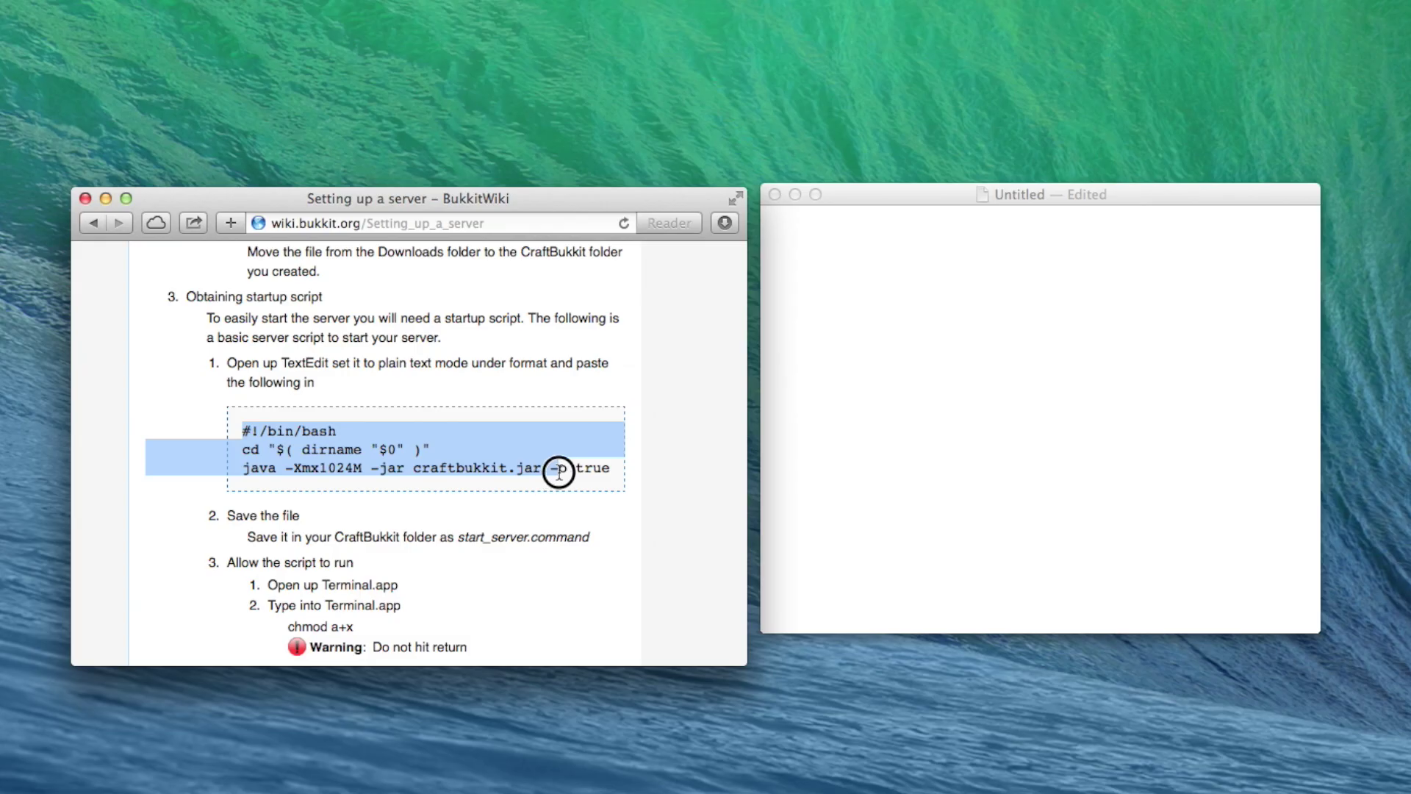
left_click_drag(561, 478, 621, 476)
key("super+c")
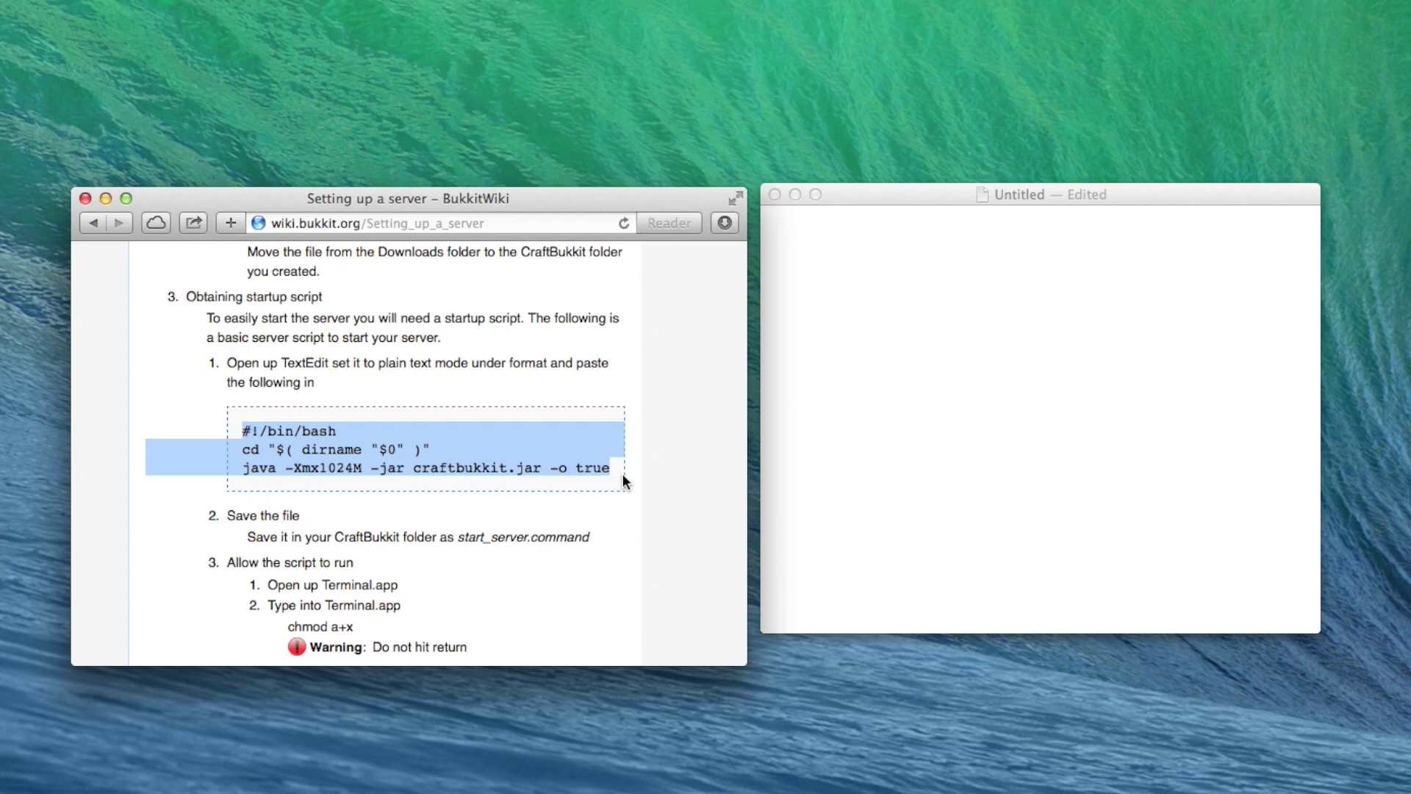
left_click(829, 352)
key("super+v")
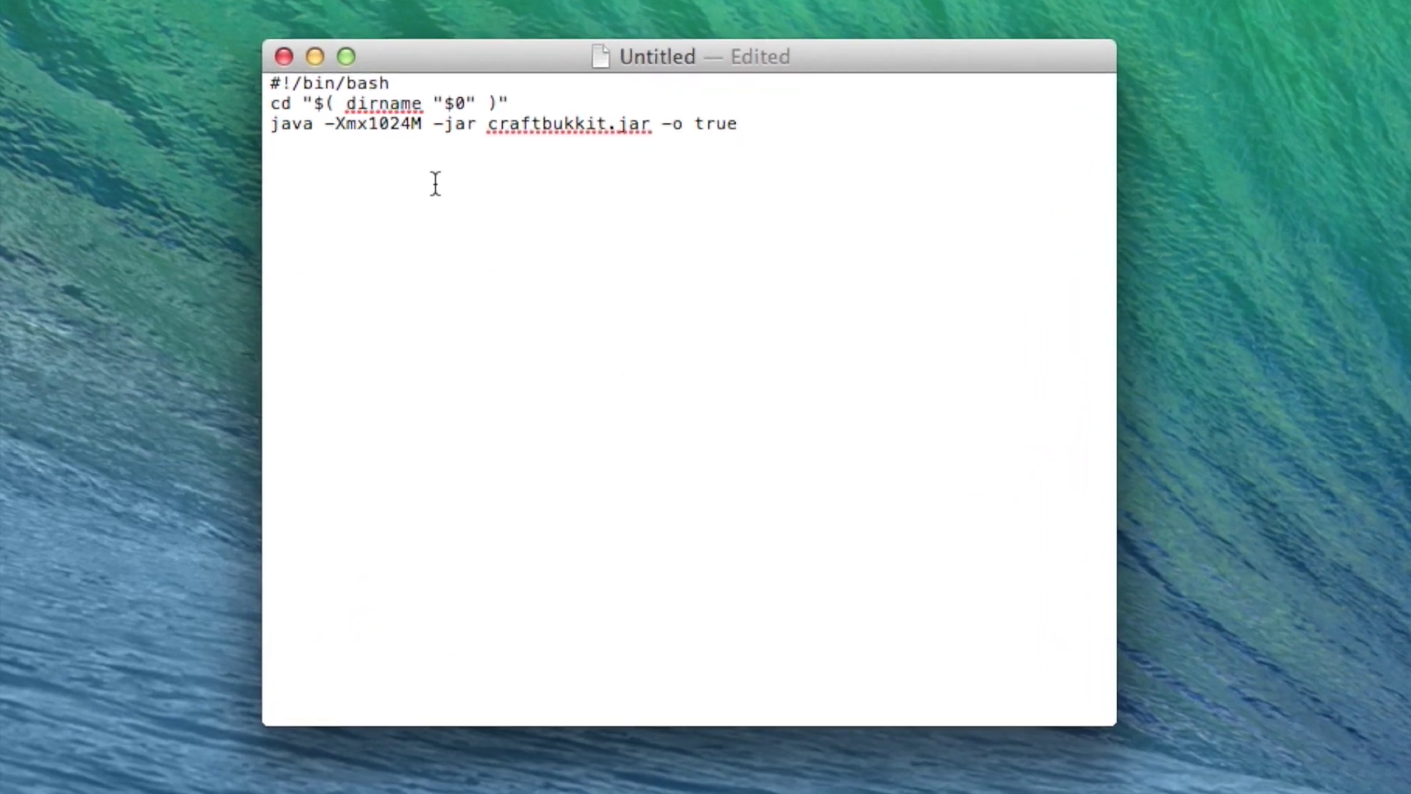
Change the java line's memory flag from -Xmx1024M to -Xmx2048M
left_click_drag(416, 132, 369, 132)
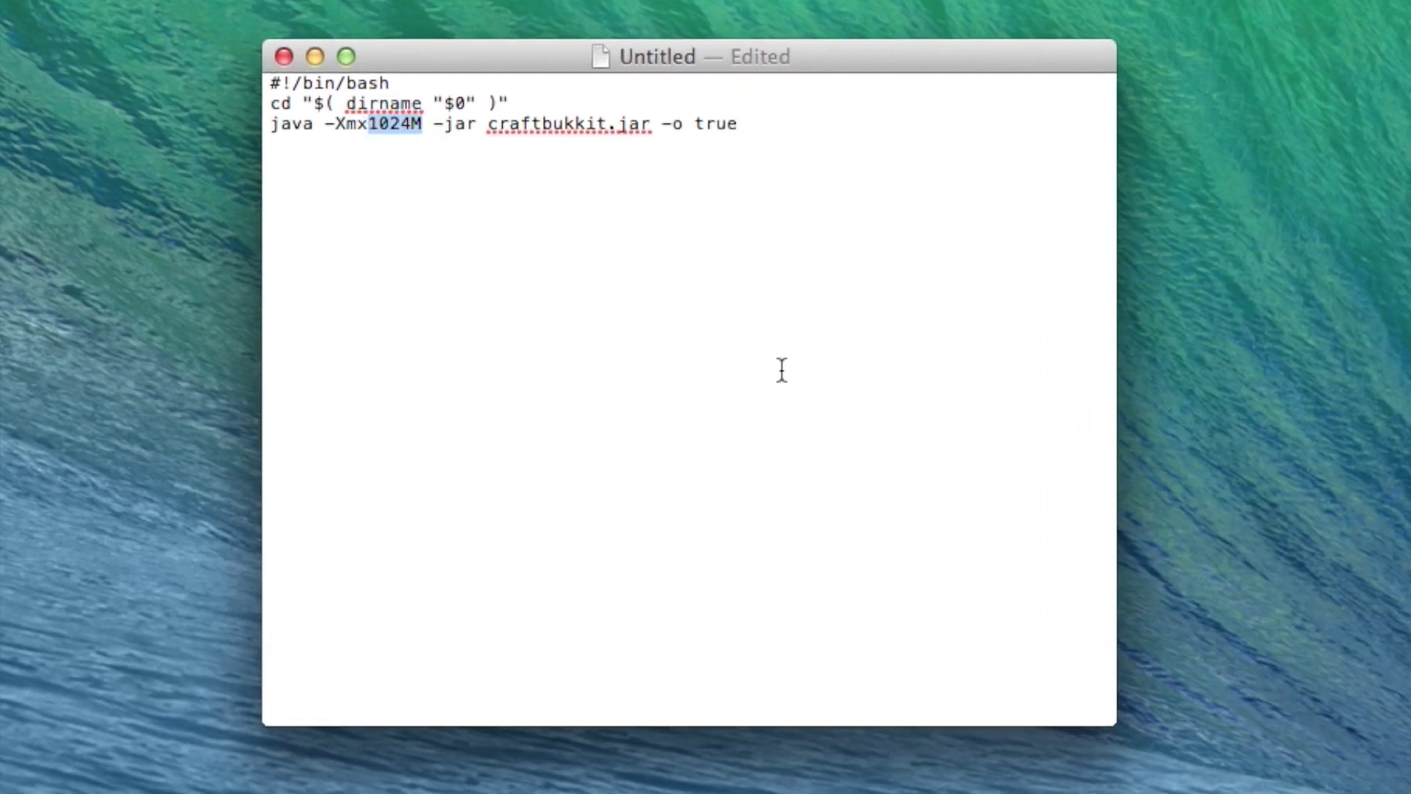
type("1G")
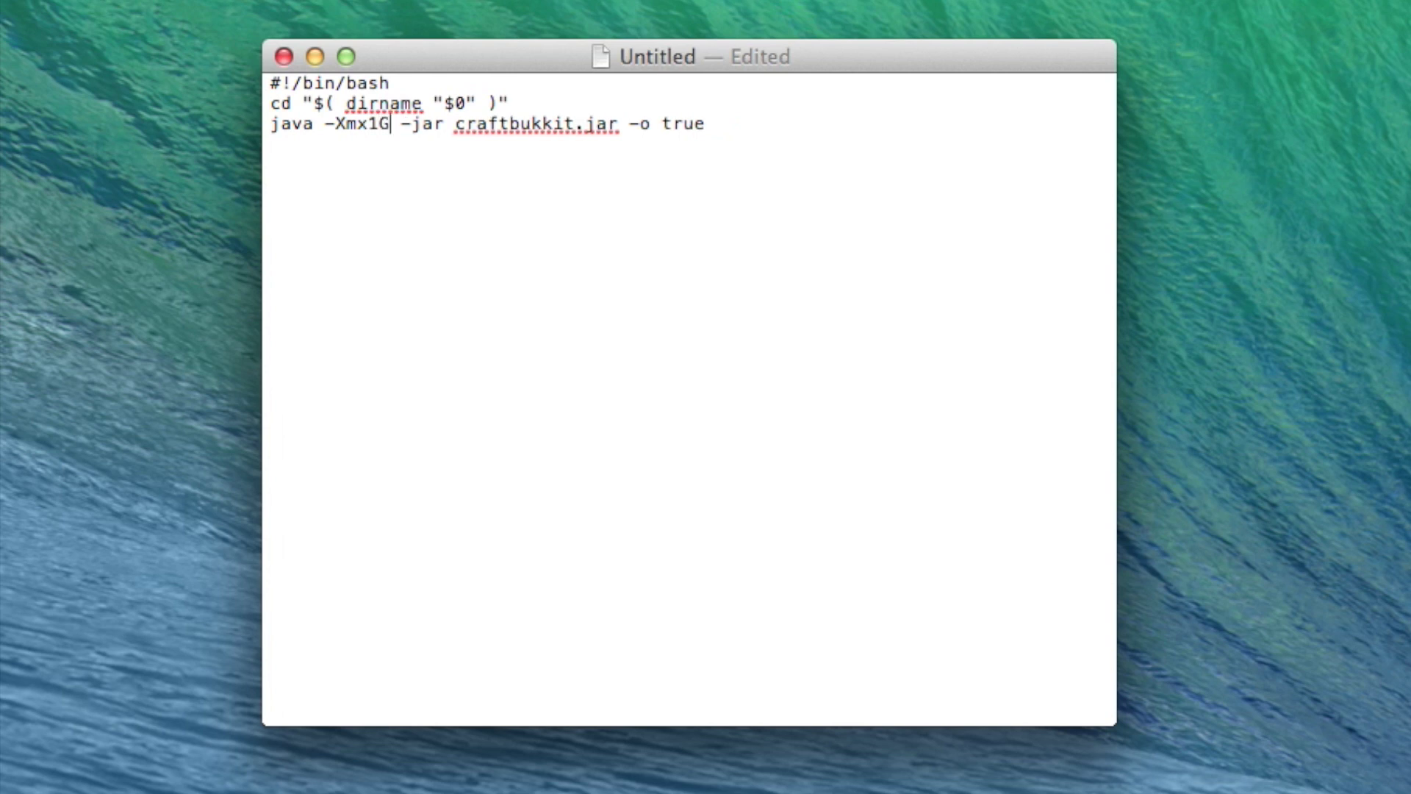
key("BackSpace")
key("BackSpace")
type("1024M")
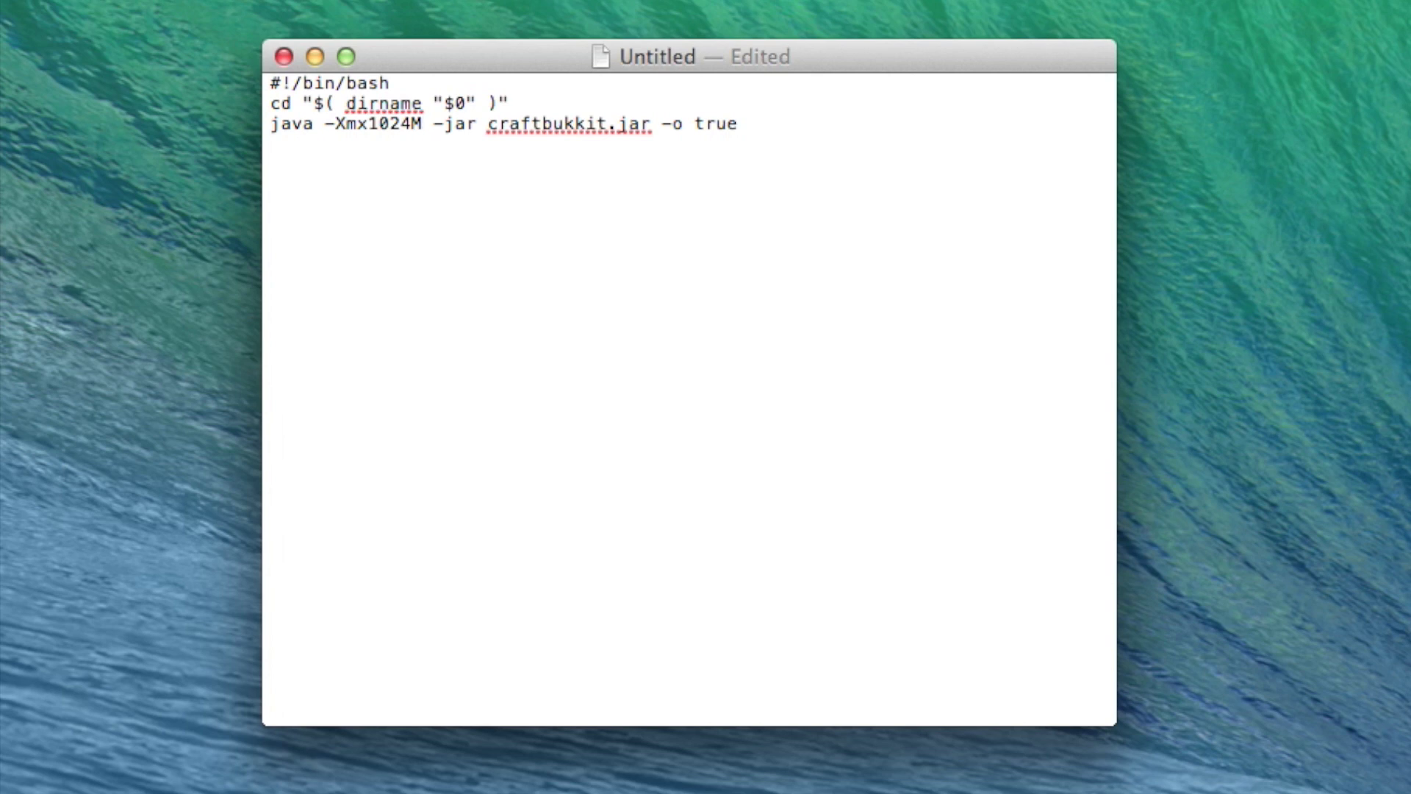
key("BackSpace")
key("BackSpace")
key("BackSpace")
key("BackSpace")
key("BackSpace")
type("2G")
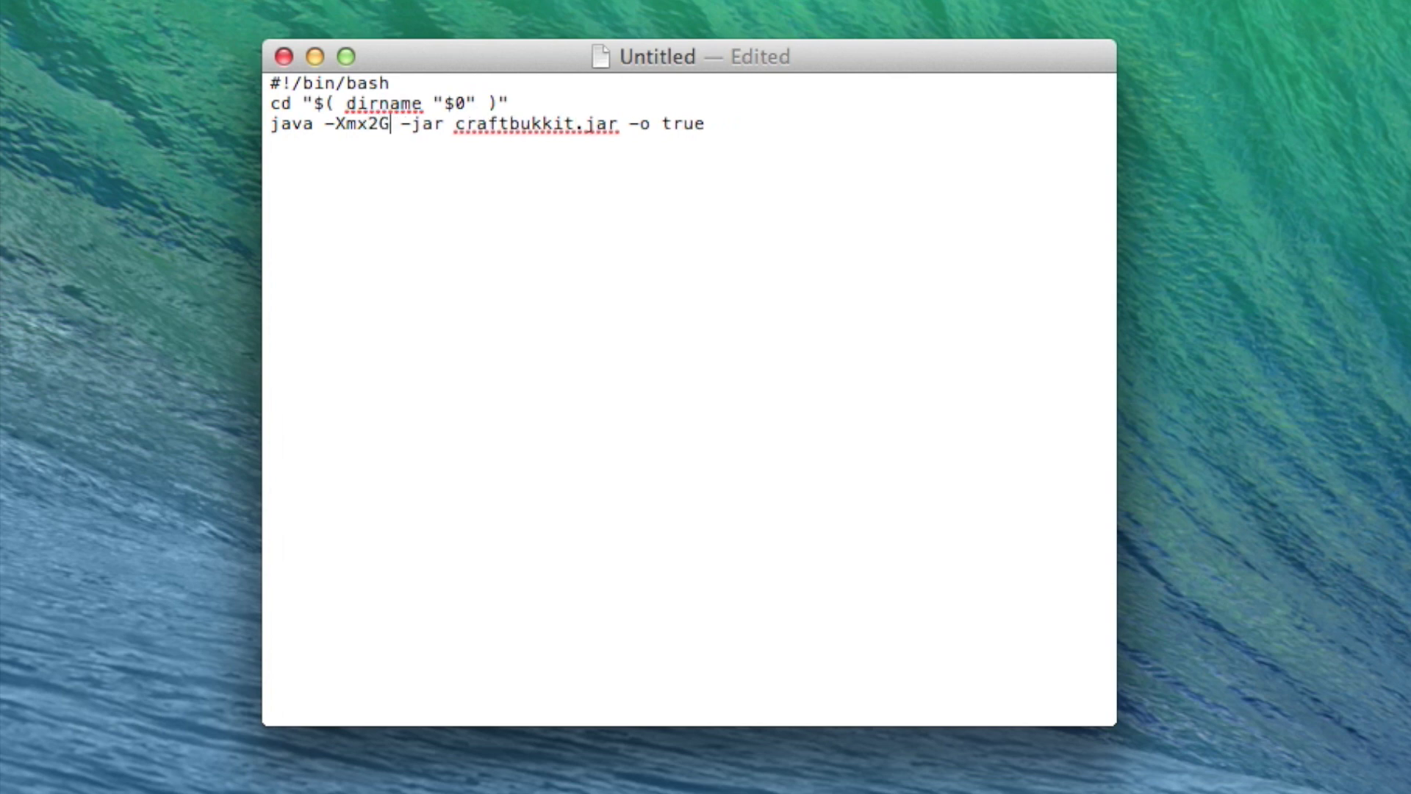
key("BackSpace")
type("048M")
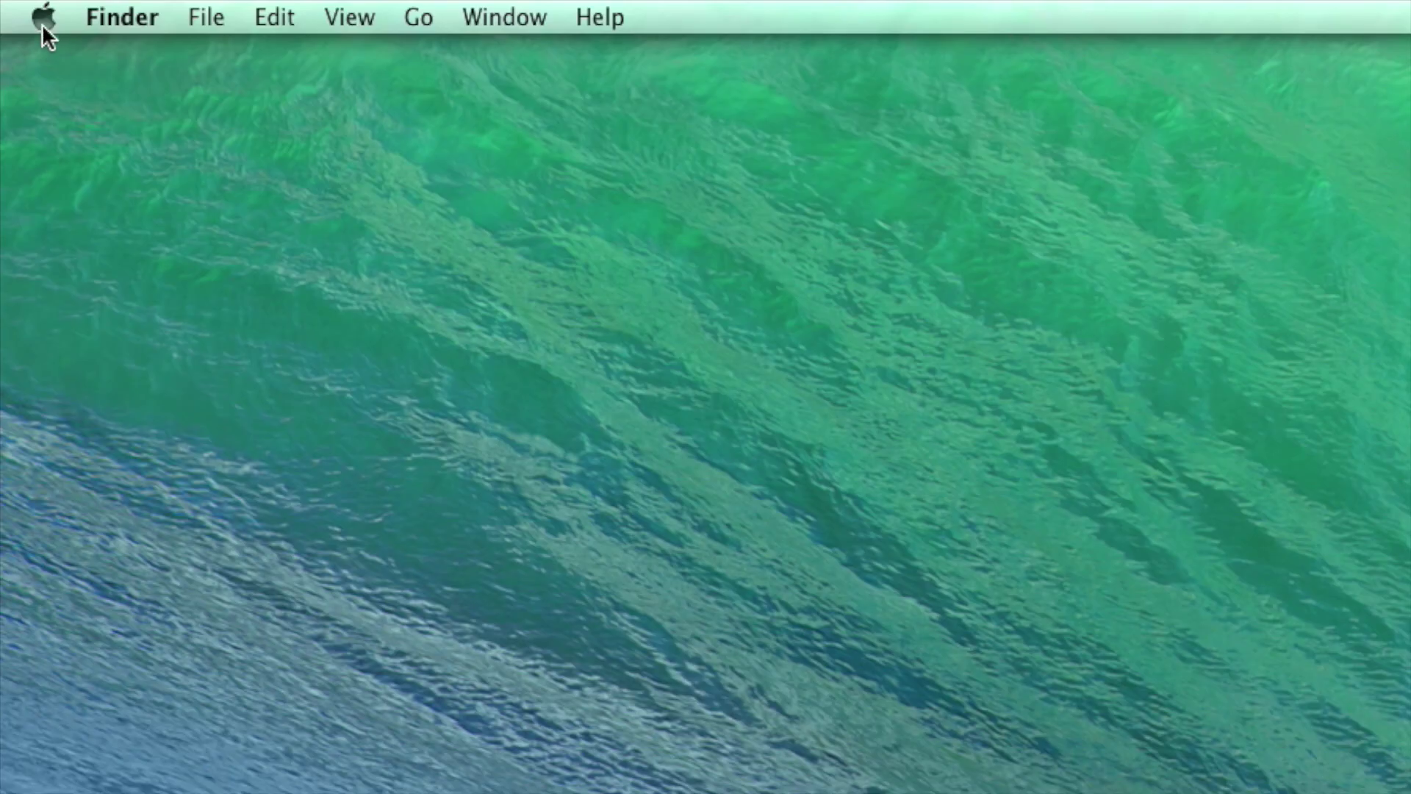
left_click(42, 18)
Show the About This Mac hardware overview to confirm the machine has 16 GB of memory
left_click(240, 58)
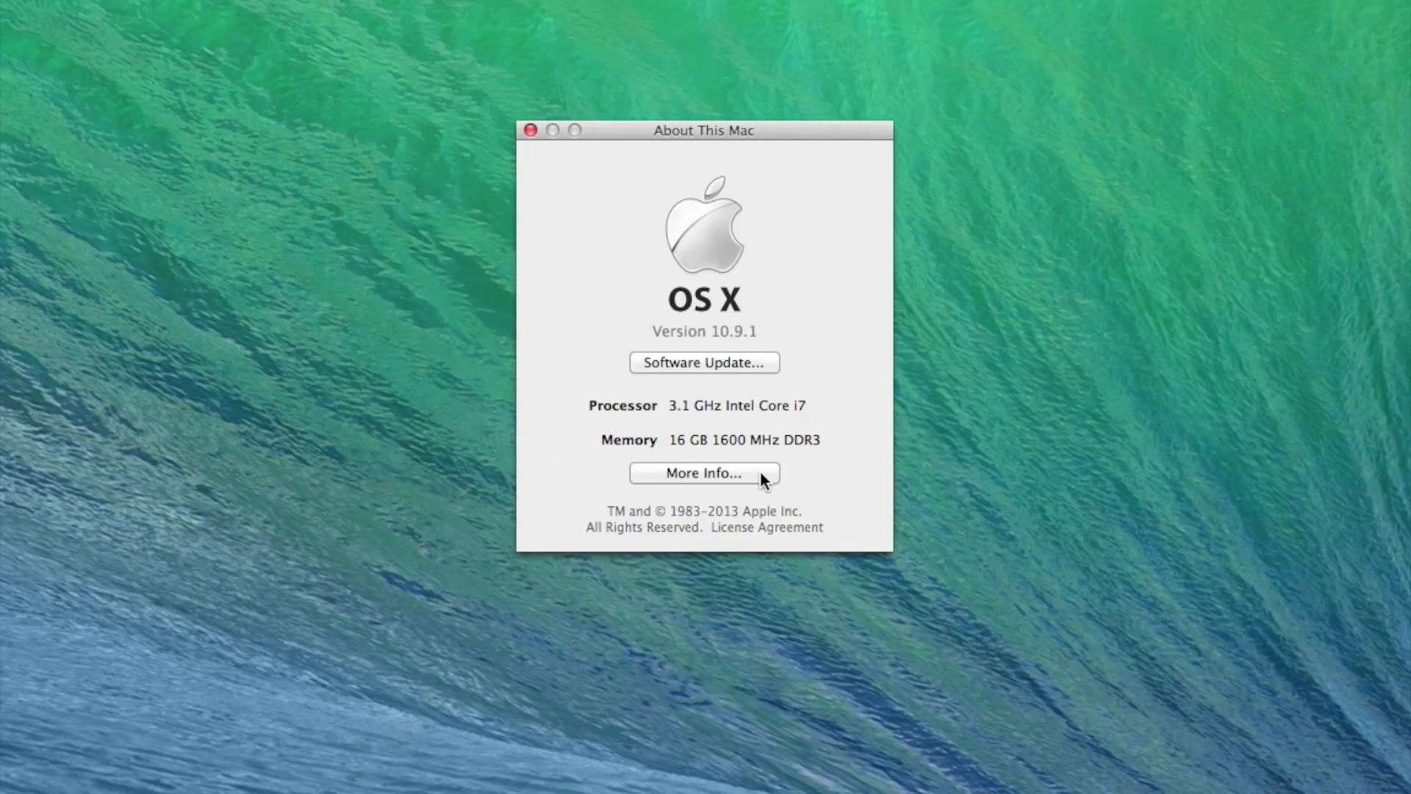
left_click(763, 475)
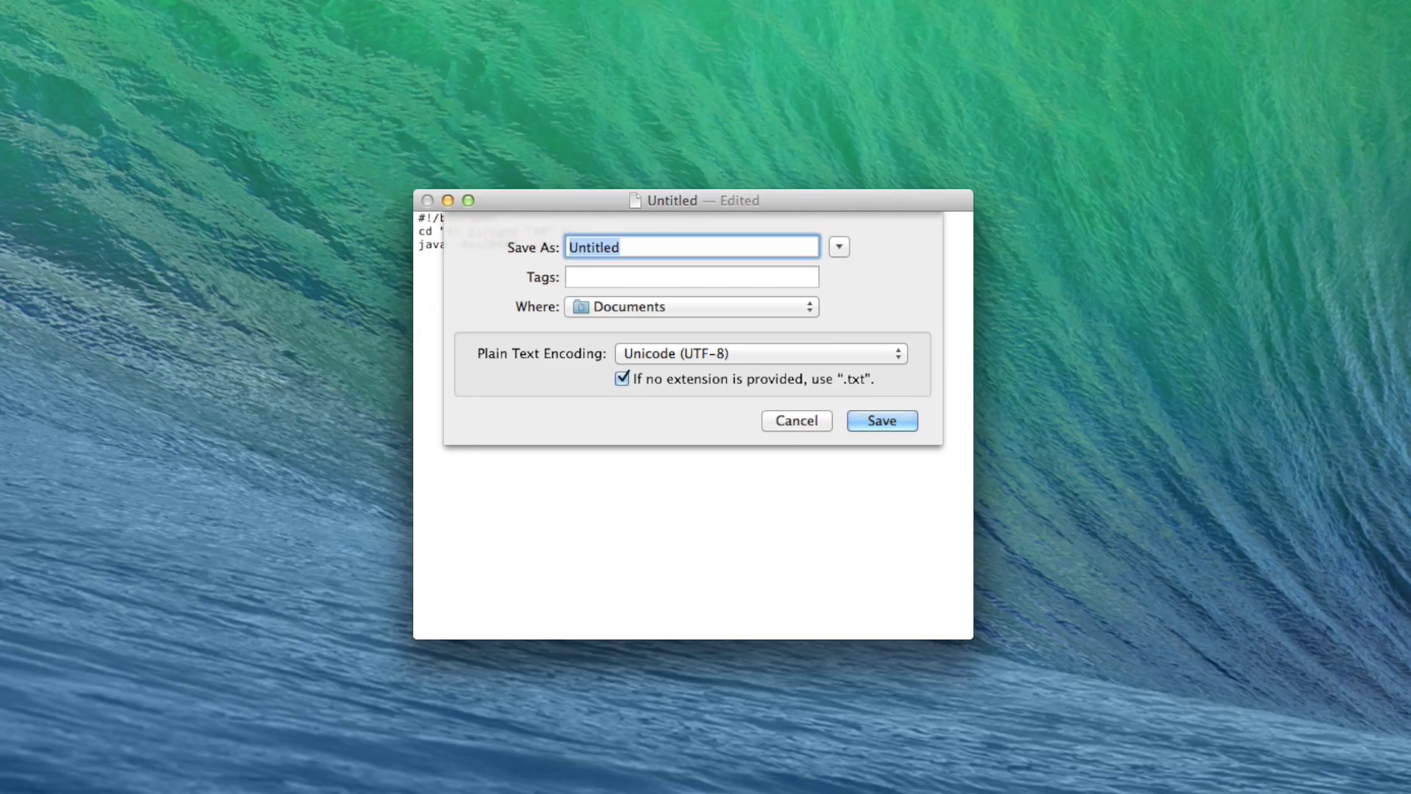
Save the script as start_server.command and move it into the CraftingAzeroth-v1.0-release folder
type("start_server.command")
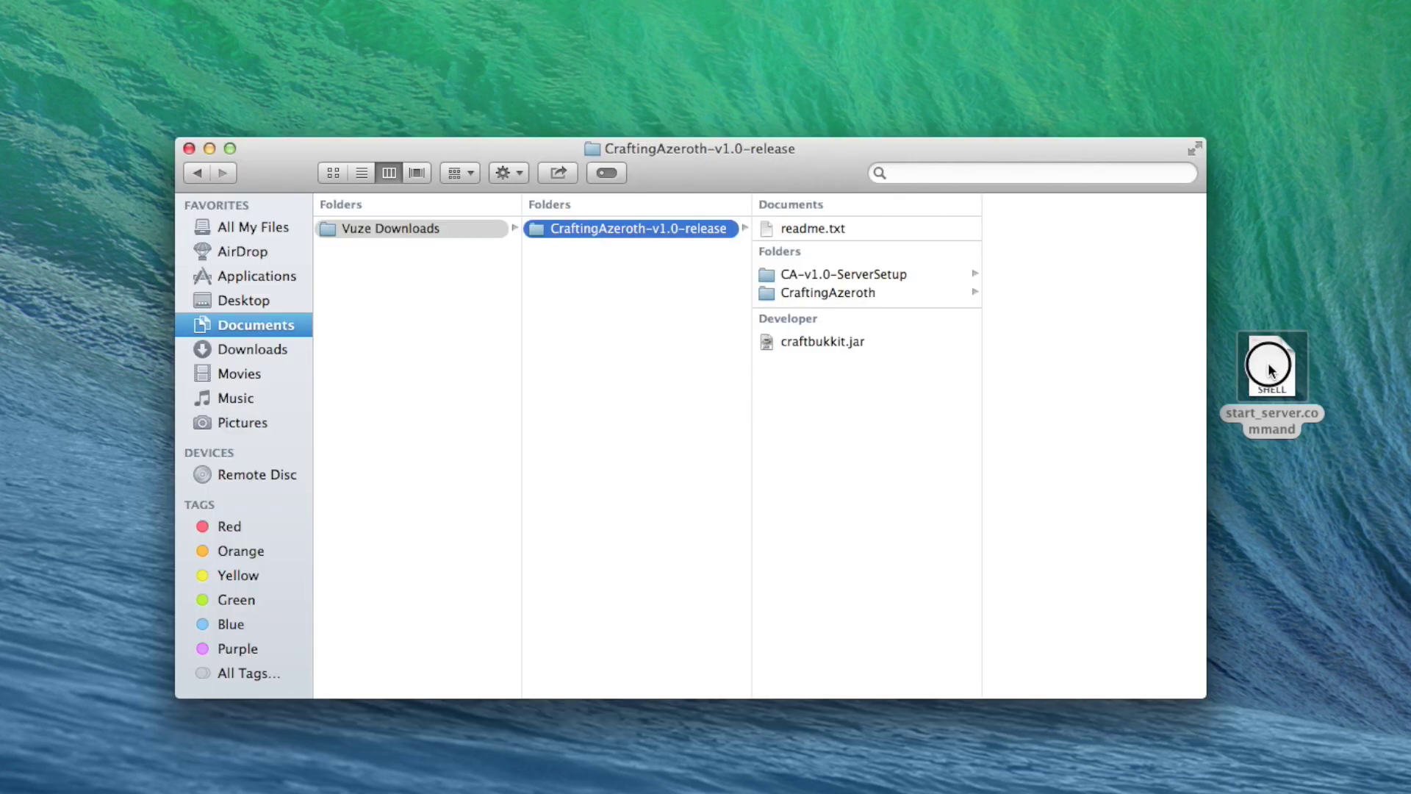
left_click_drag(1269, 368, 851, 397)
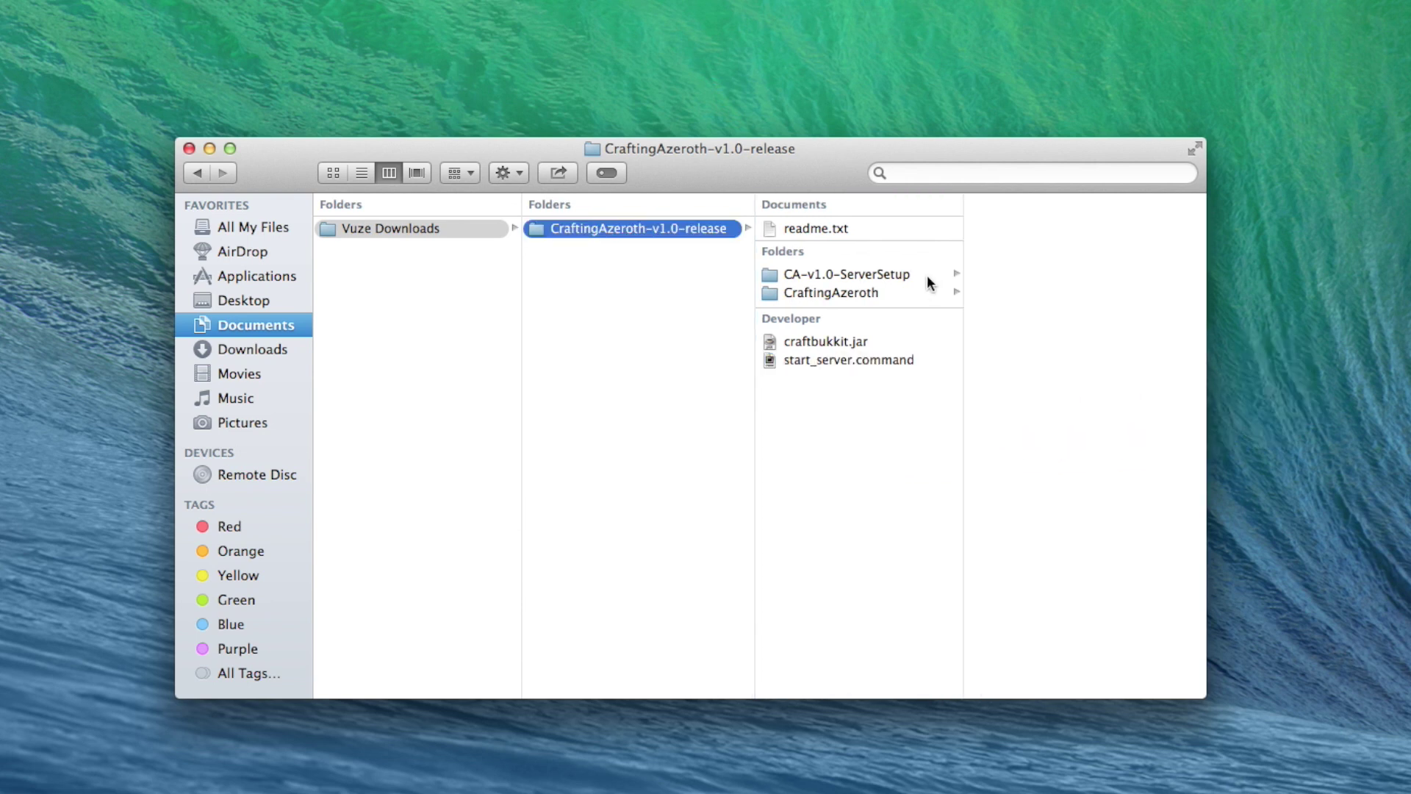
Open the CA-v1.0-ServerSetup folder and move start.bat to the Trash
left_click(927, 277)
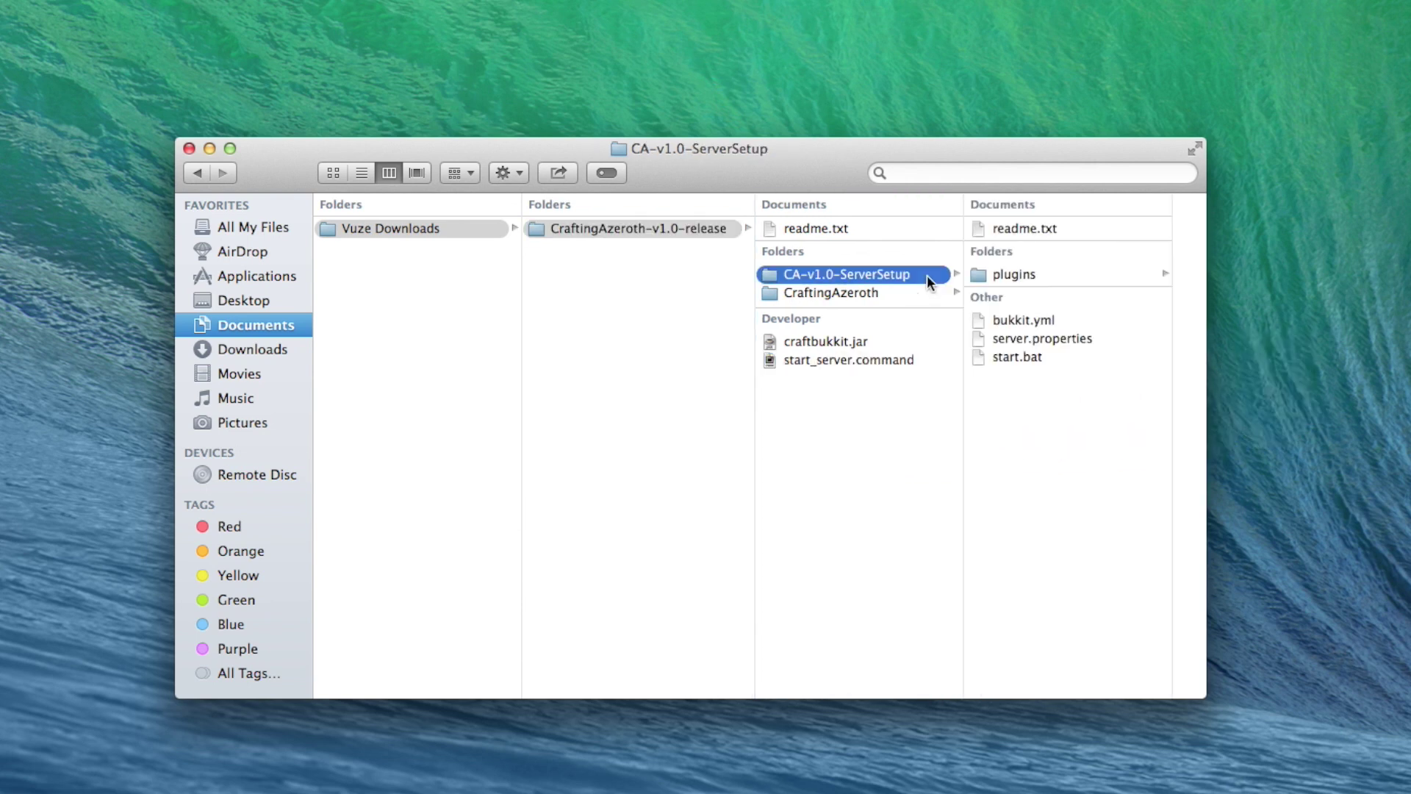
left_click(1070, 360)
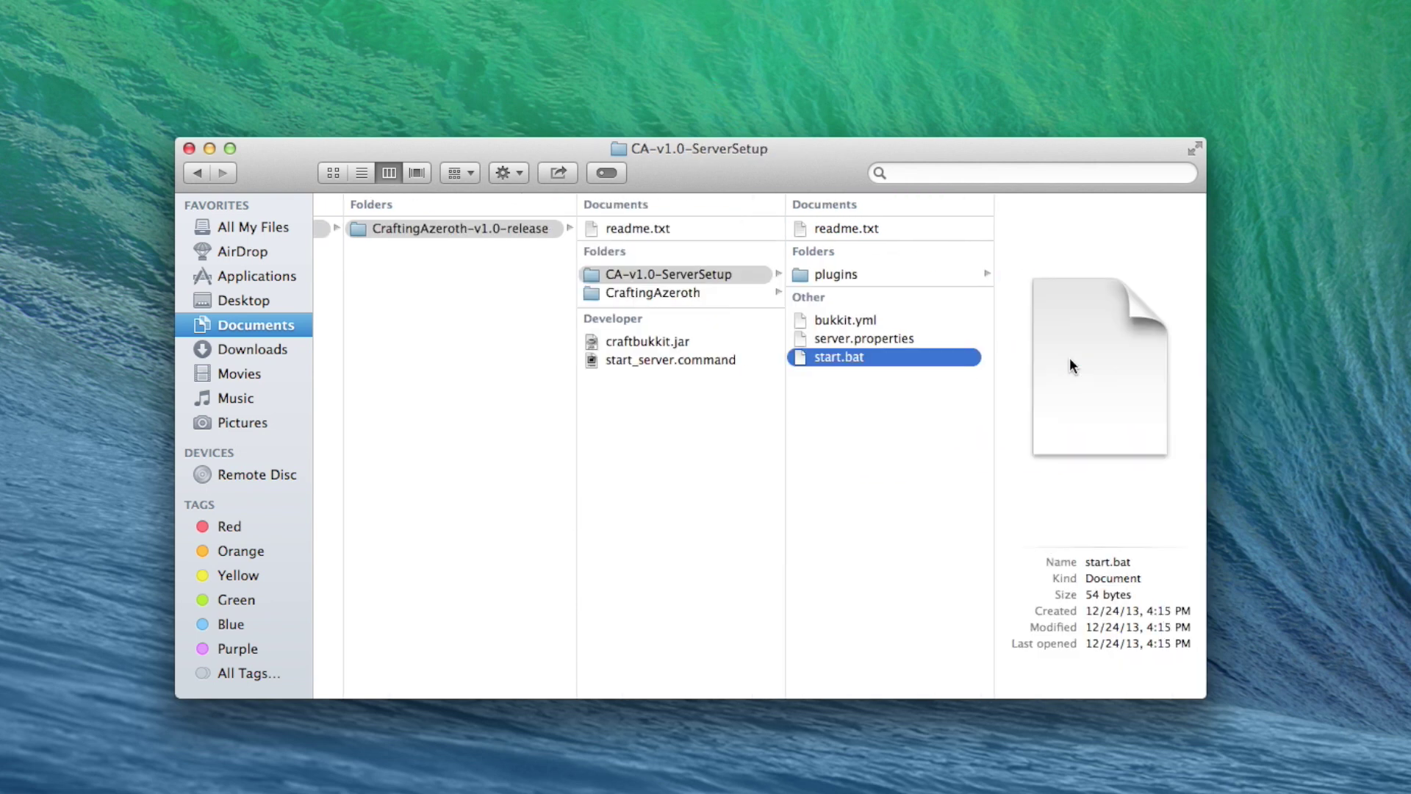
right_click(912, 359)
left_click(919, 413)
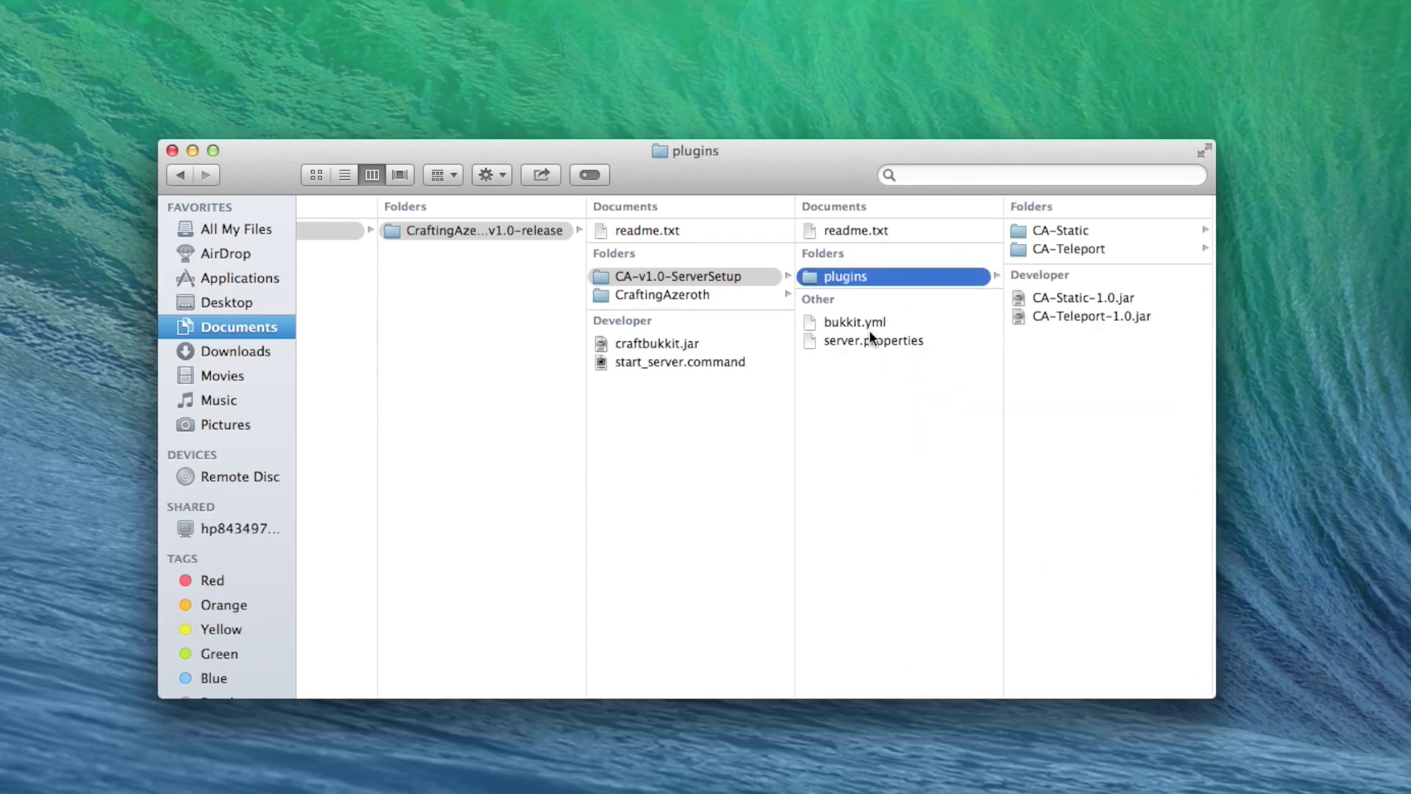
Move plugins, bukkit.yml and server.properties into the release folder, then trash CA-v1.0-ServerSetup
left_click(864, 335, "shift")
left_click_drag(853, 283, 711, 422)
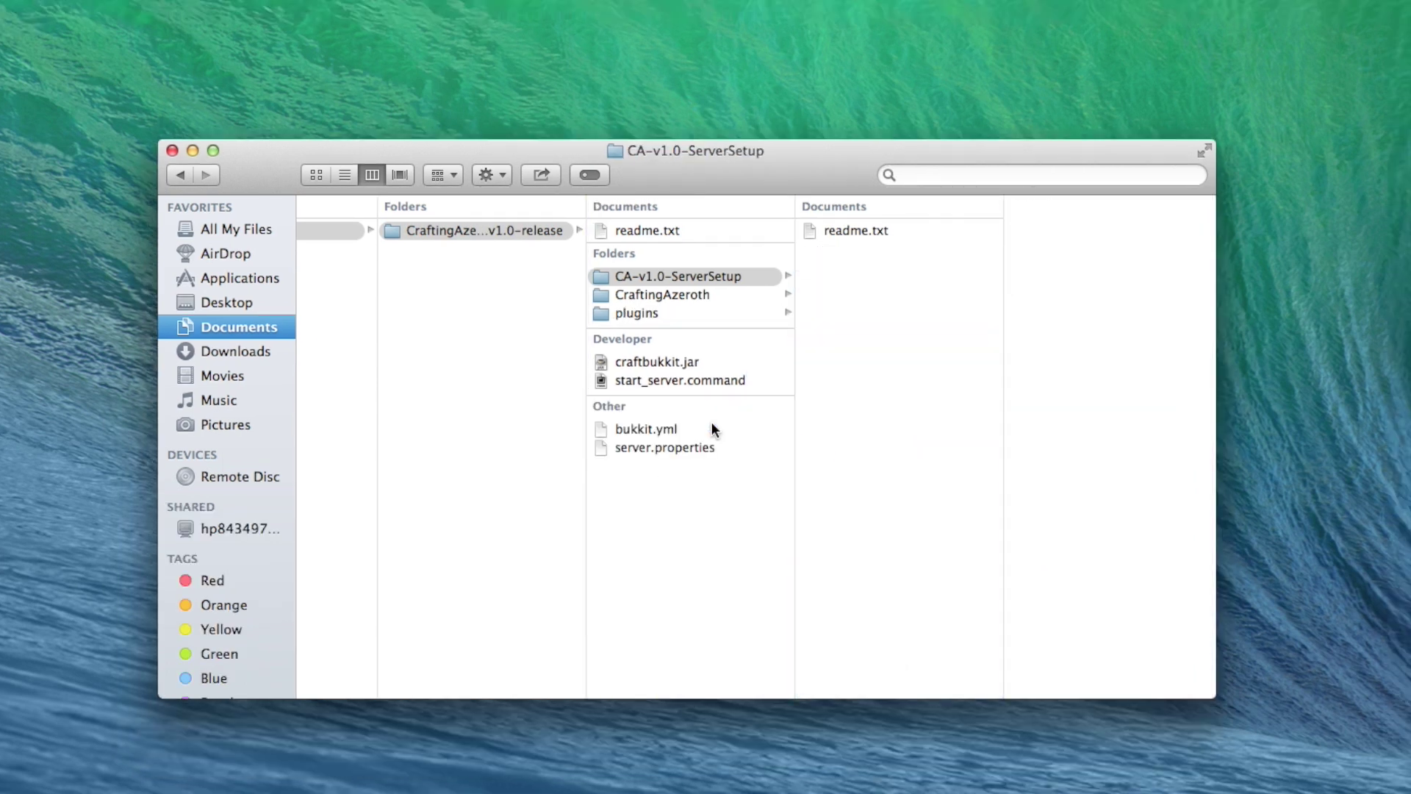
right_click(698, 276)
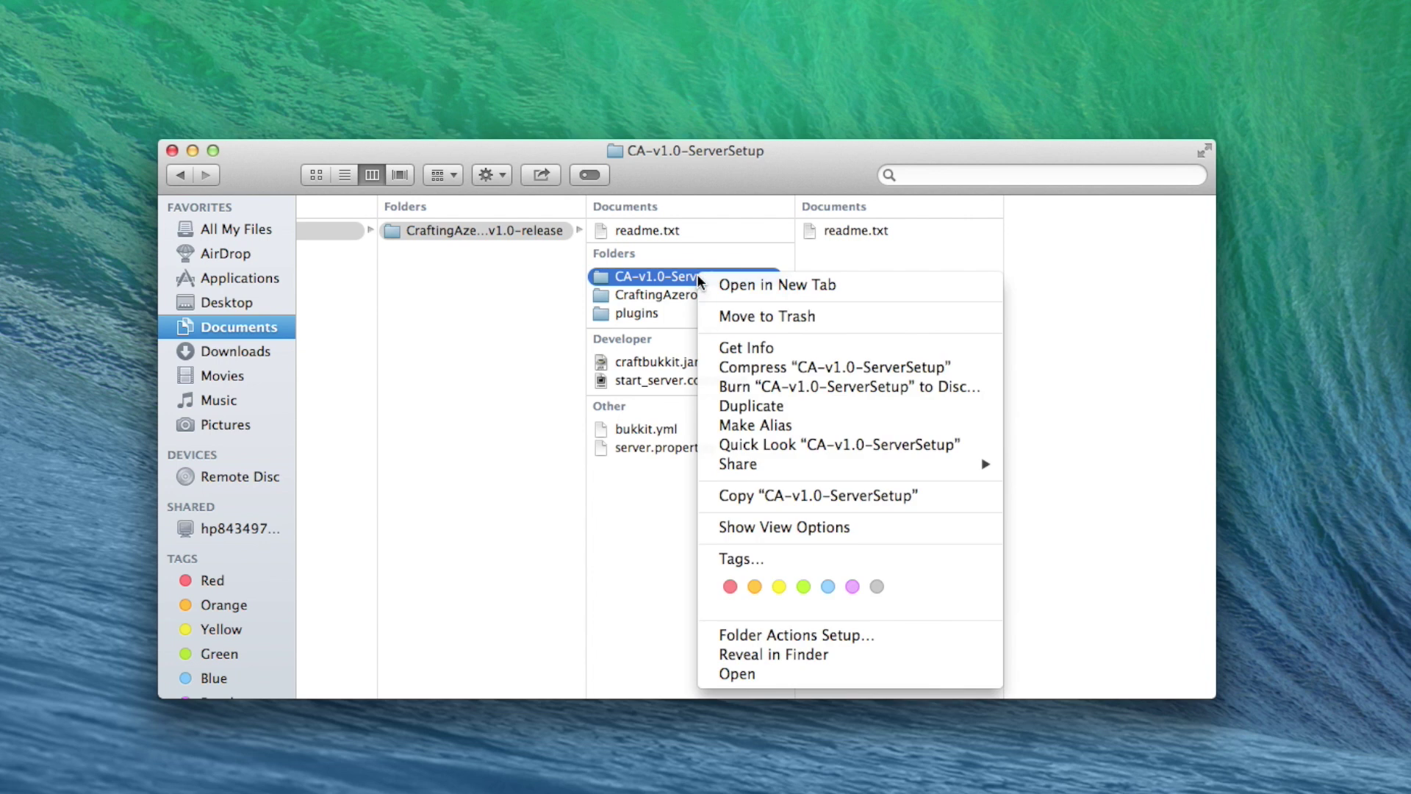
left_click(833, 317)
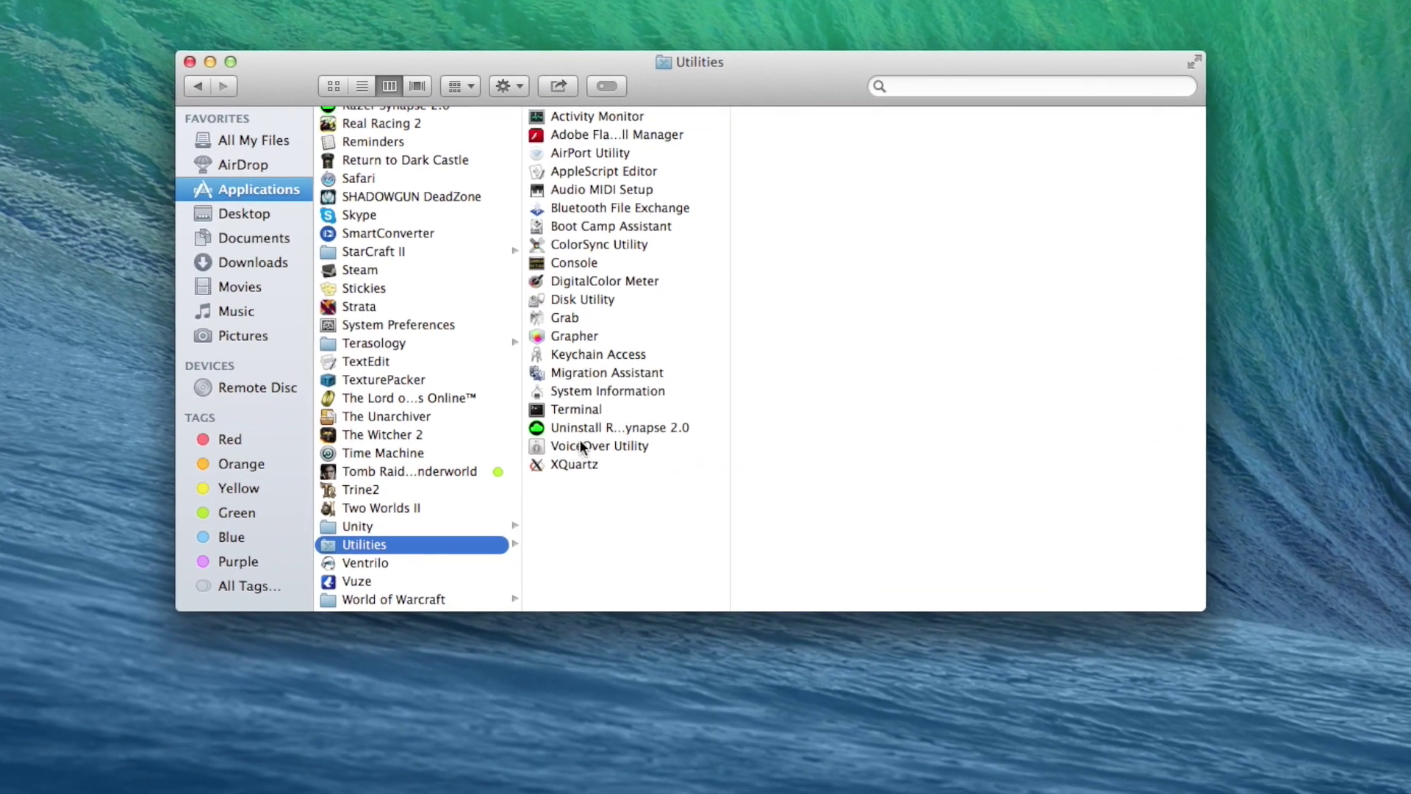
Run chmod a+x on start_server.command in Terminal to make it executable
left_click(621, 436)
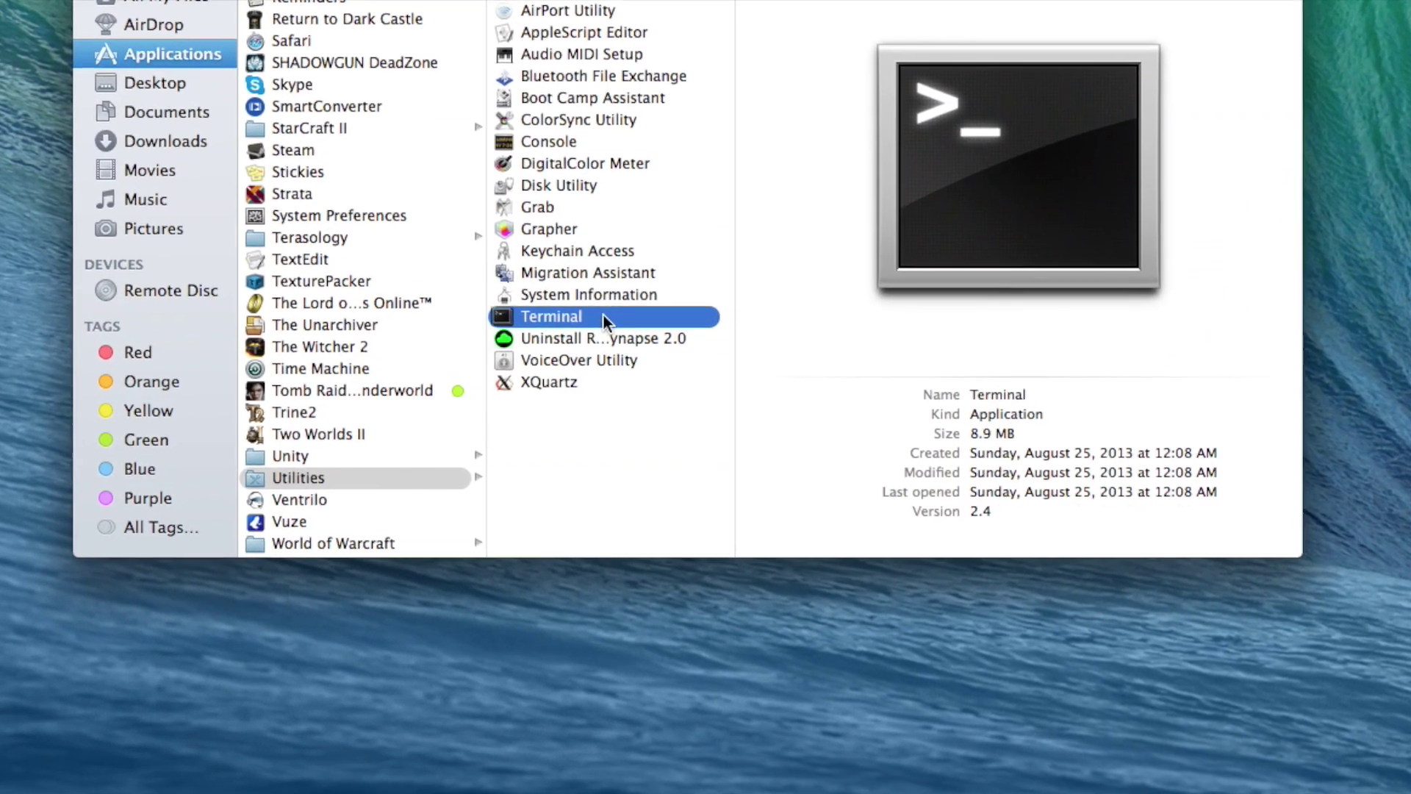
double_click(602, 316)
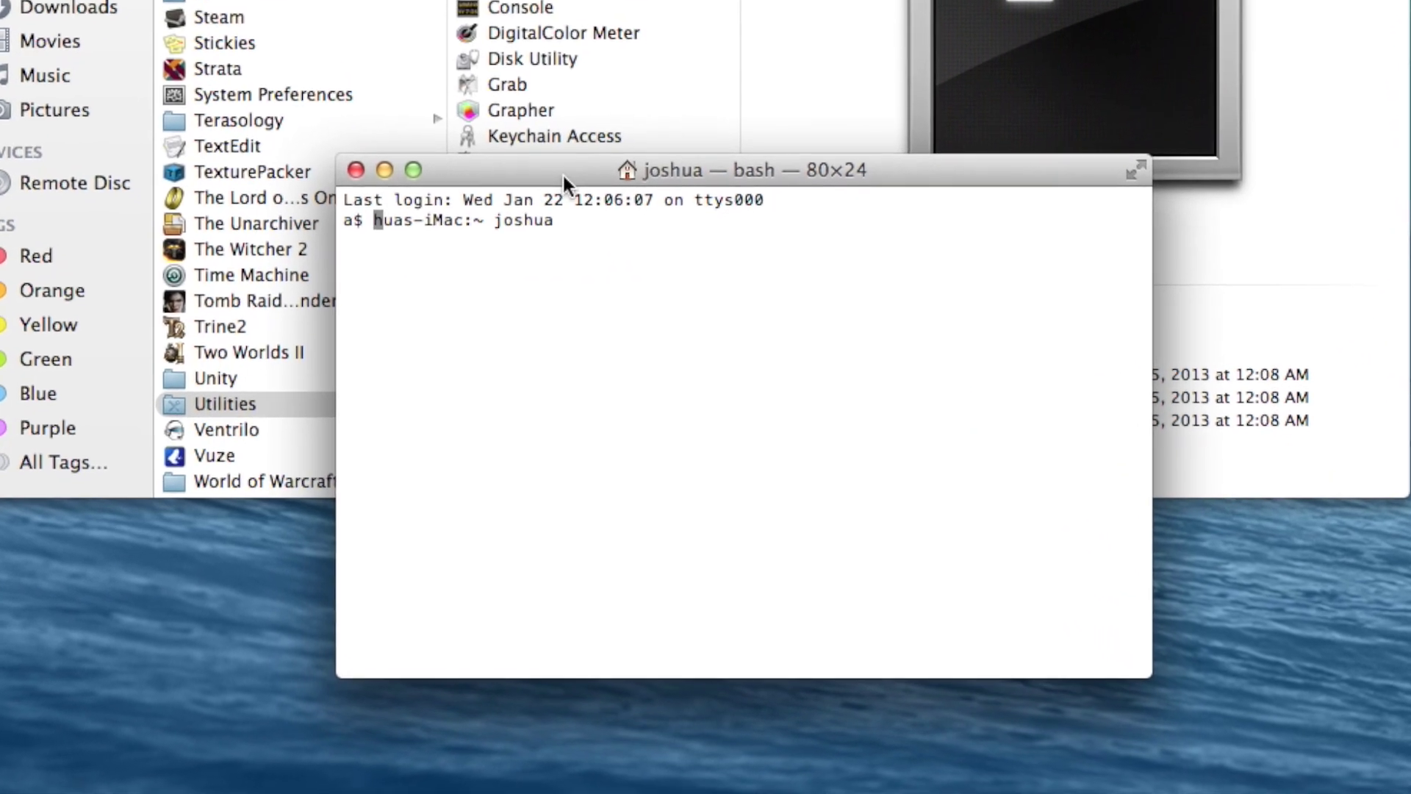
type("chmod")
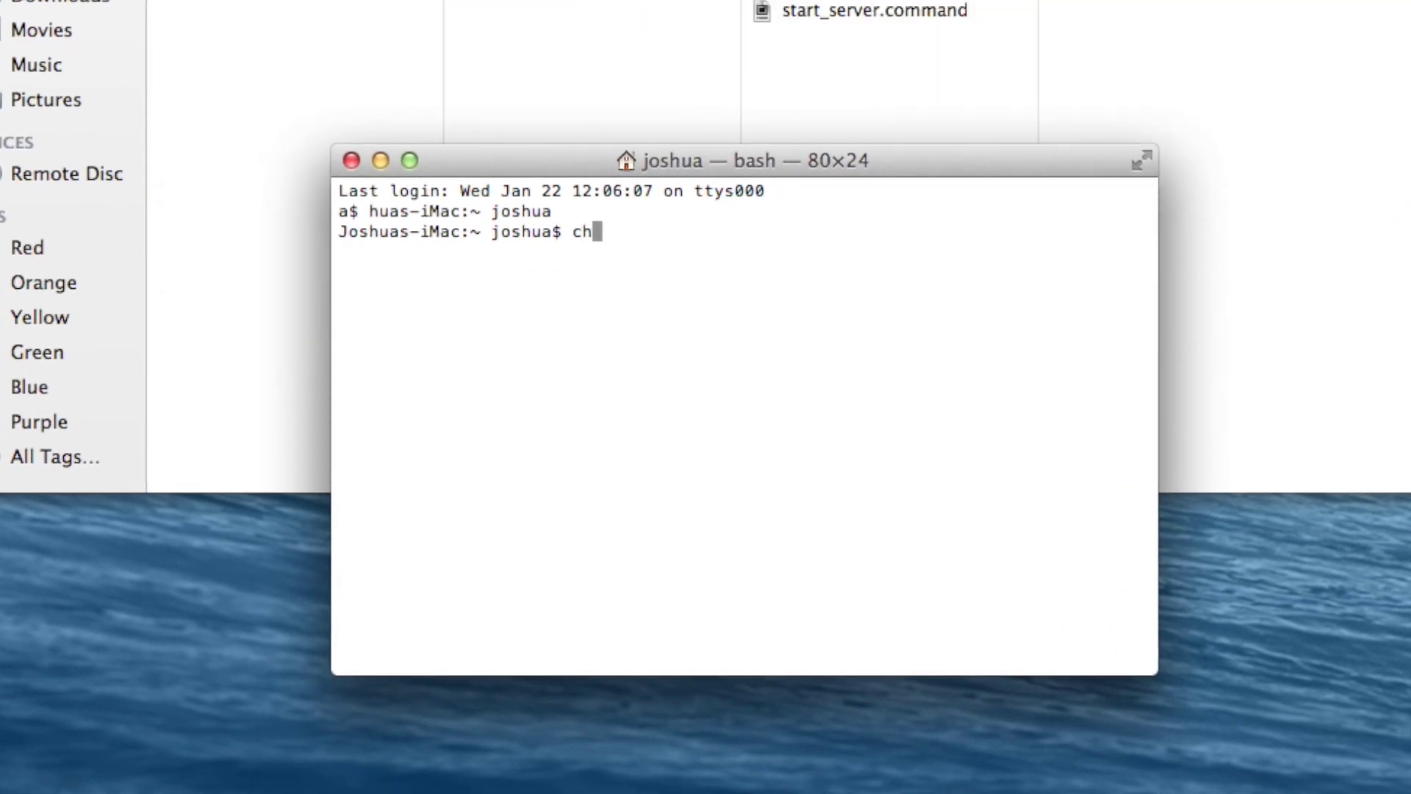
type(" a+x")
left_click_drag(800, 20, 816, 281)
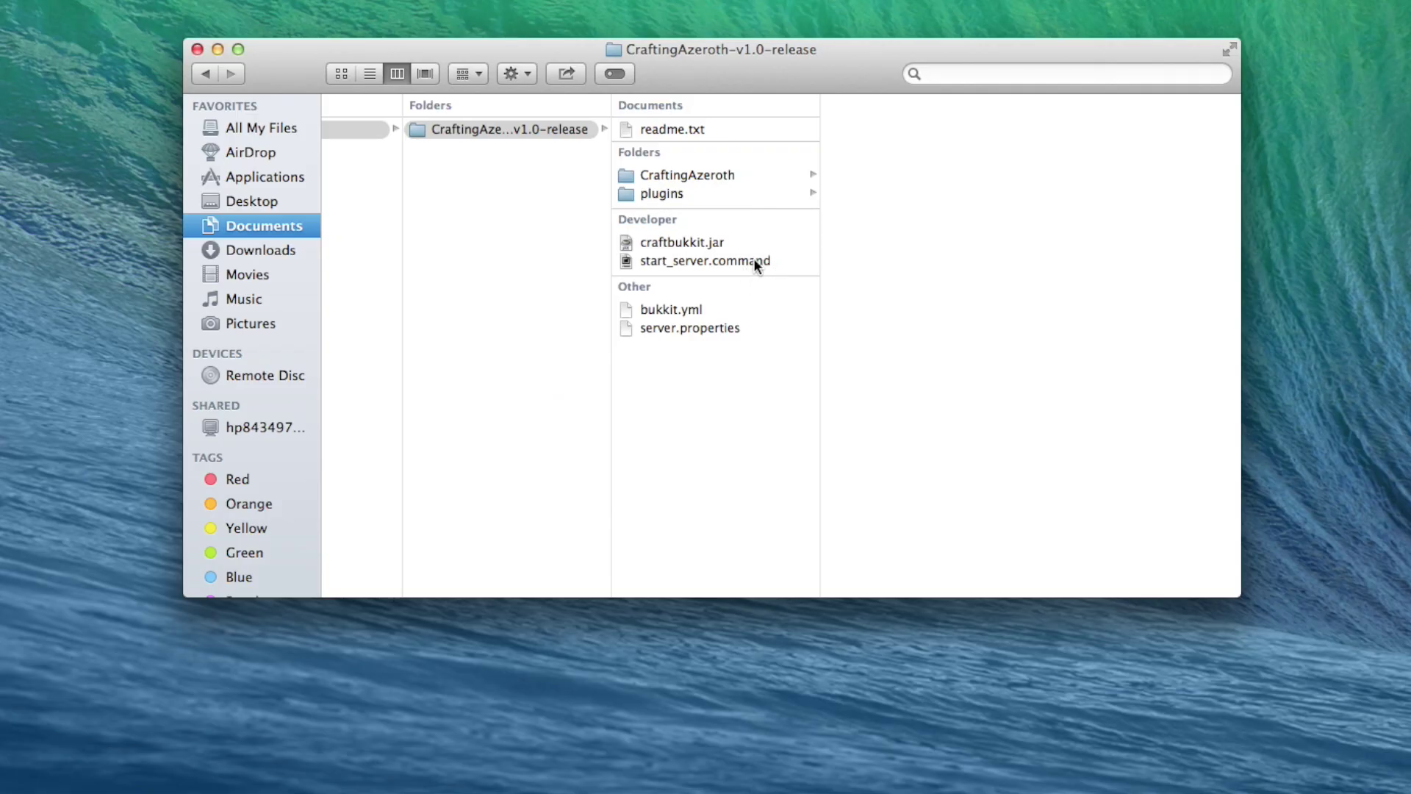
Test-run start_server.command, stop the server with 'stop', and close its window
double_click(756, 262)
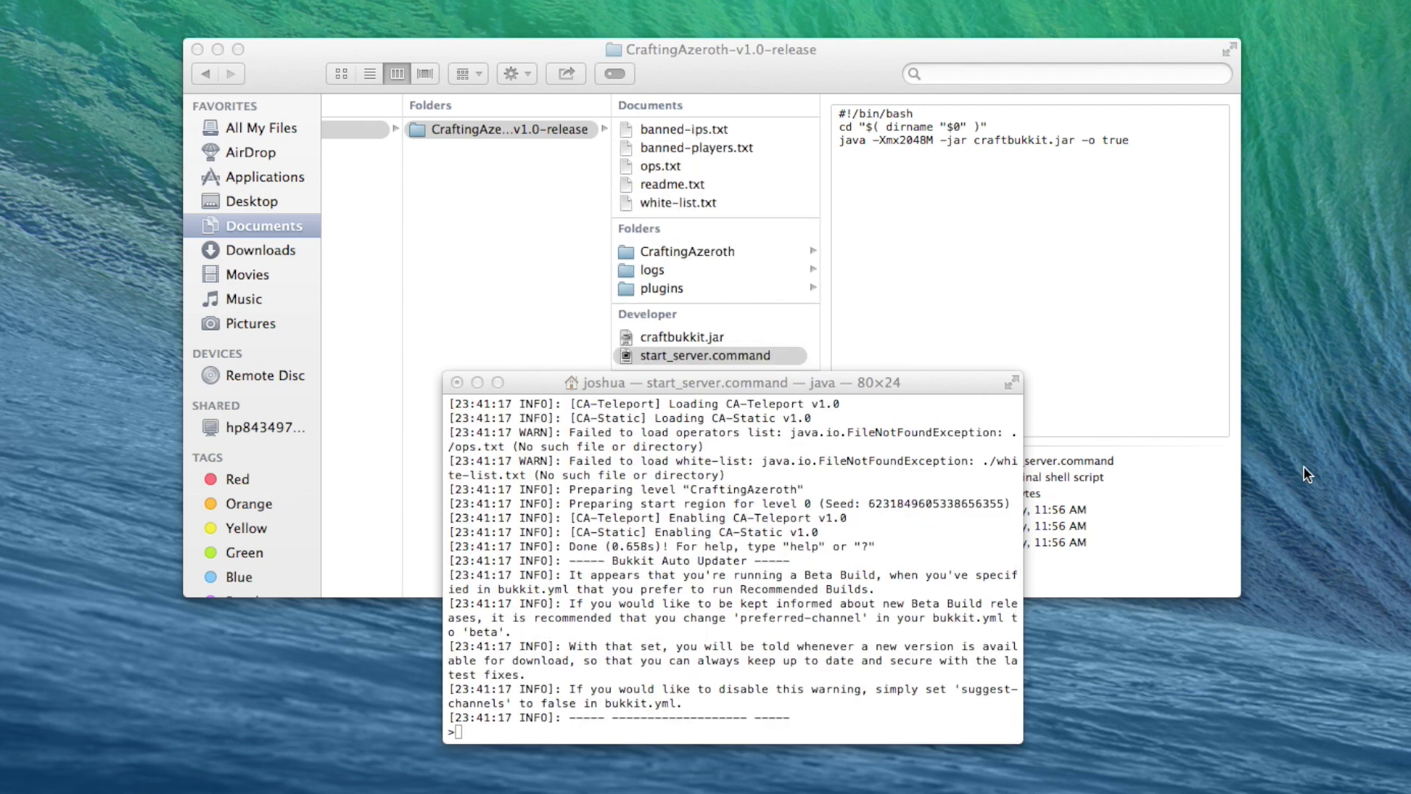
left_click(735, 588)
type("stop")
key("Return")
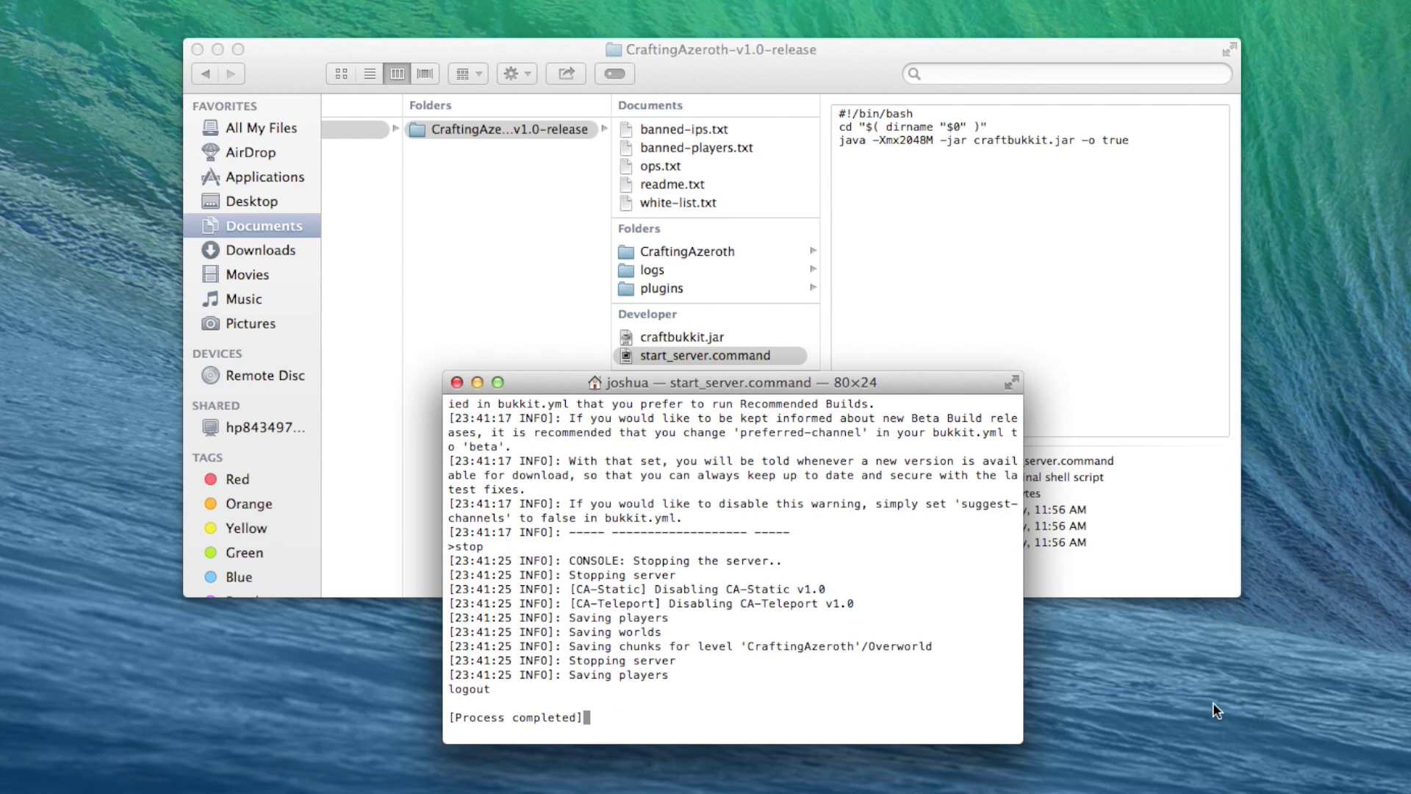
key("super+q")
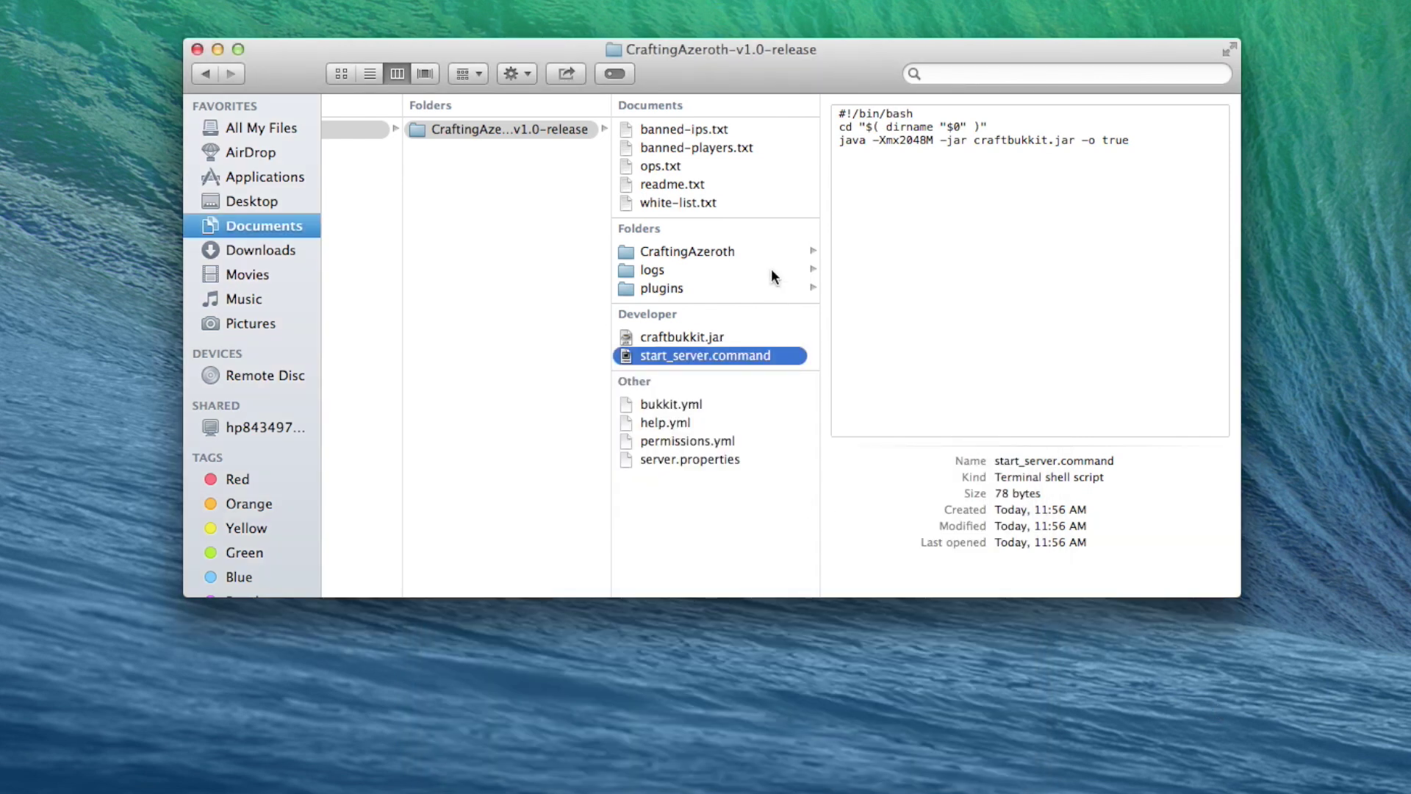
Enter the player's Minecraft username in ops.txt, save it, and relaunch start_server.command
double_click(729, 165)
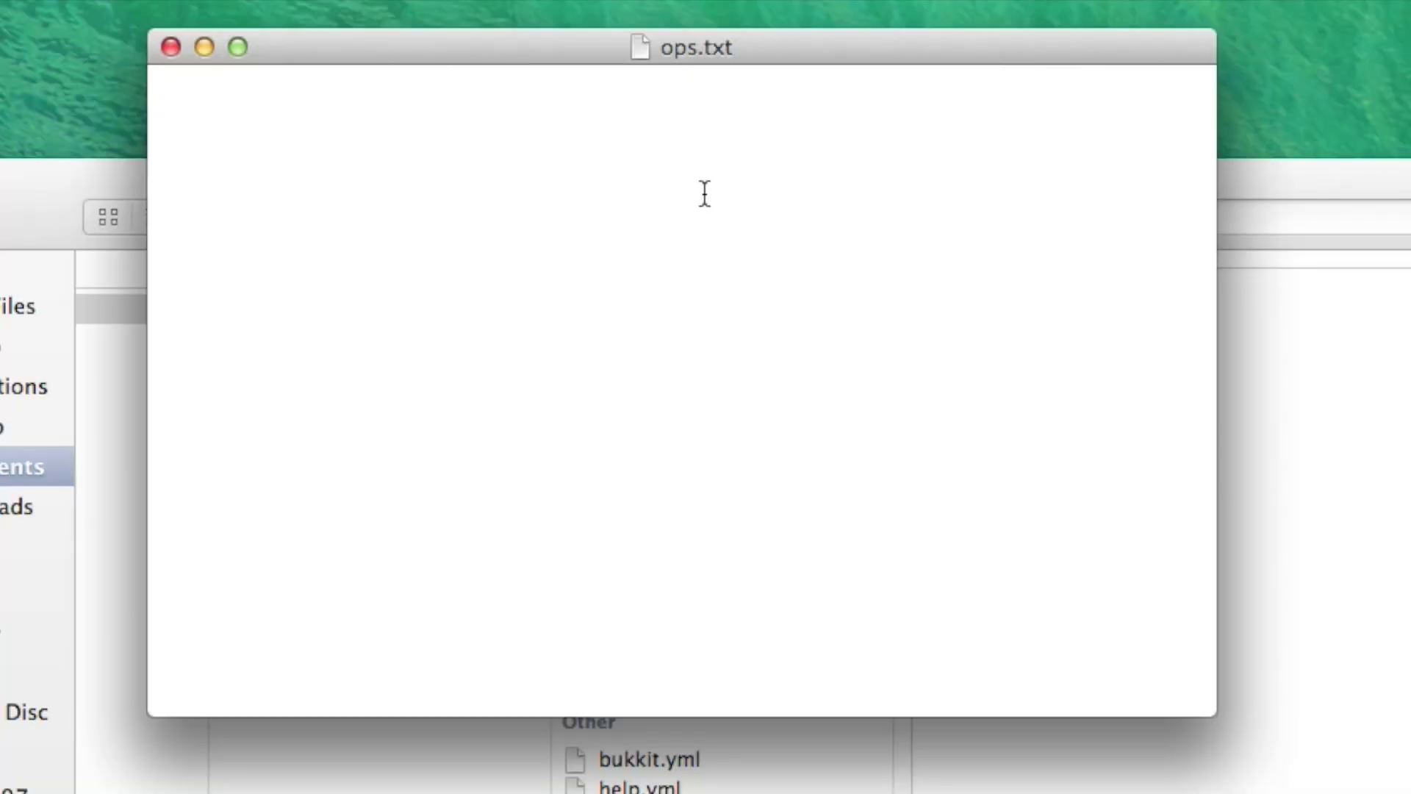
type("RowdyPant")
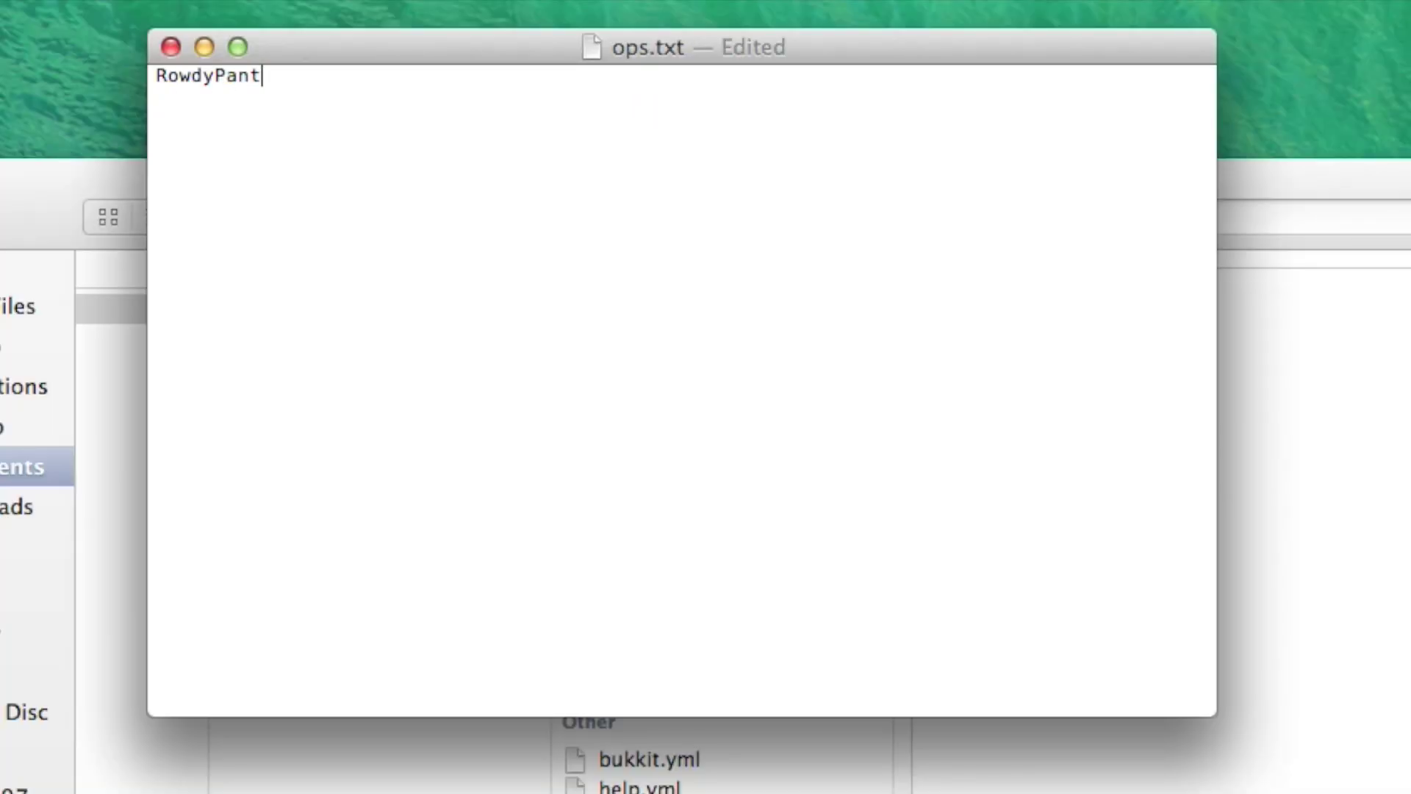
type("s")
key("super+s")
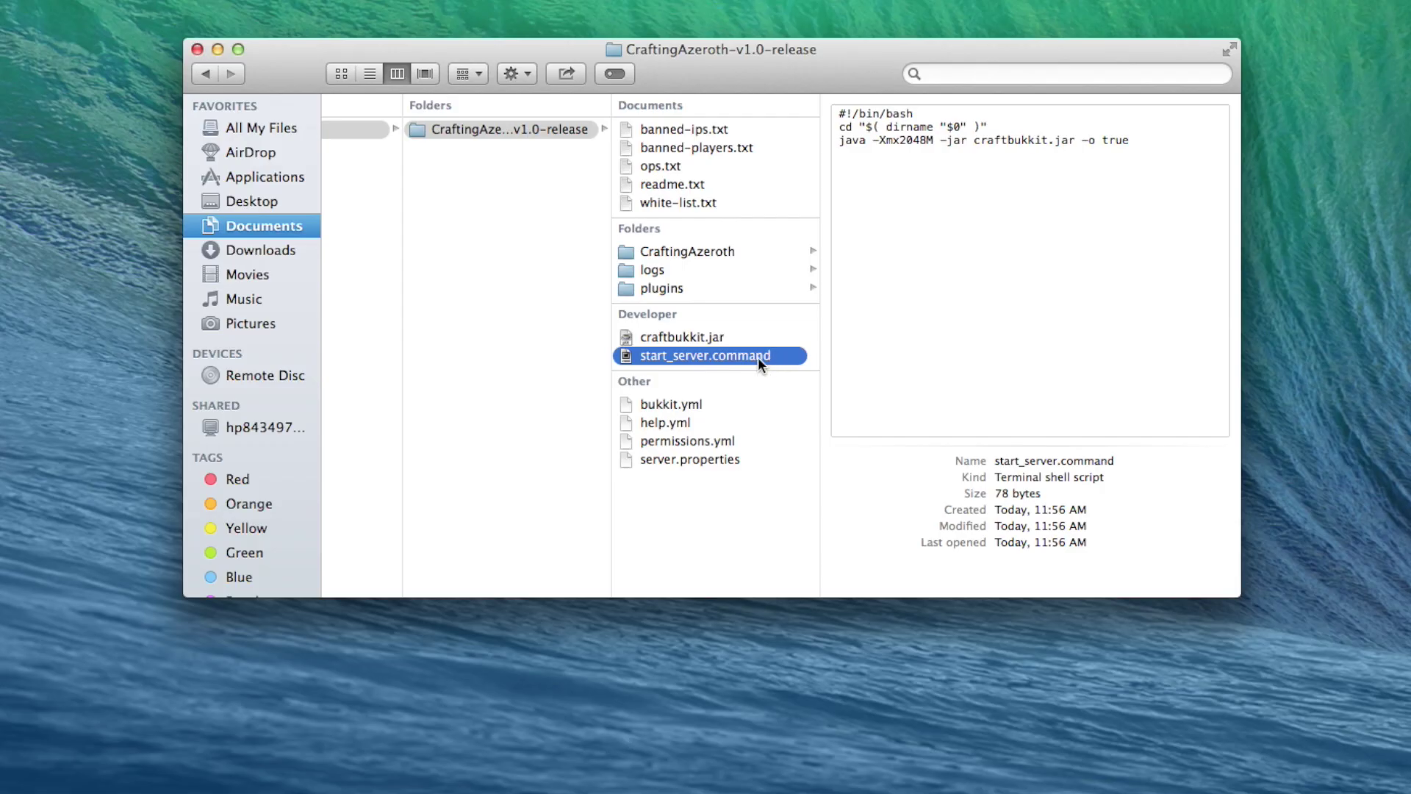
double_click(757, 358)
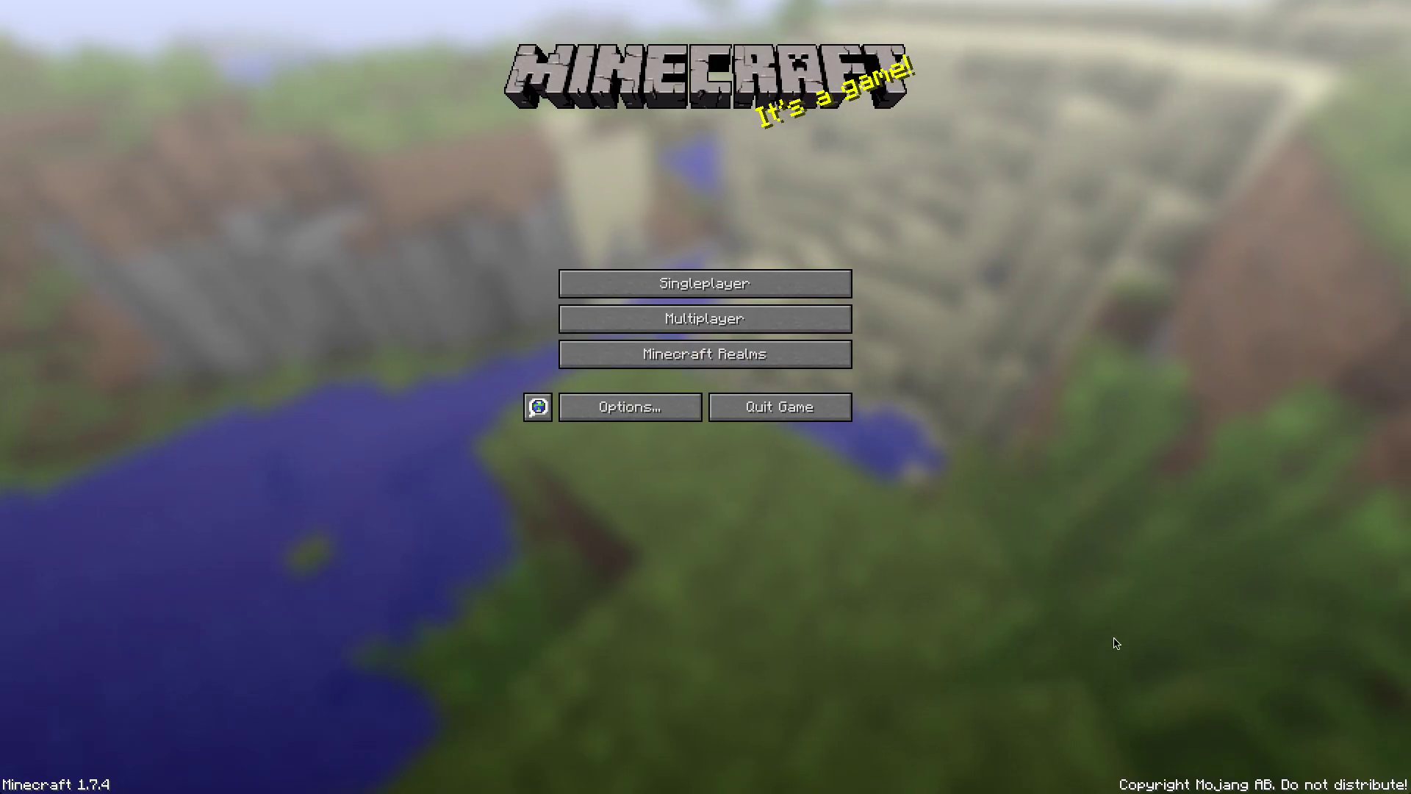
Direct-connect from Minecraft's Multiplayer screen to the server at localhost
left_click(816, 318)
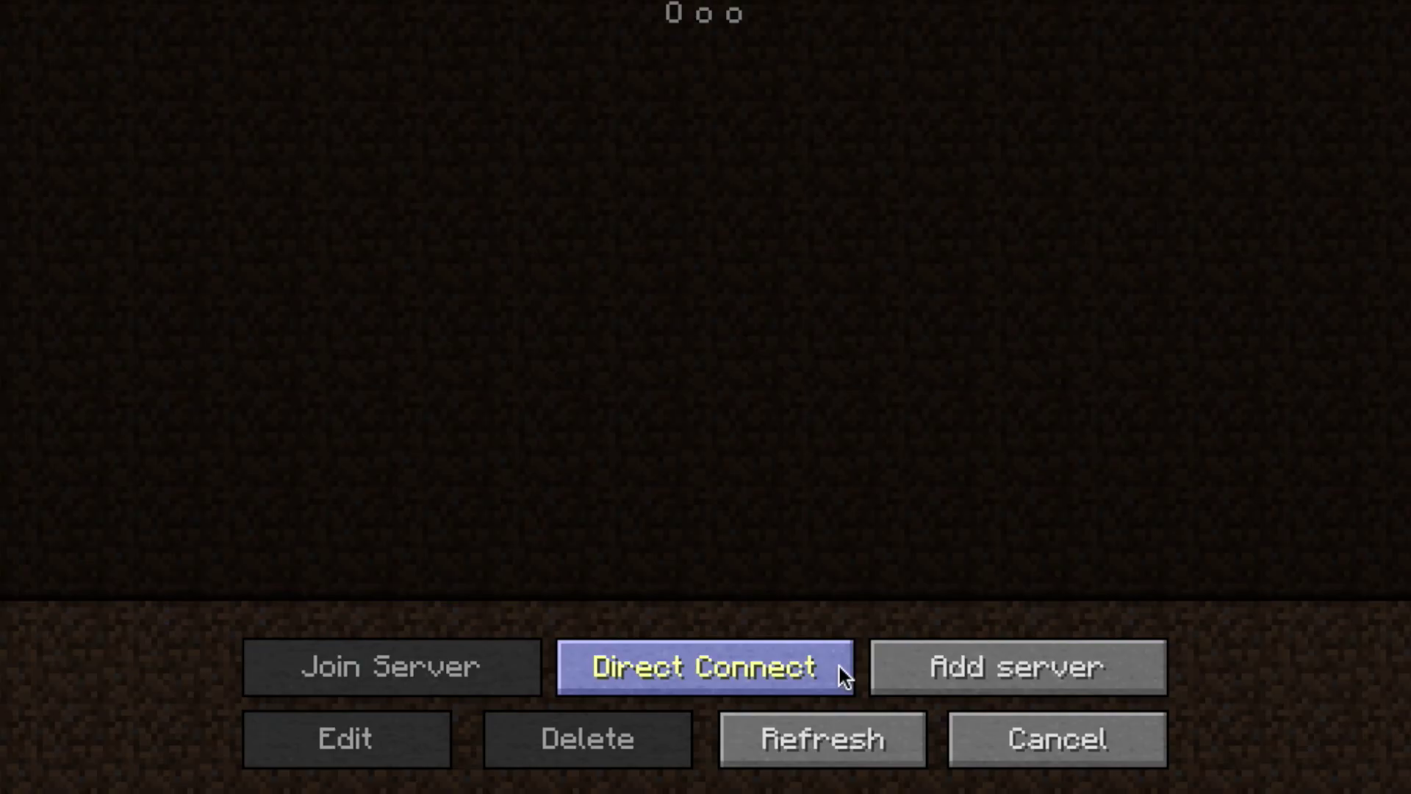
left_click(840, 666)
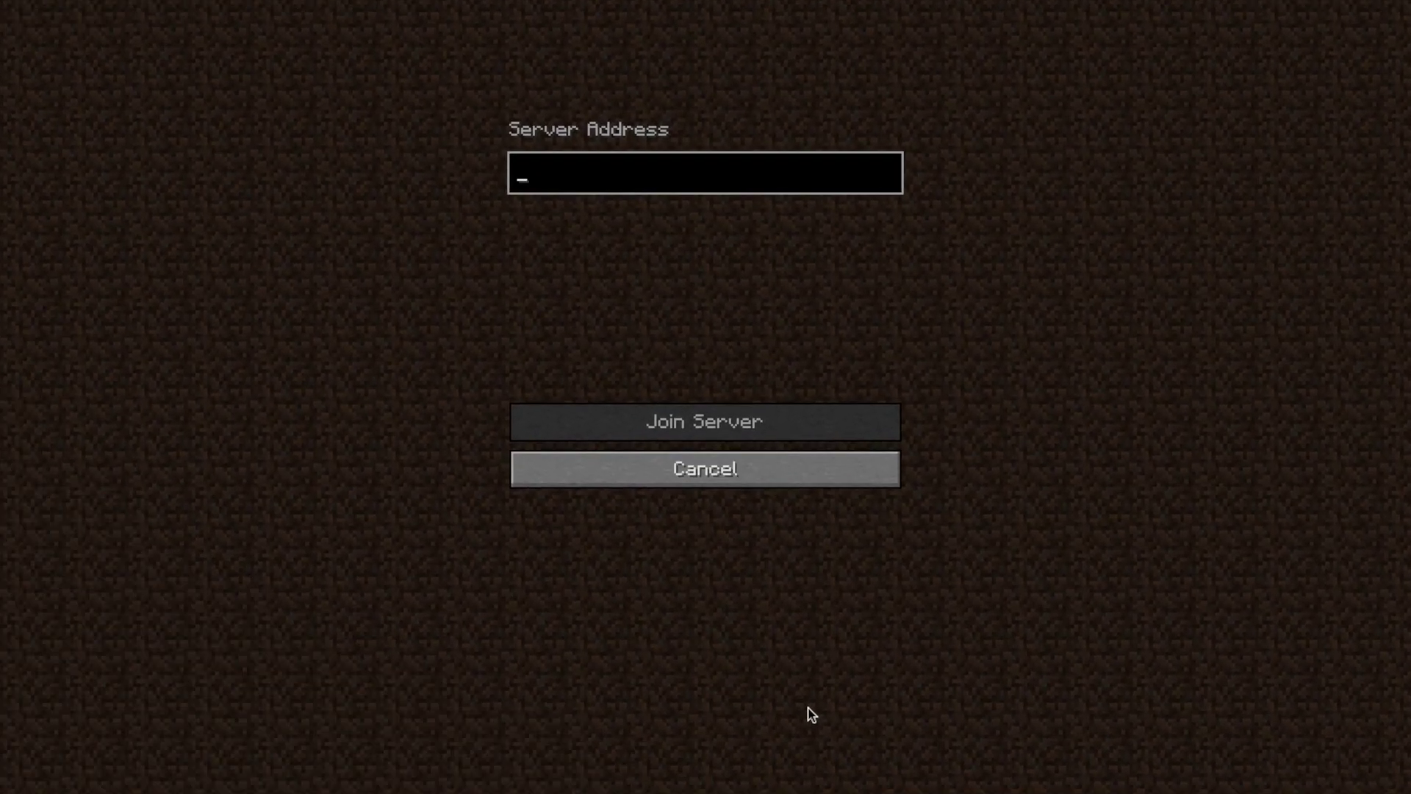
type("127.0.0.1")
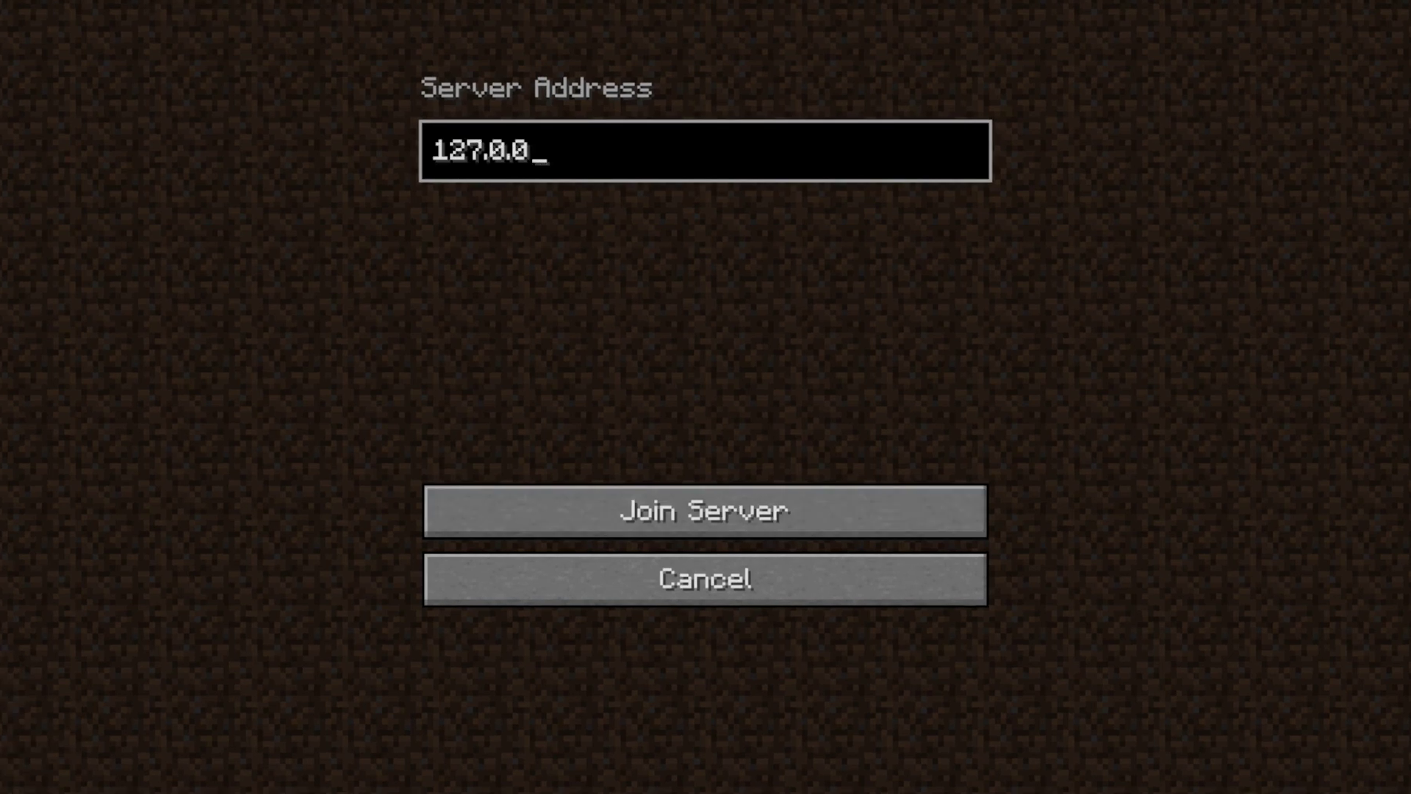
key("BackSpace")
key("BackSpace")
key("BackSpace")
key("BackSpace")
key("BackSpace")
key("BackSpace")
key("BackSpace")
key("BackSpace")
key("BackSpace")
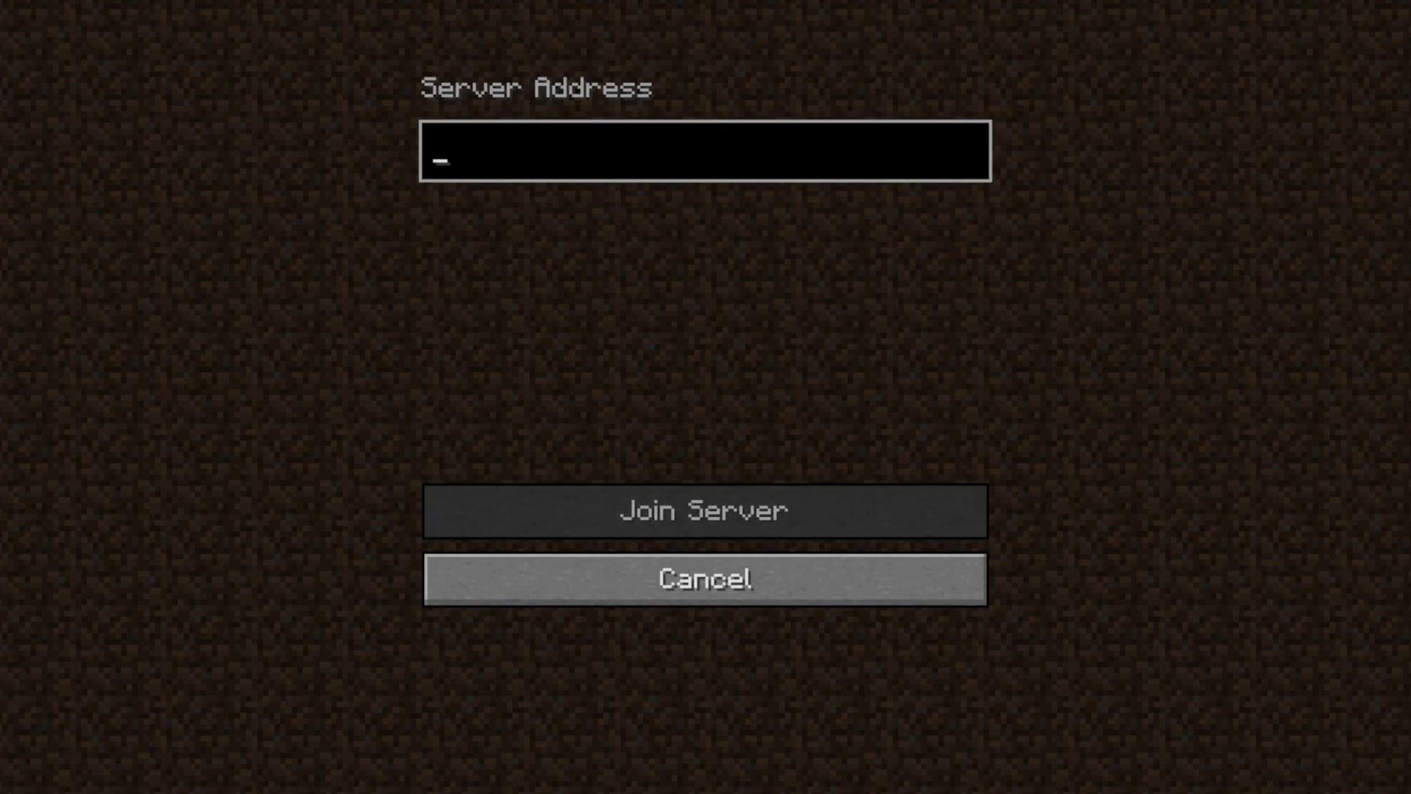
type("localhost")
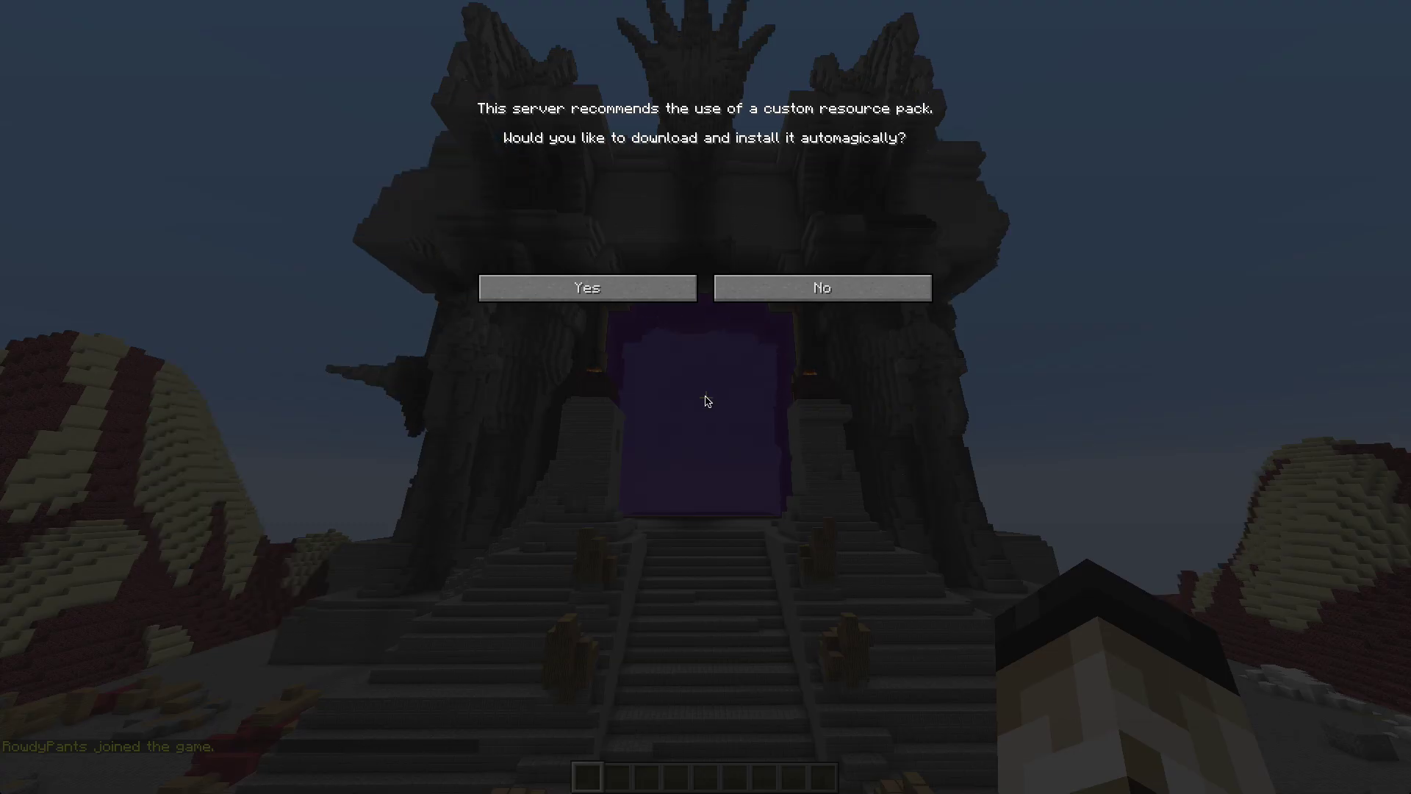
Accept the resource pack, walk the cobblestone path to the castle gate, then download Port Map
left_click(654, 292)
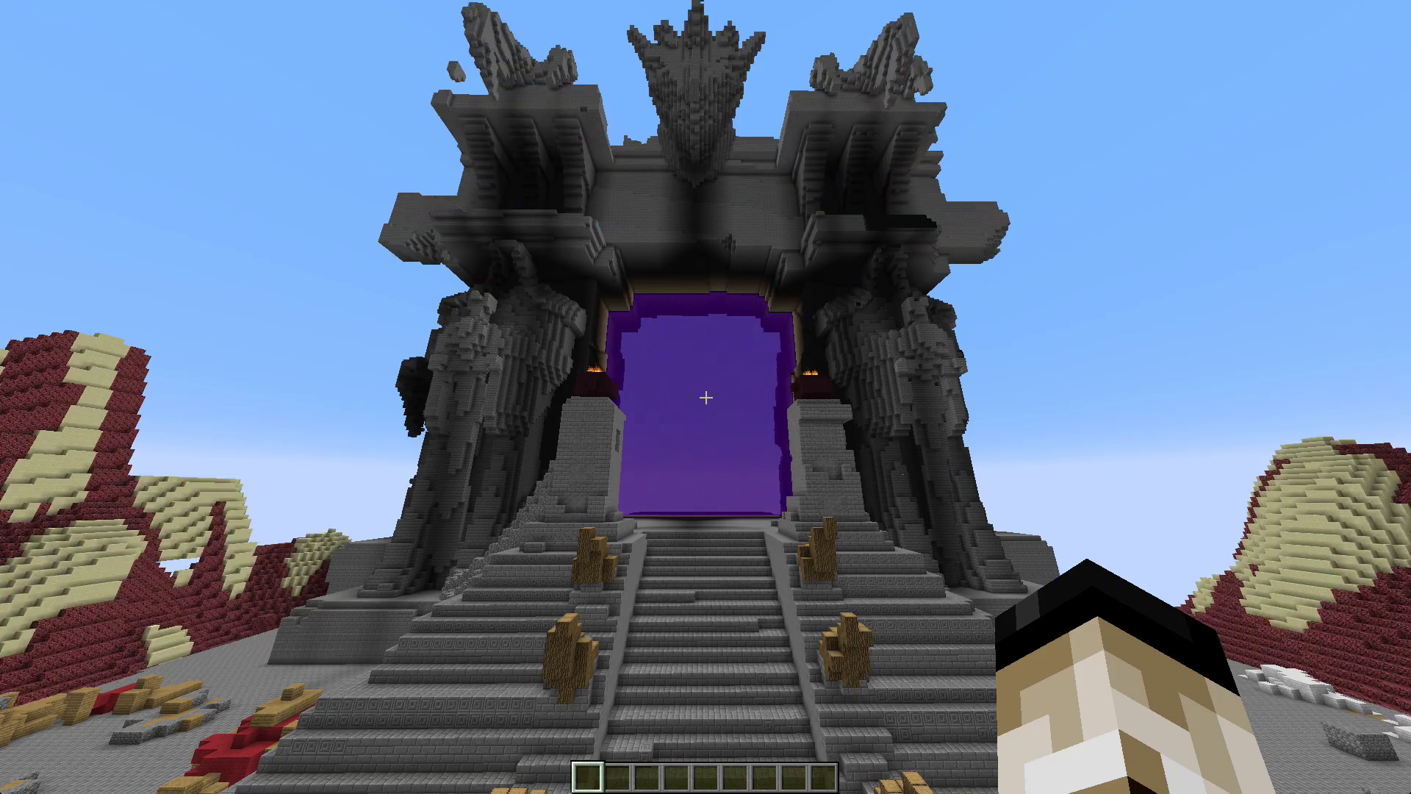
key("w")
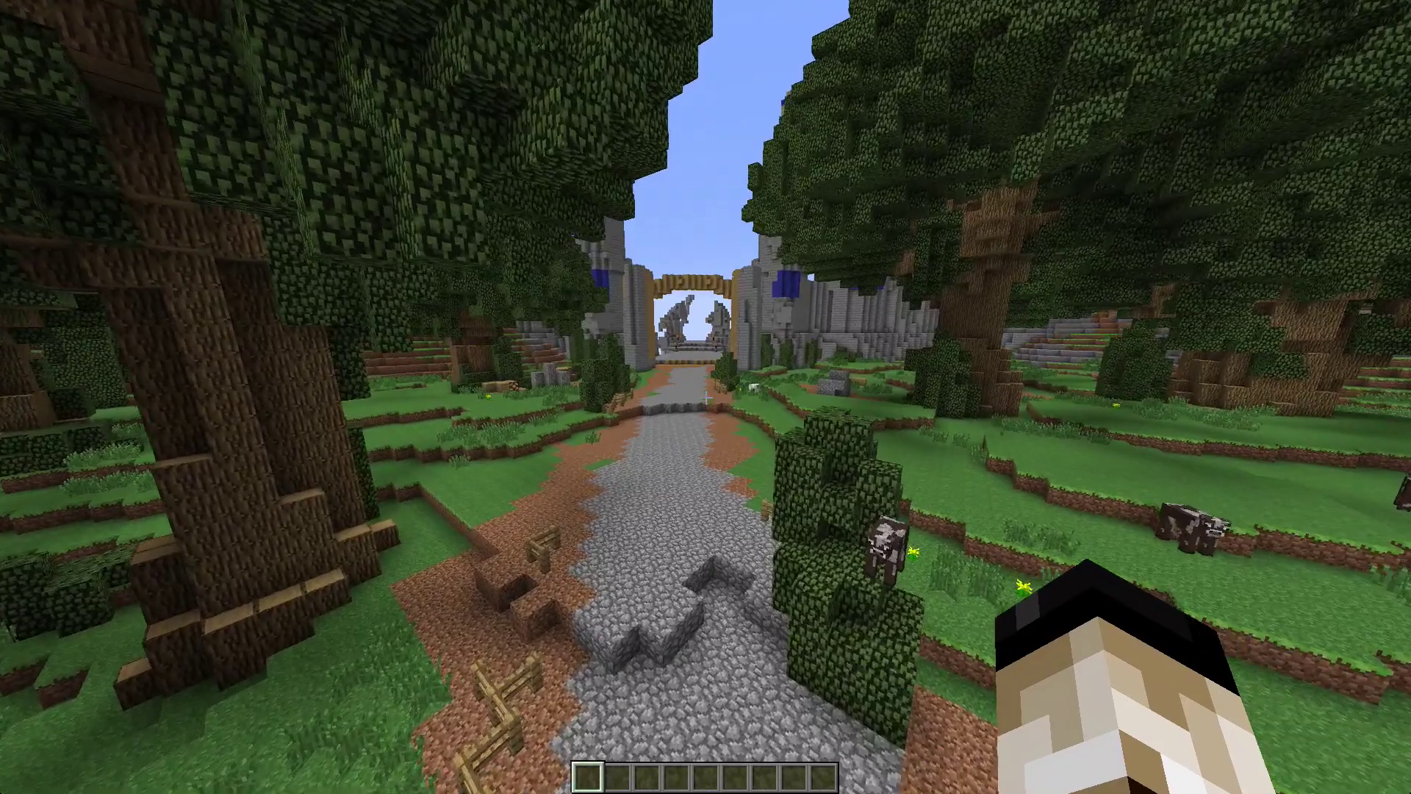
key("w")
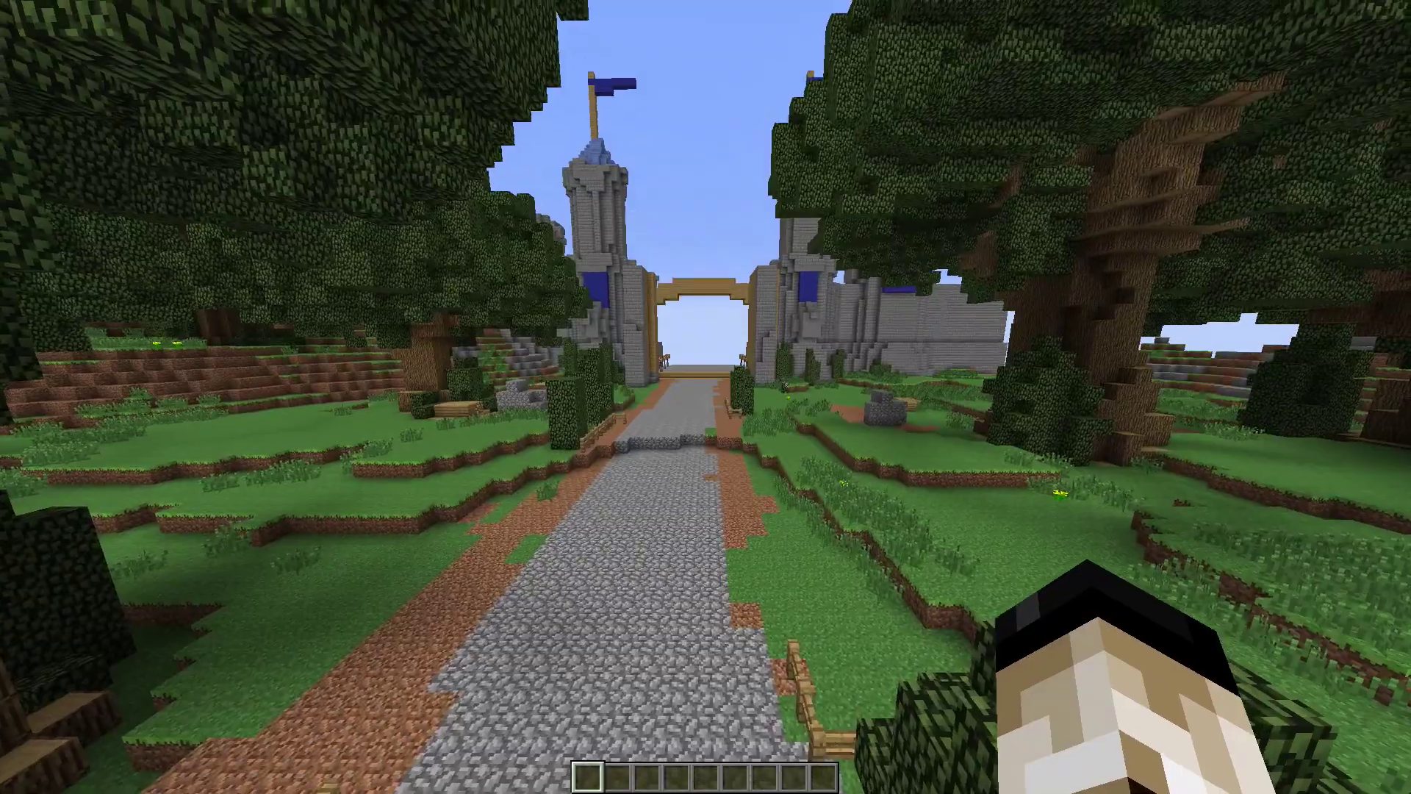
key("w")
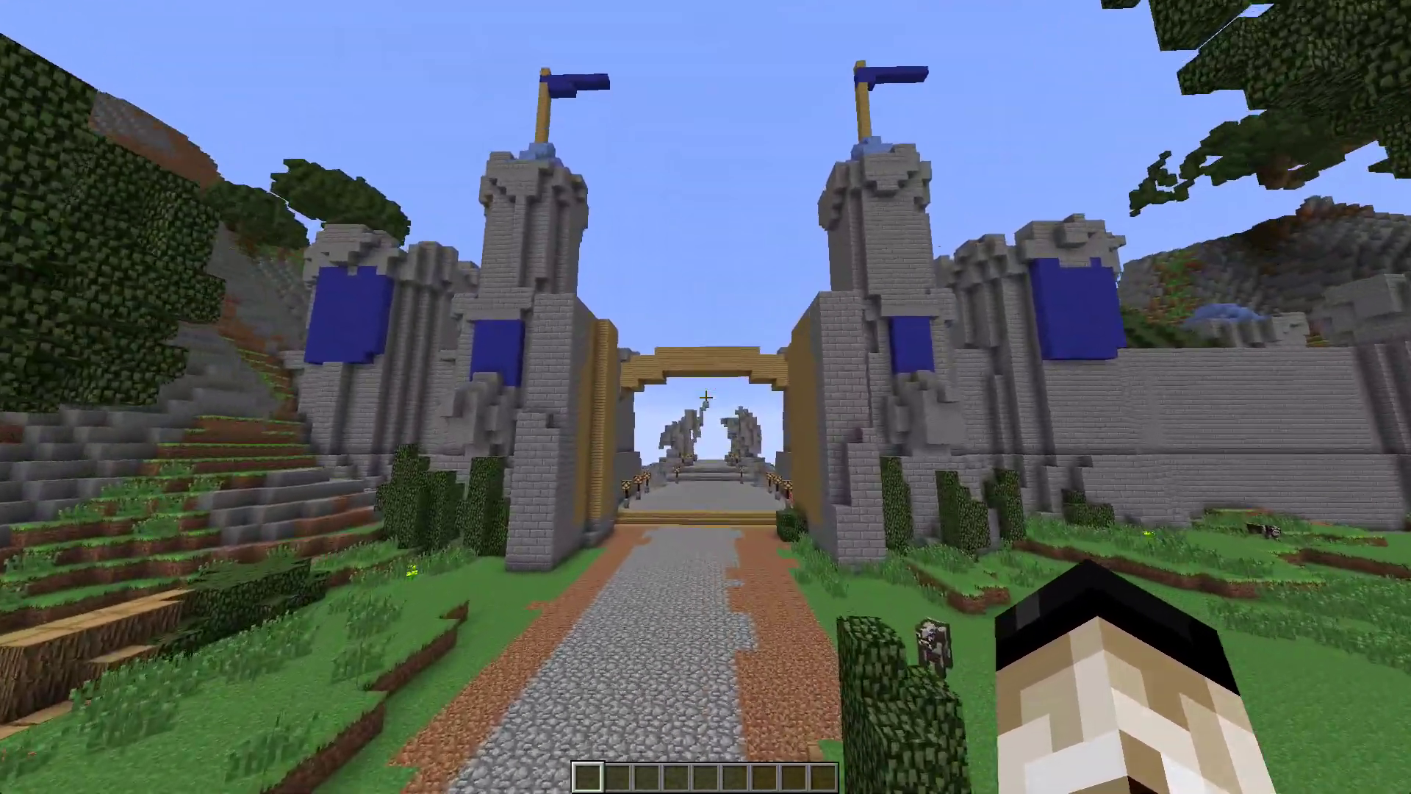
key("w")
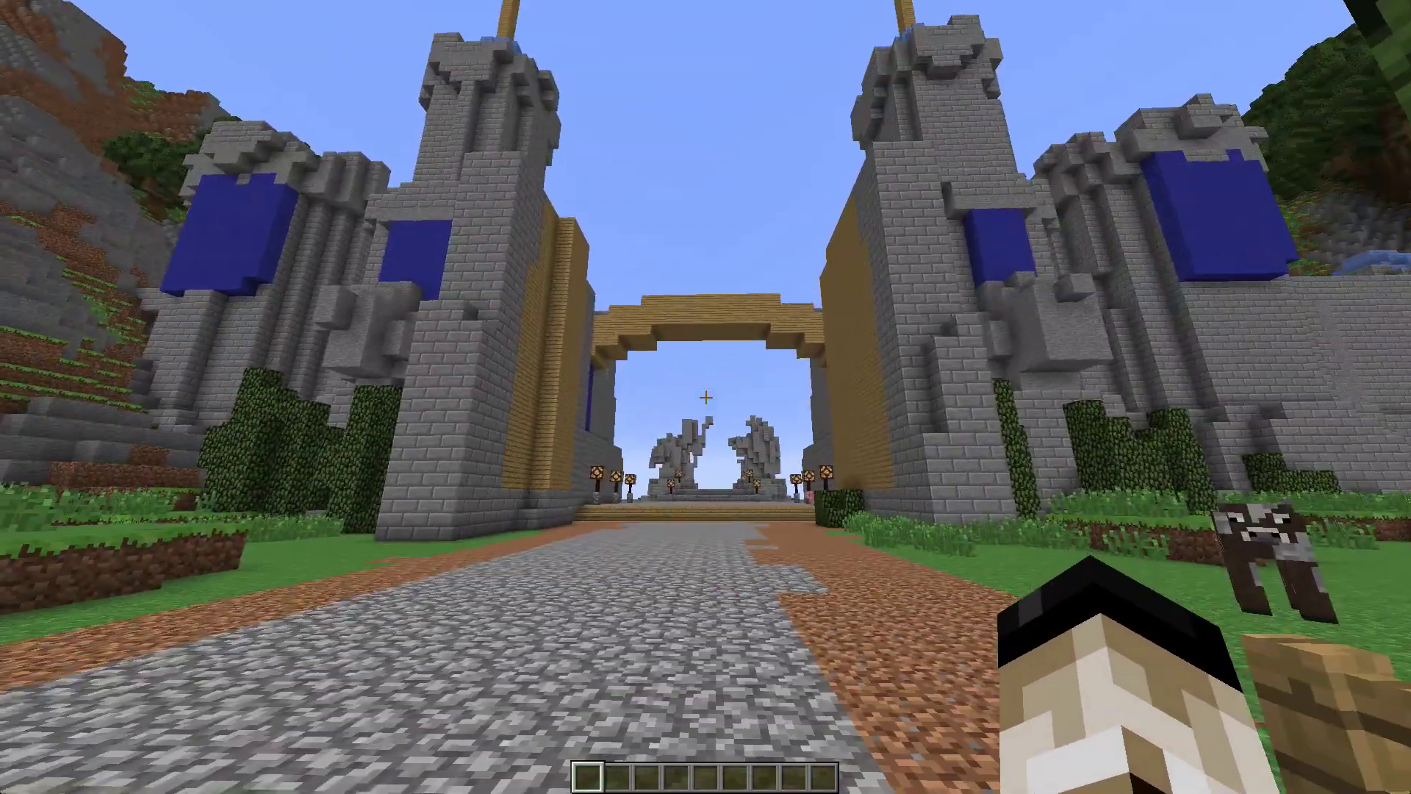
key("w")
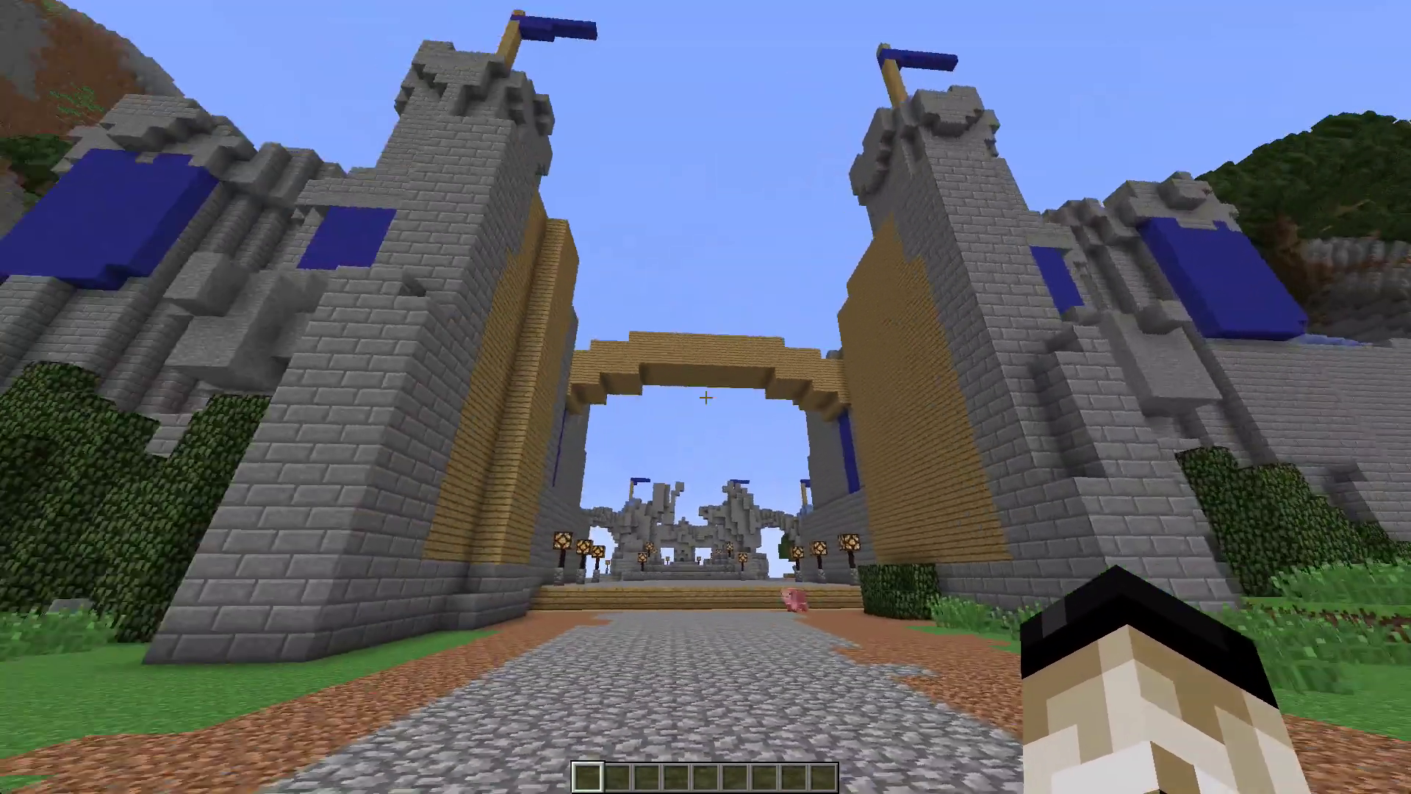
key("w")
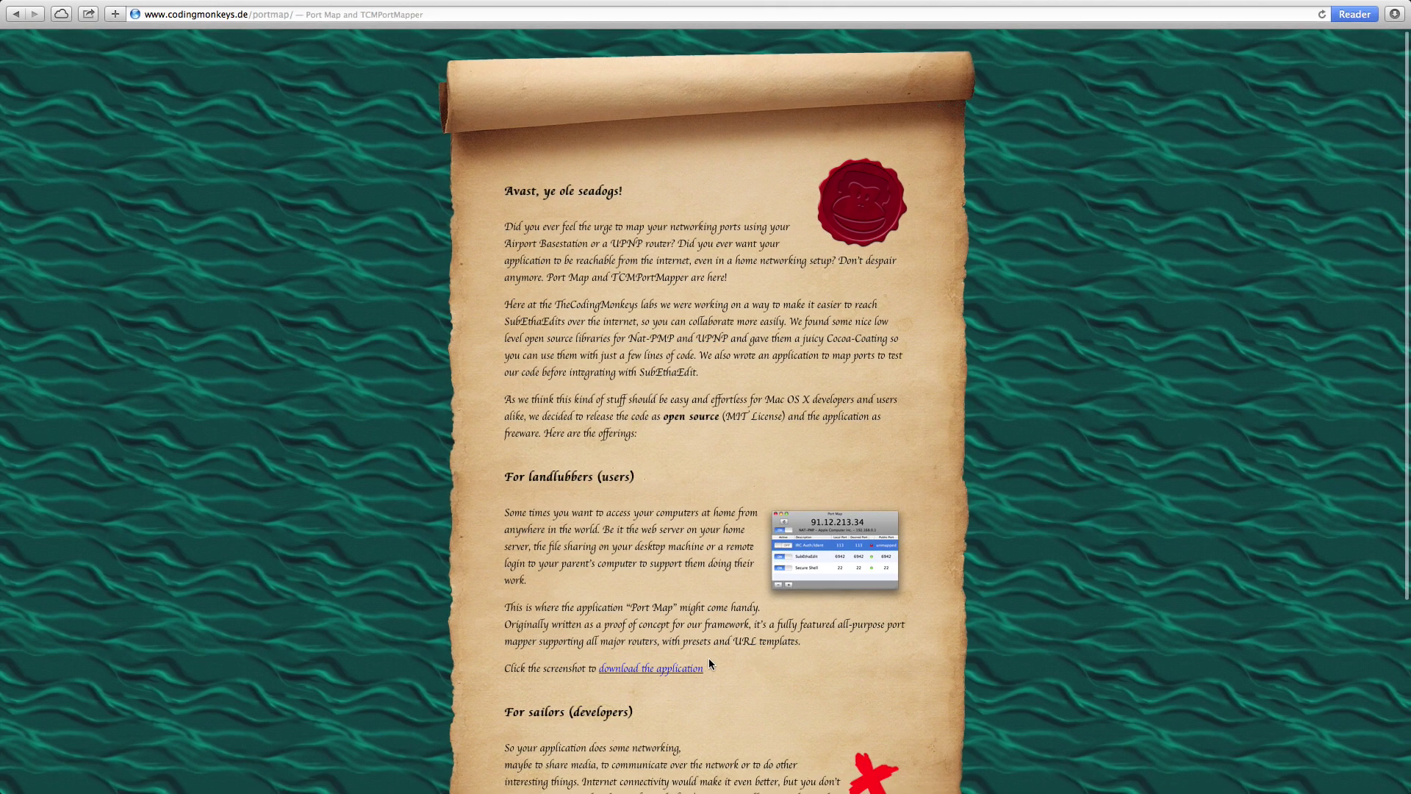
left_click(681, 669)
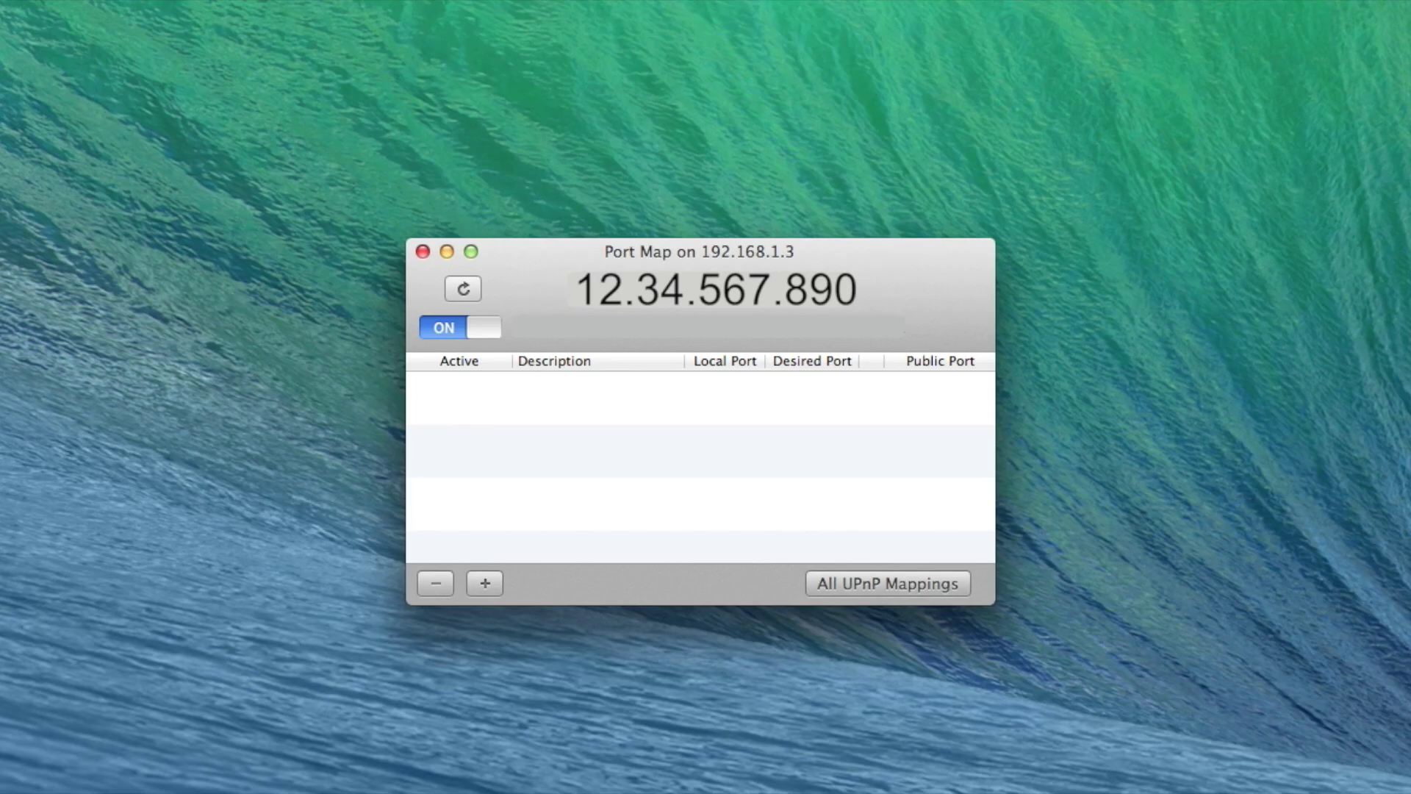
Add a TCP mapping described 'Minecraft' forwarding local port 25565 in Port Map
left_click(177, 12)
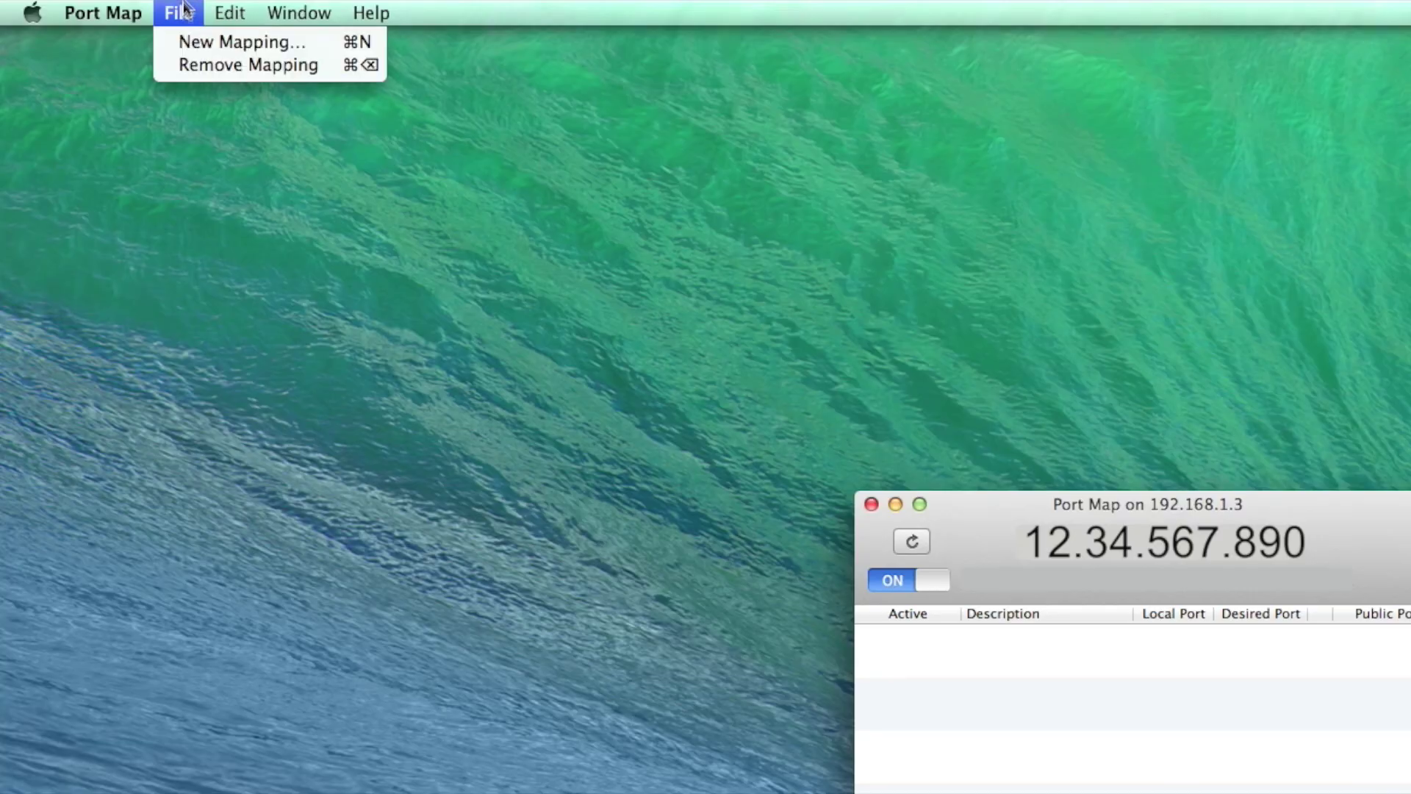
left_click(193, 41)
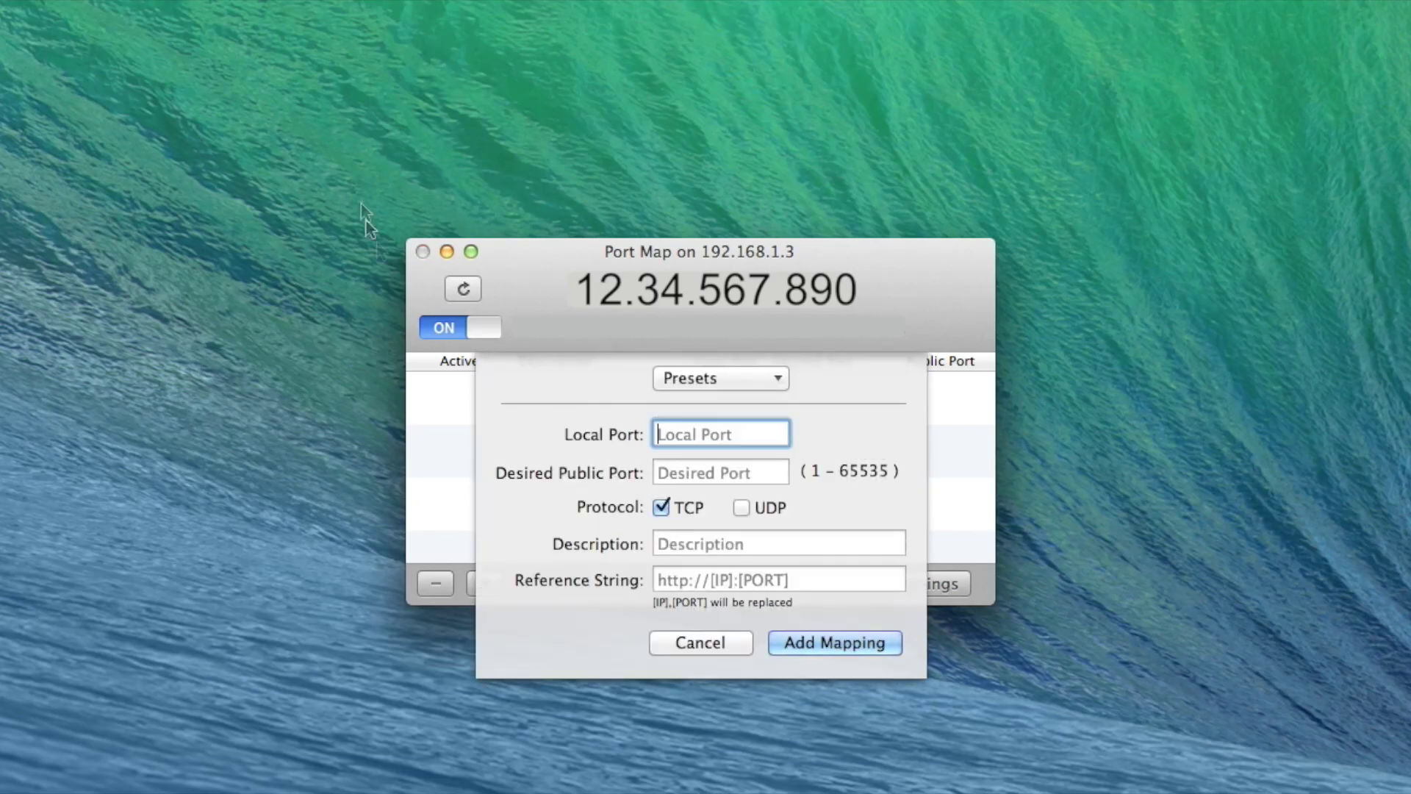
type("2")
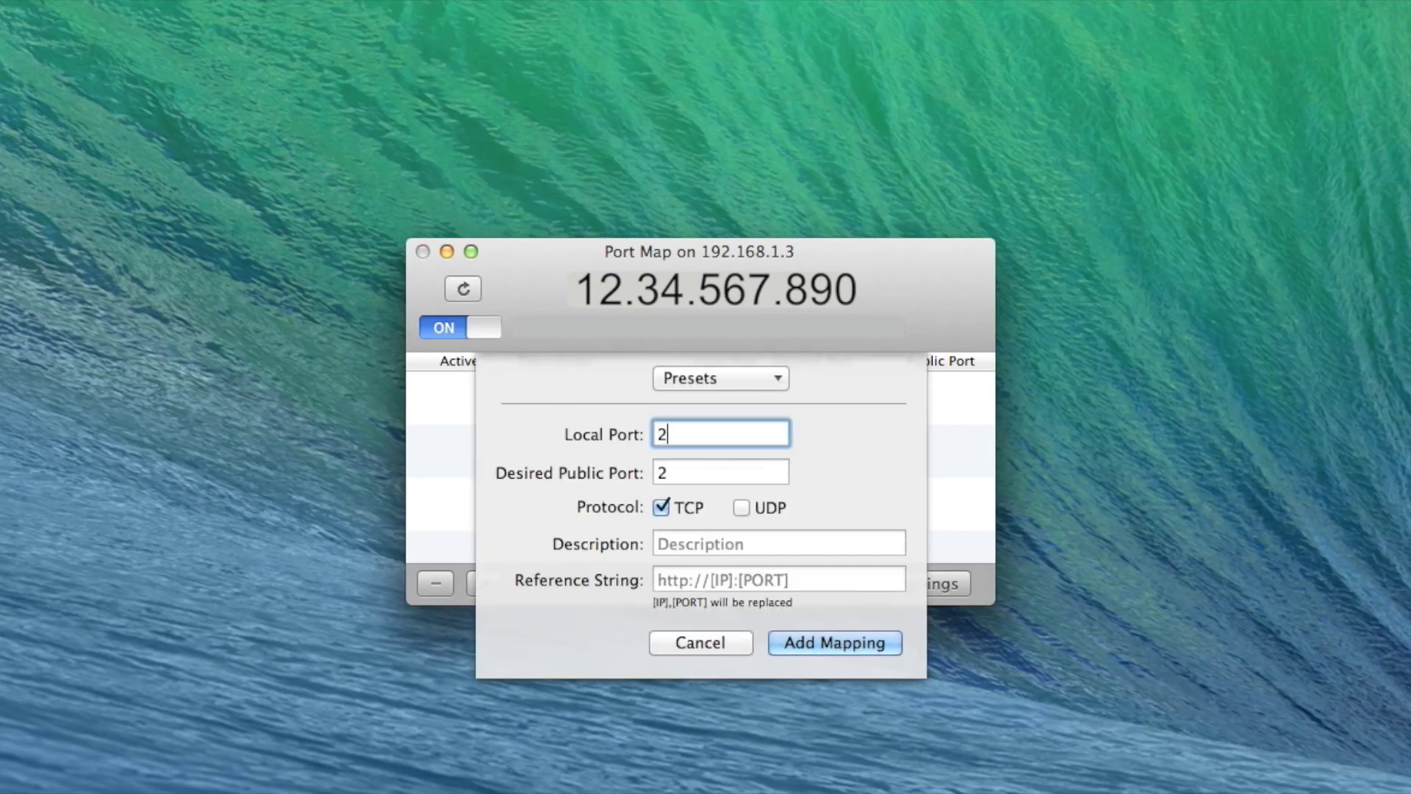
type("5565")
left_click(811, 540)
type("Min")
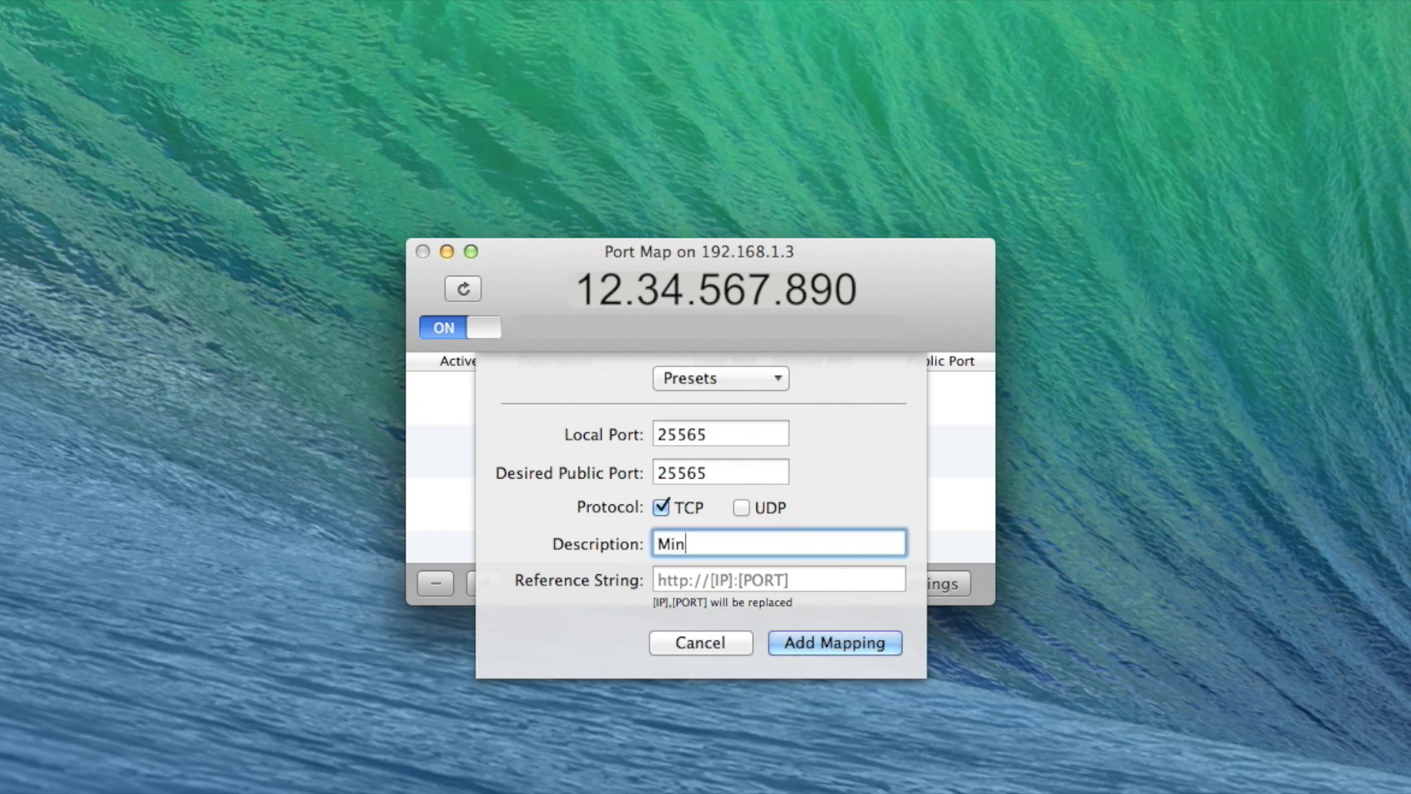
type("ecraft")
left_click(863, 638)
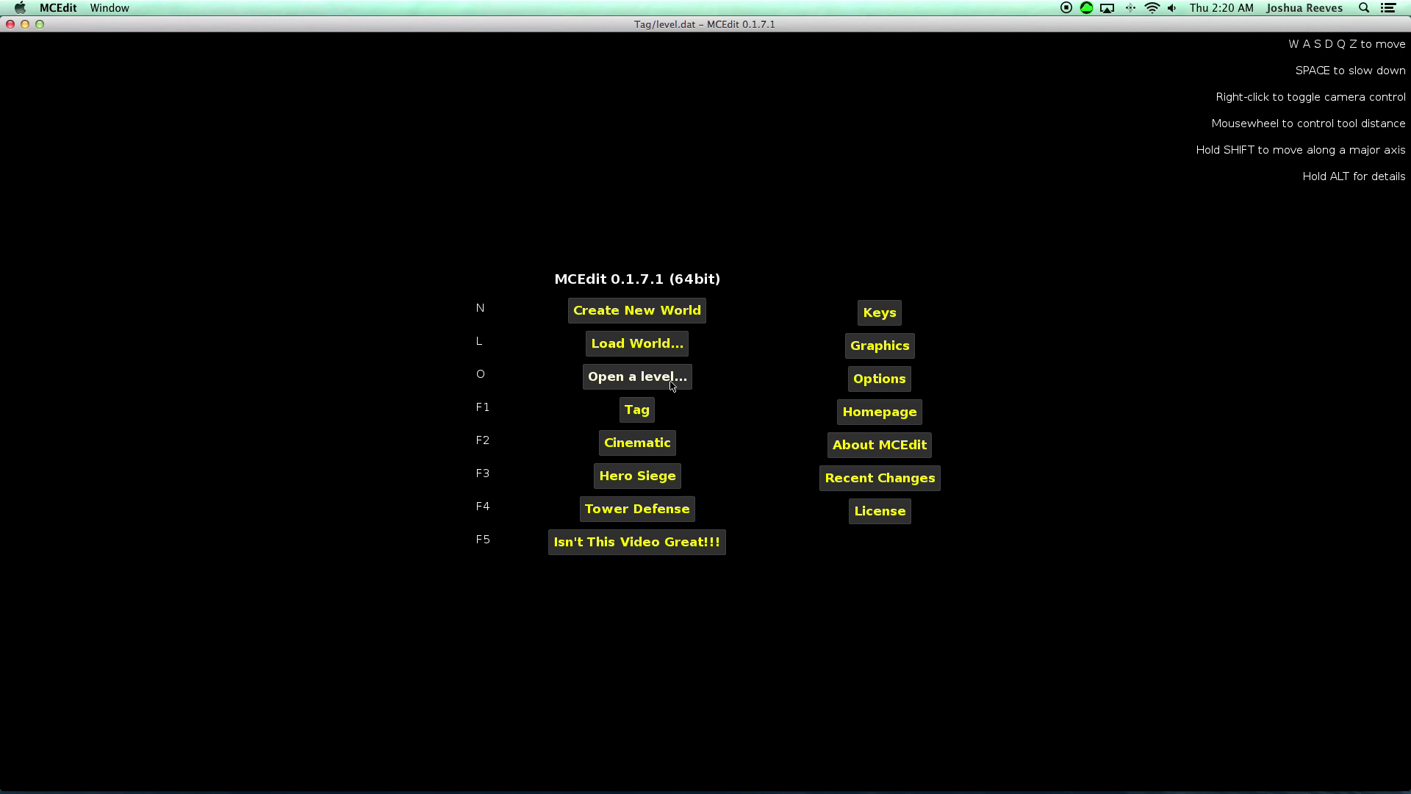
Open the CraftingAzeroth world's level.dat from the Documents server folder in MCEdit
left_click(669, 379)
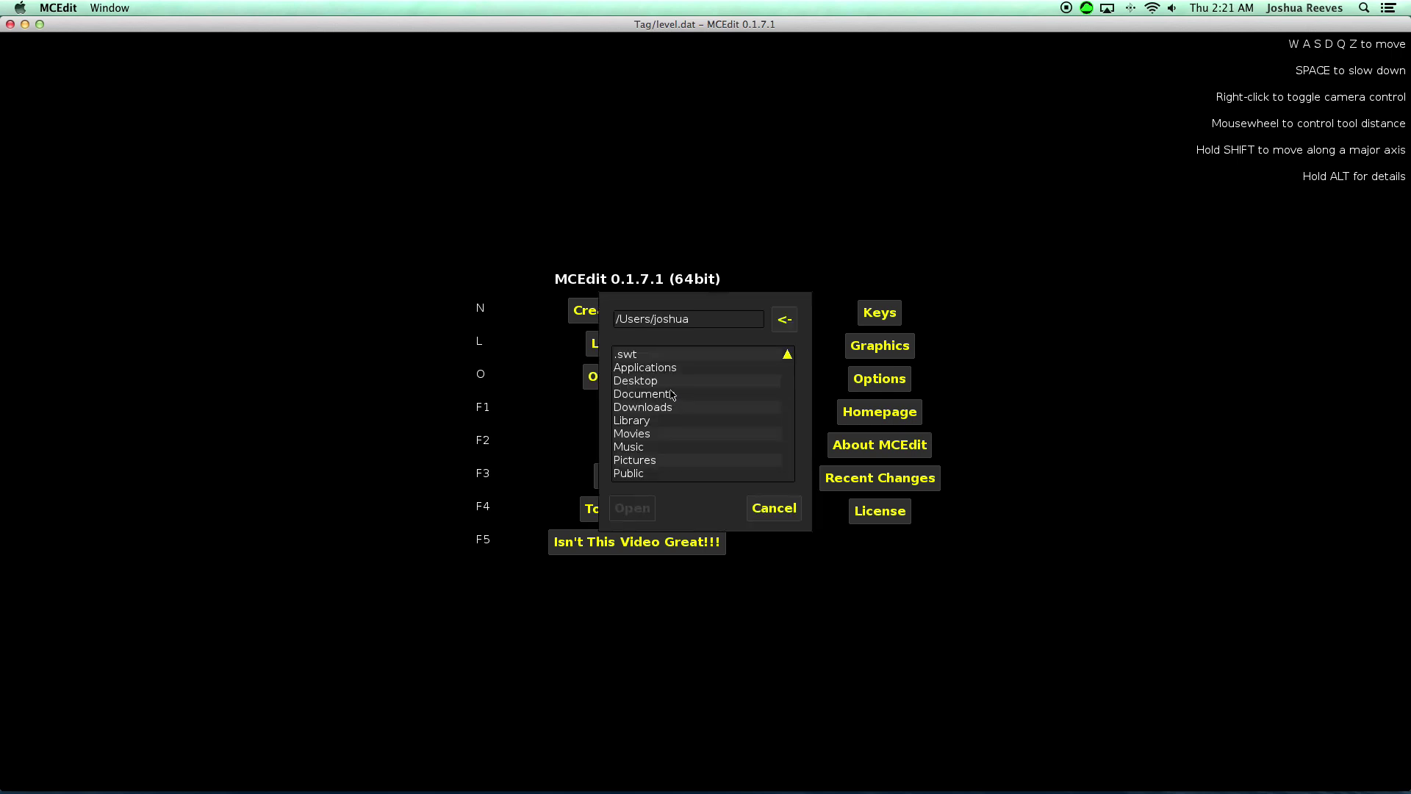
double_click(671, 394)
double_click(707, 406)
double_click(680, 357)
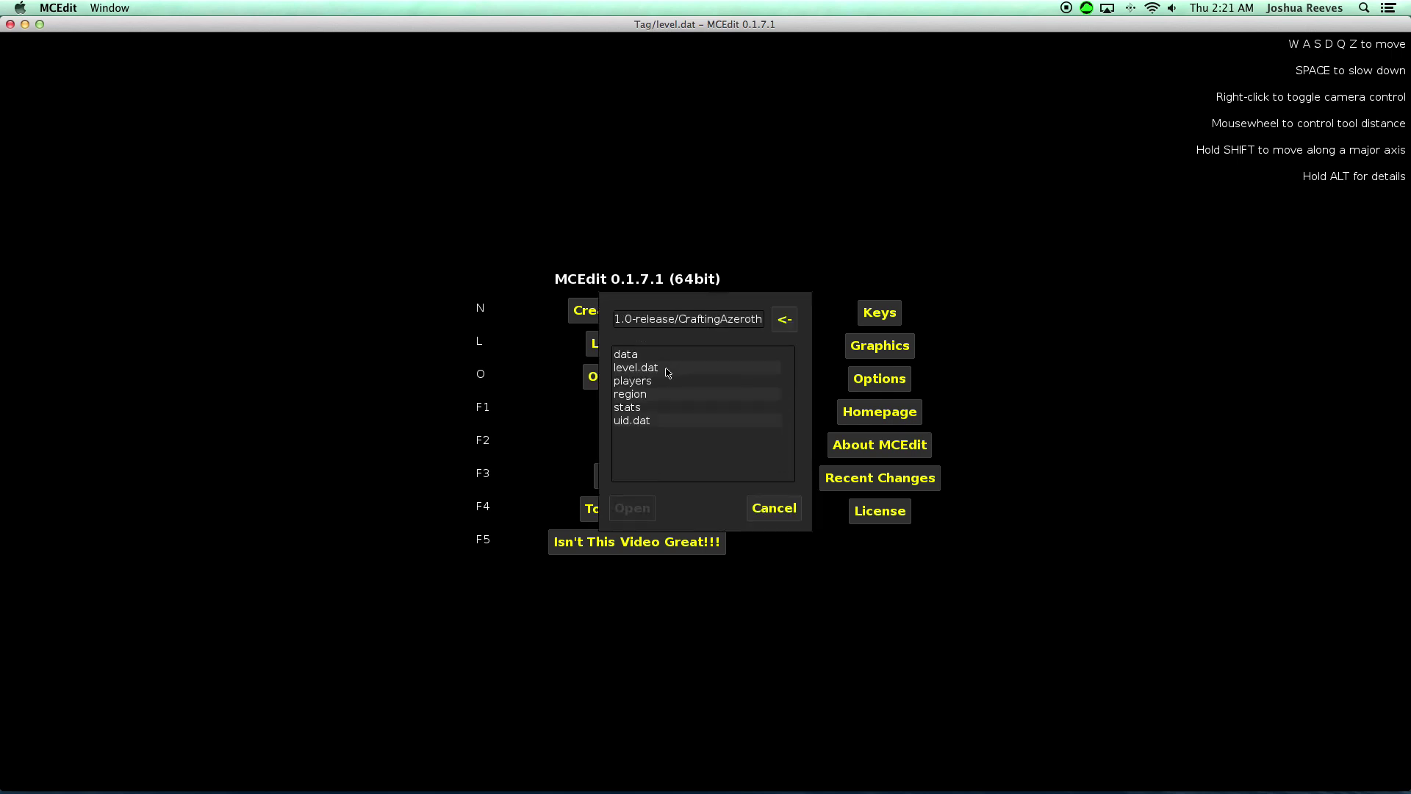
left_click(668, 373)
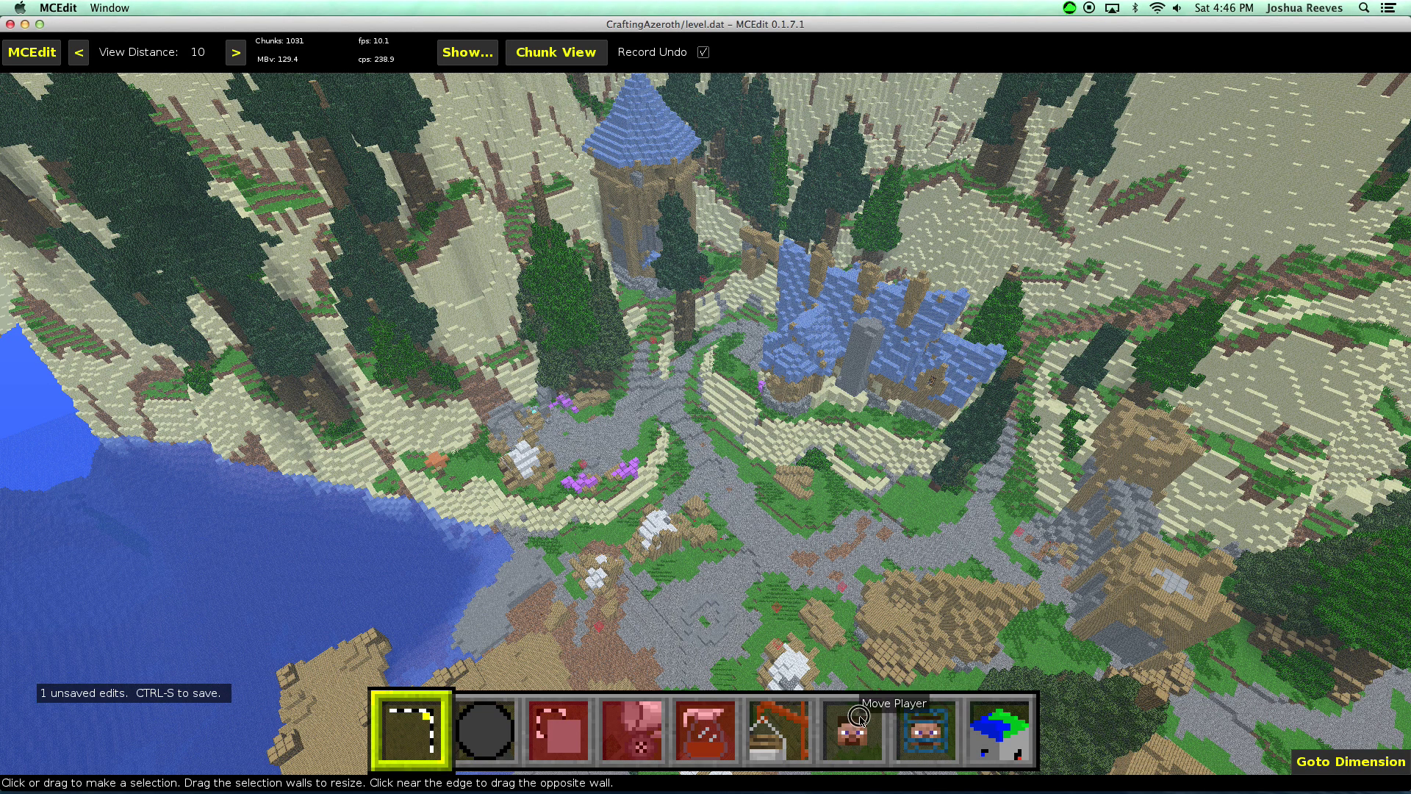
Move the player to a new spot in the town, then save the world and quit MCEdit
left_click(860, 720)
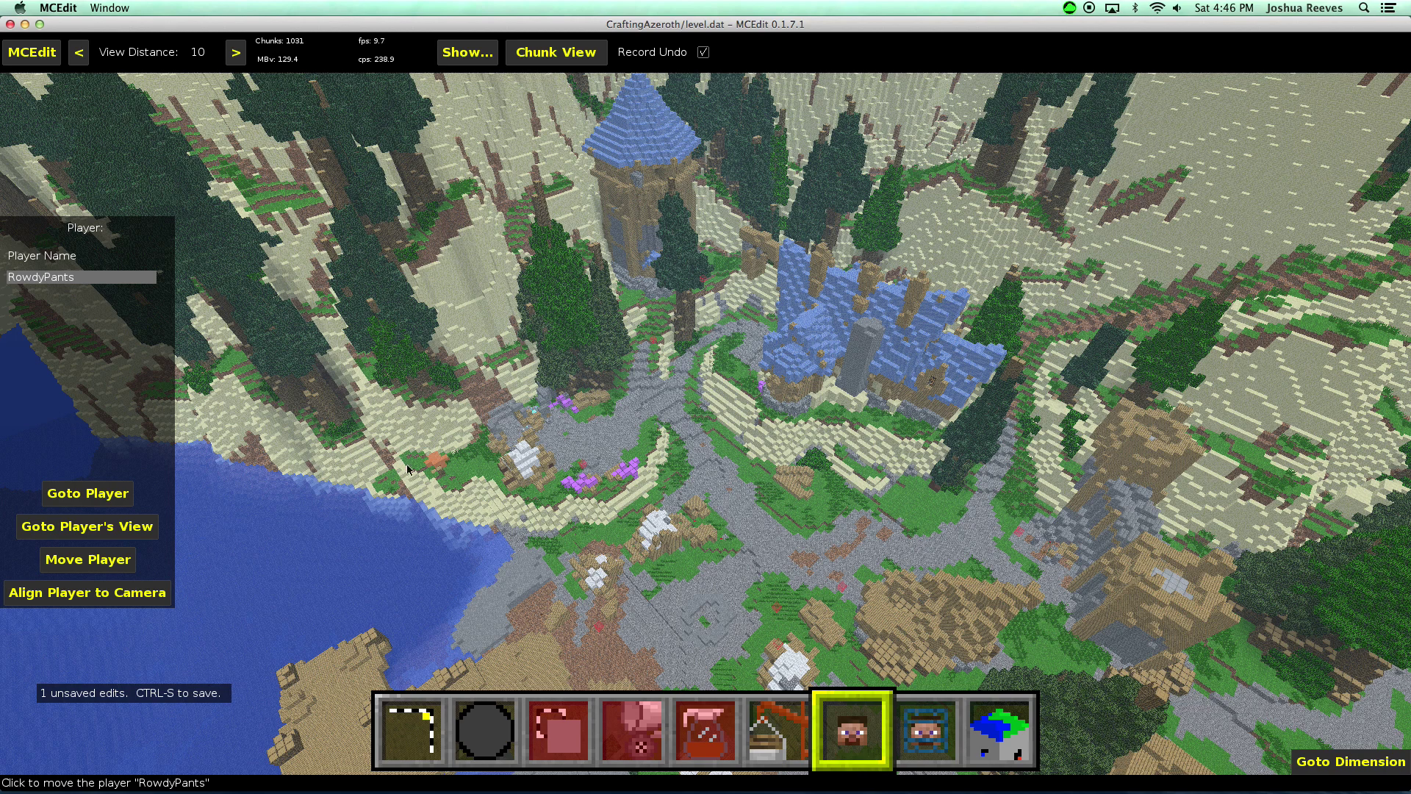
left_click(107, 562)
left_click(711, 479)
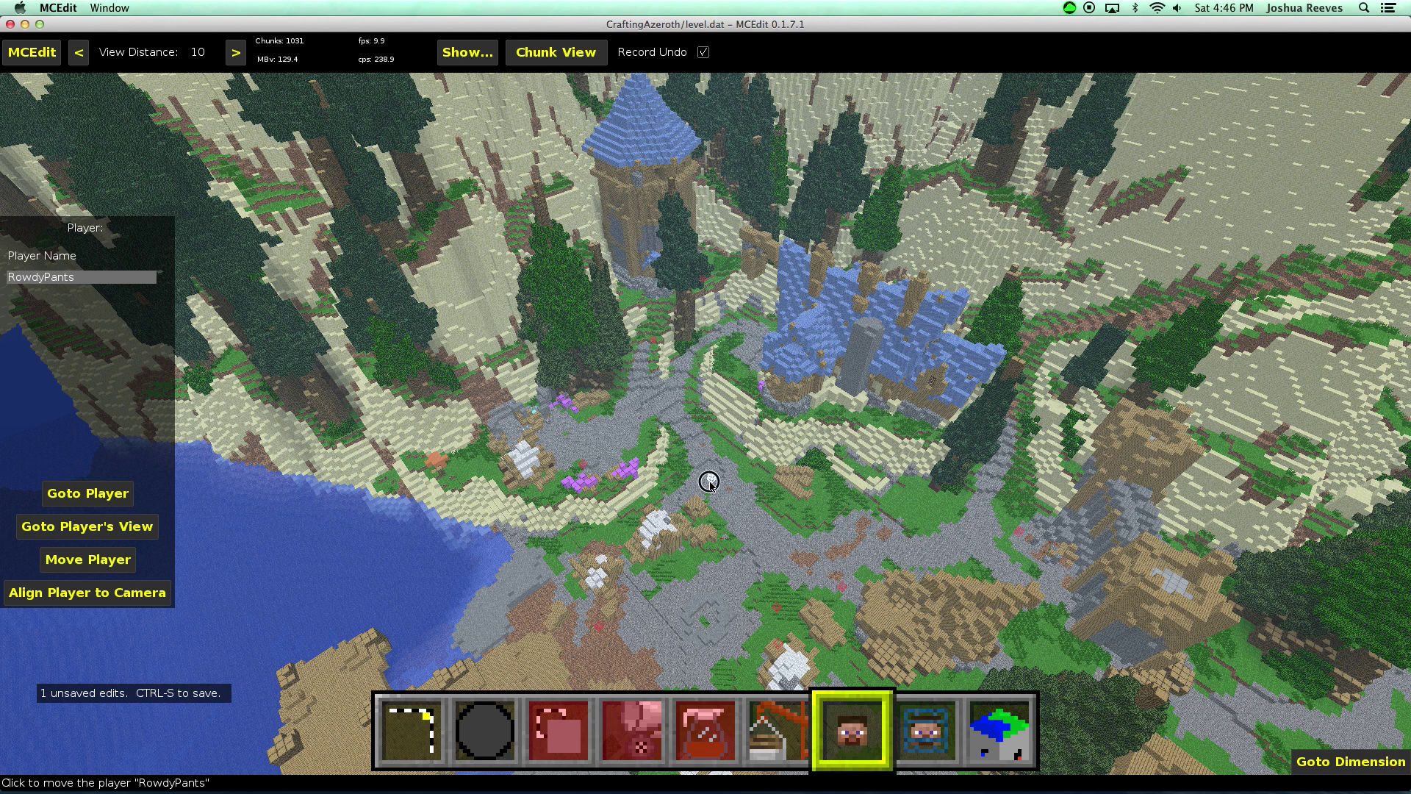
left_click(35, 55)
left_click(172, 217)
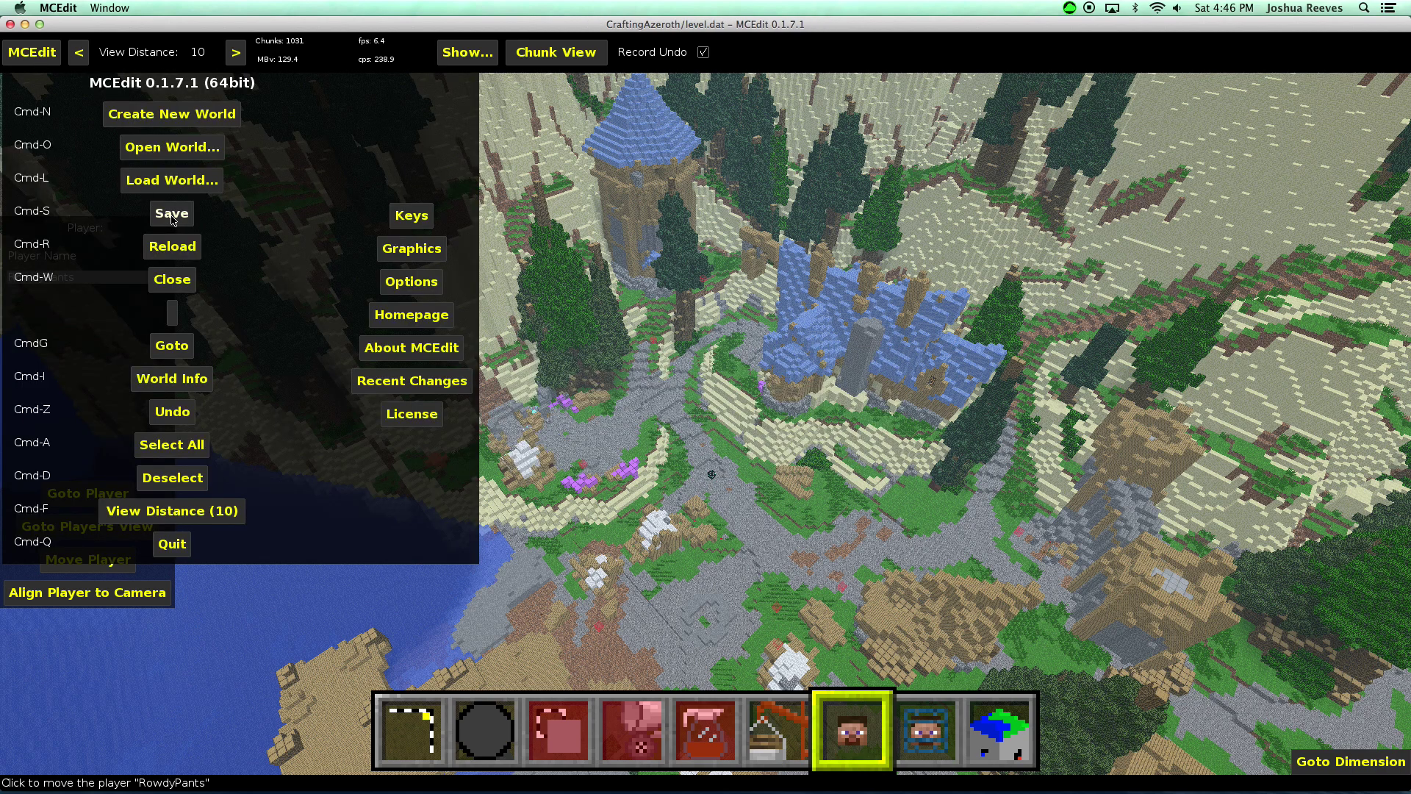
left_click(174, 544)
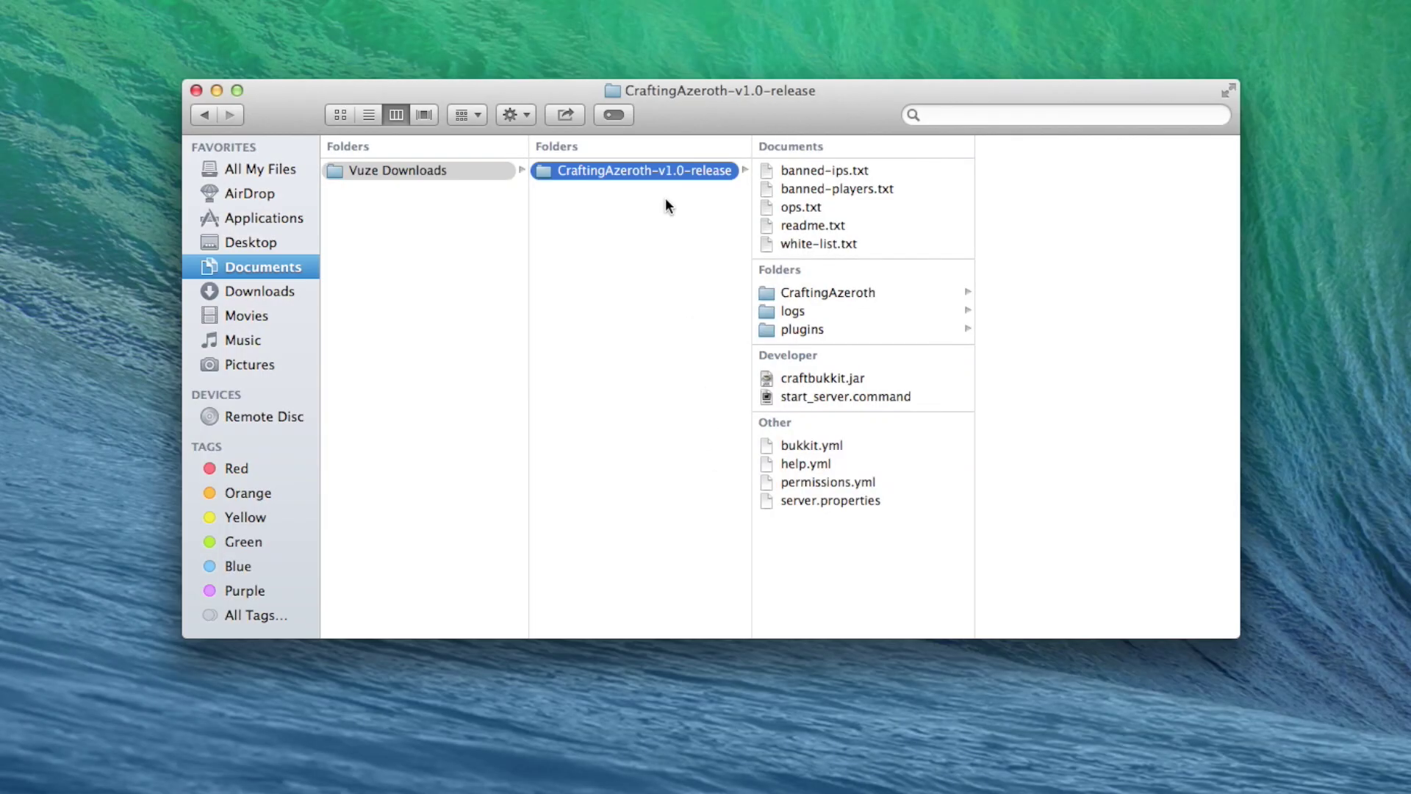
Inspect CraftingAzeroth's level.dat, then copy the CraftingAzeroth folder into minecraft/saves
left_click(889, 294)
left_click(1074, 293)
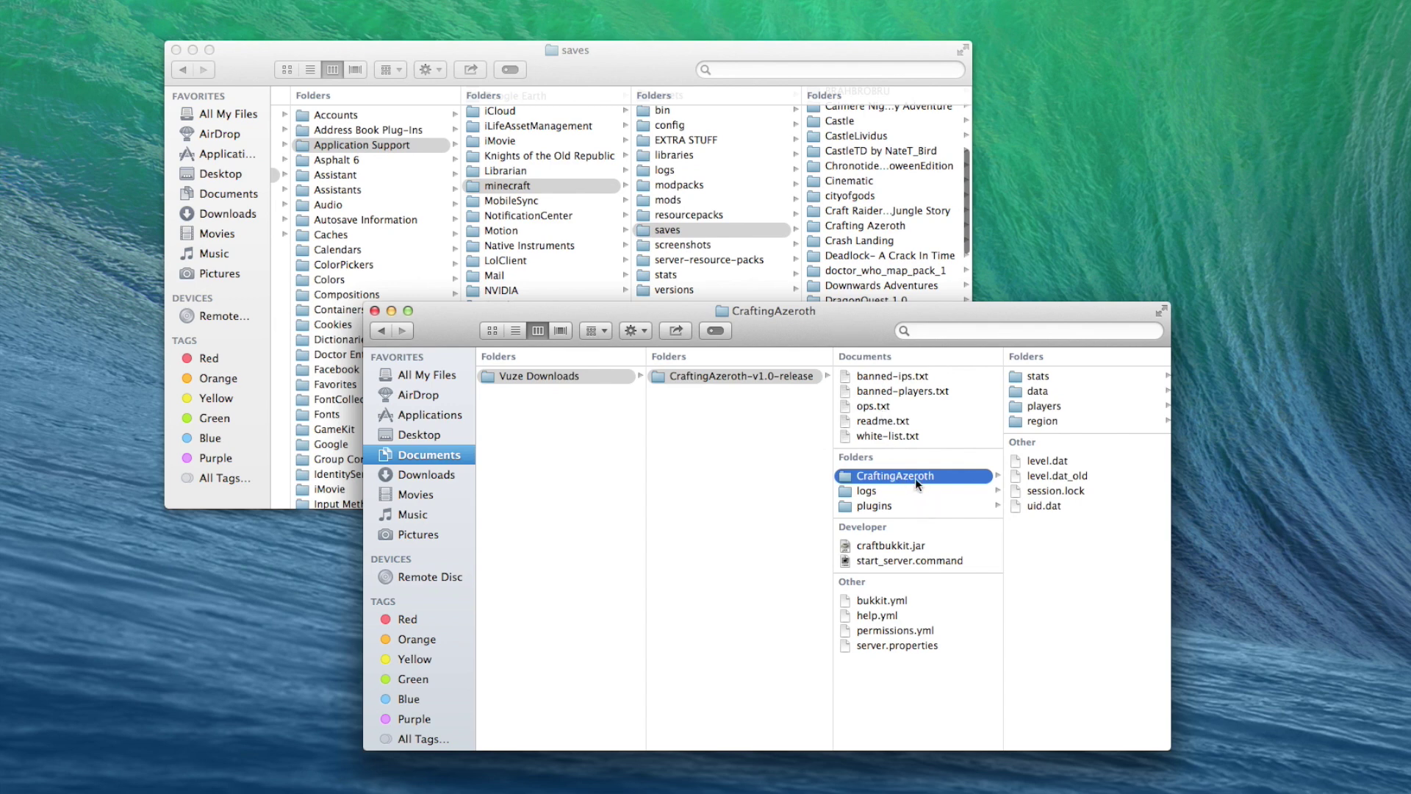
left_click_drag(907, 476, 936, 477)
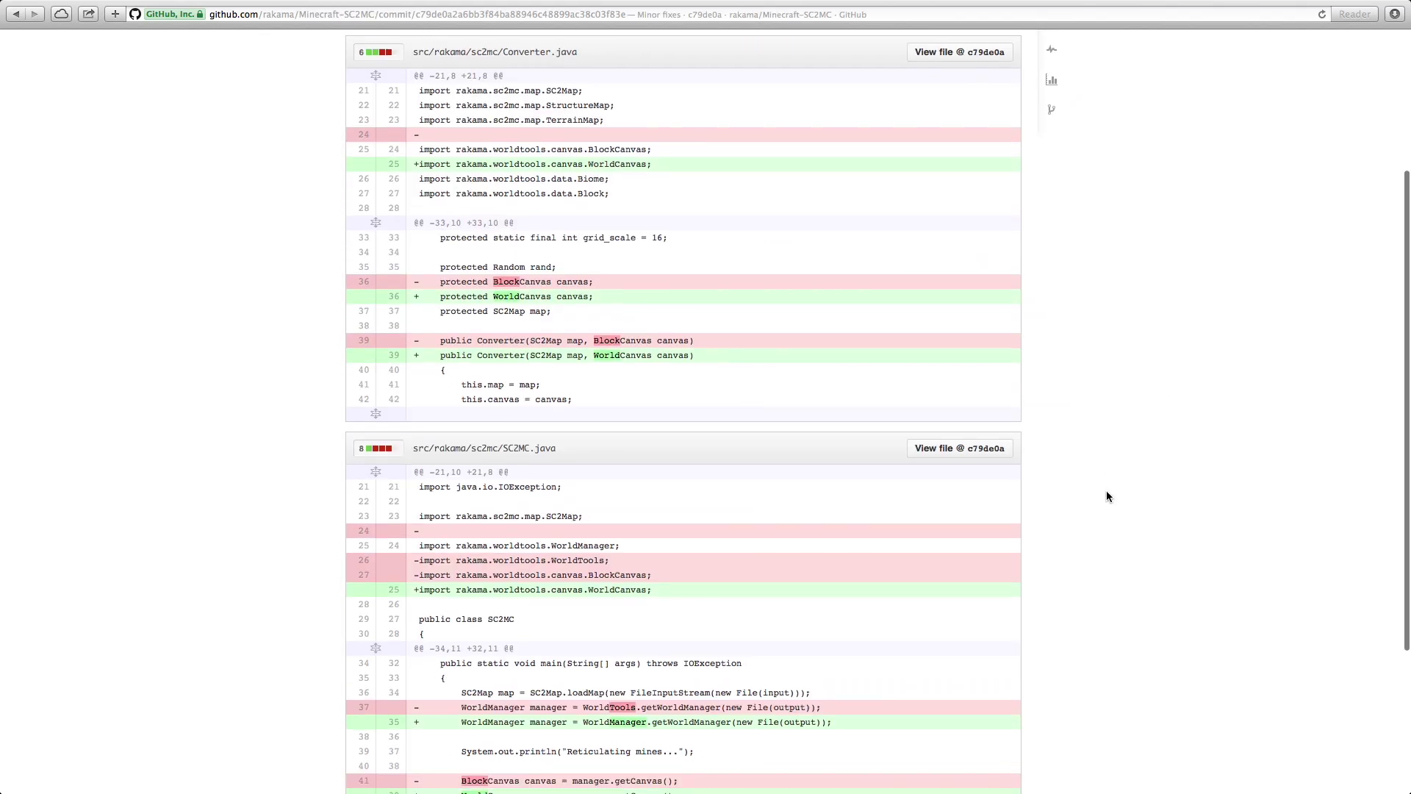
Scroll down through the WorldManager.java source in the Minecraft-WorldTools repository
scroll(1106, 491, "down", 4)
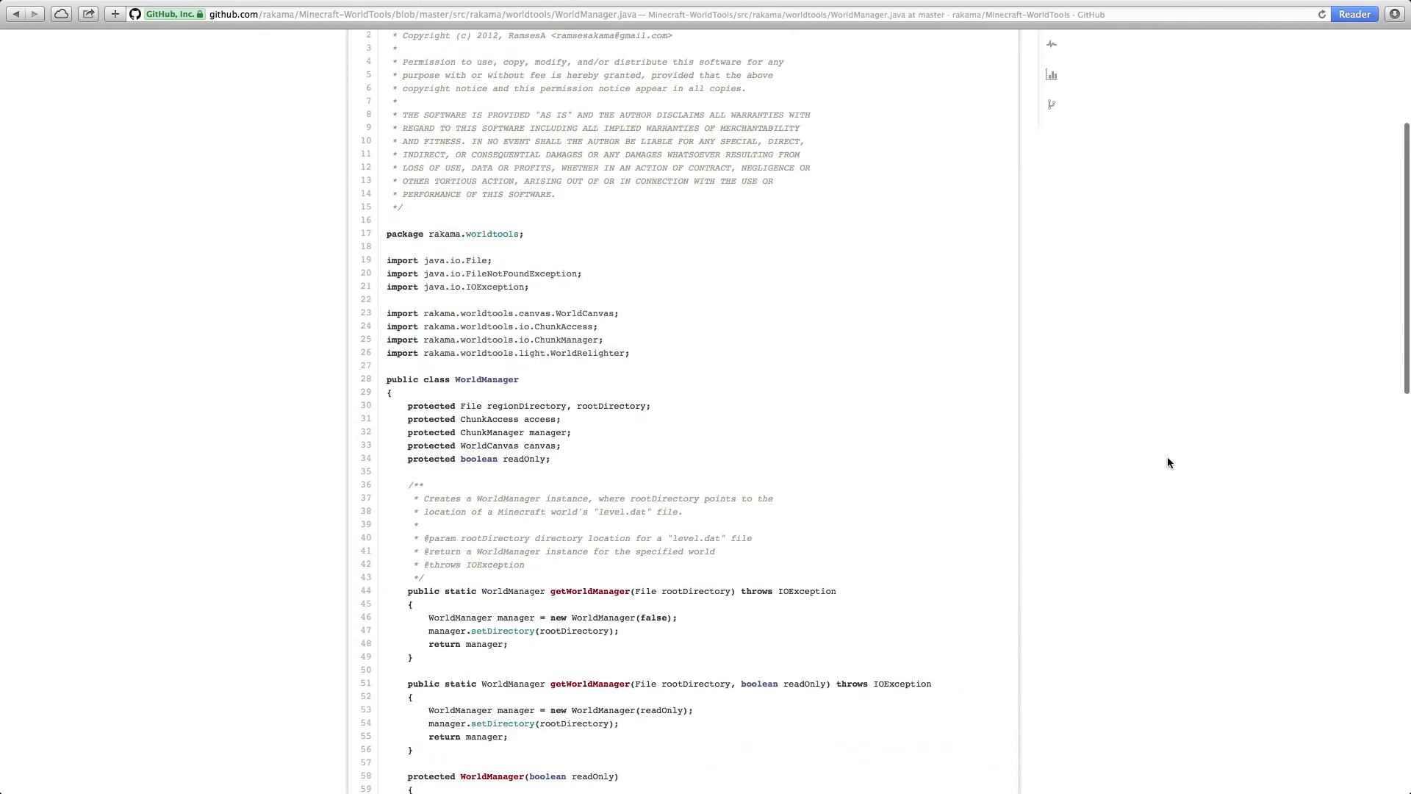
scroll(1168, 458, "down", 10)
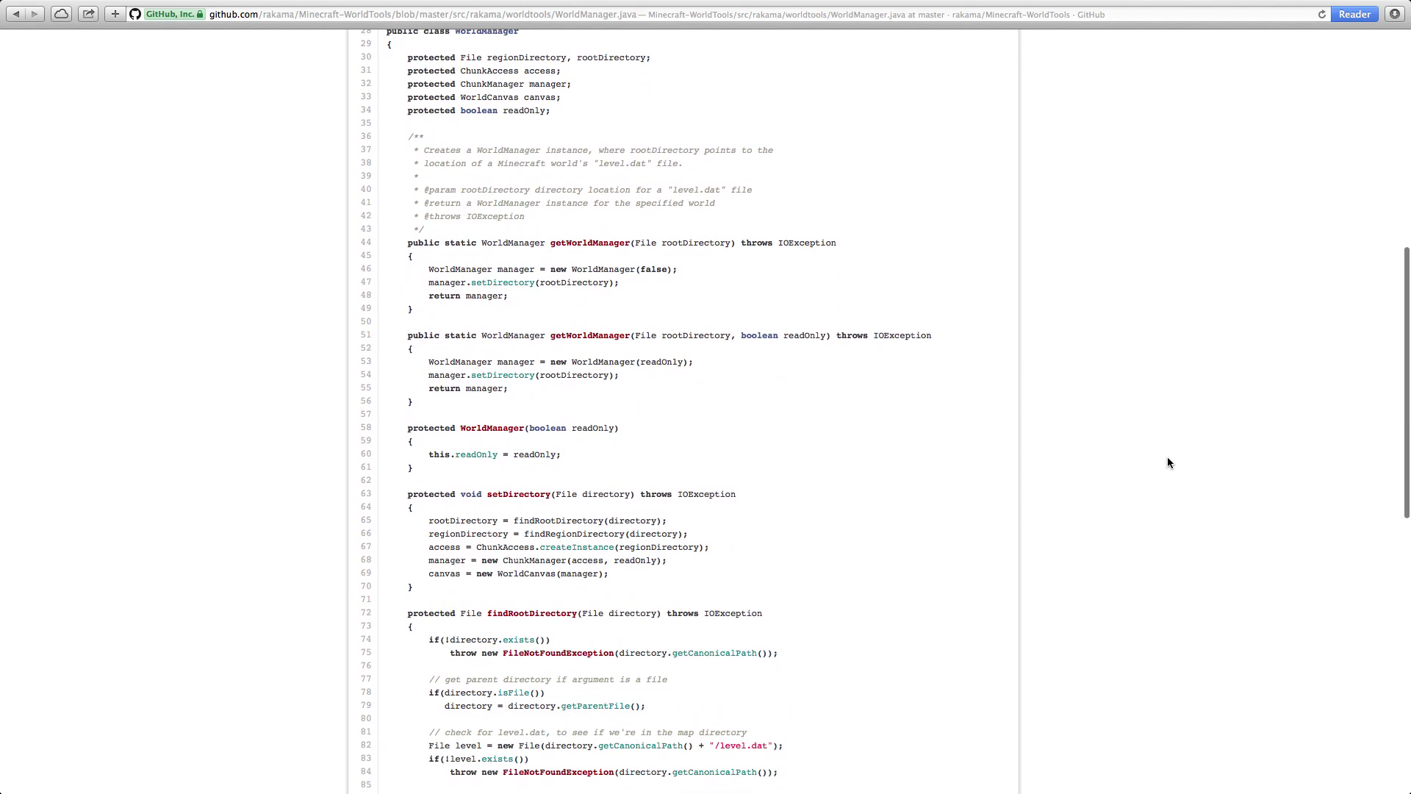
scroll(1168, 463, "down", 12)
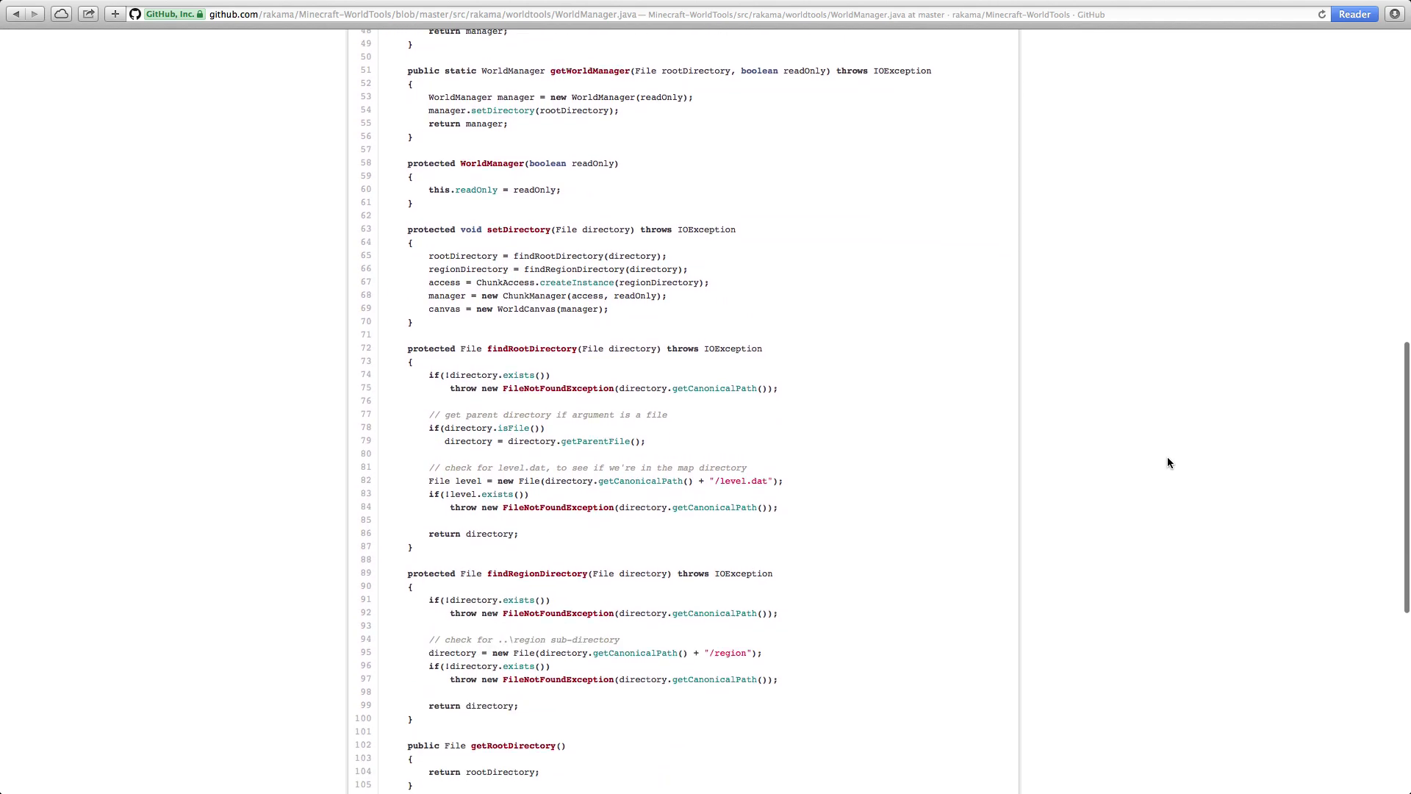
scroll(1168, 462, "down", 5)
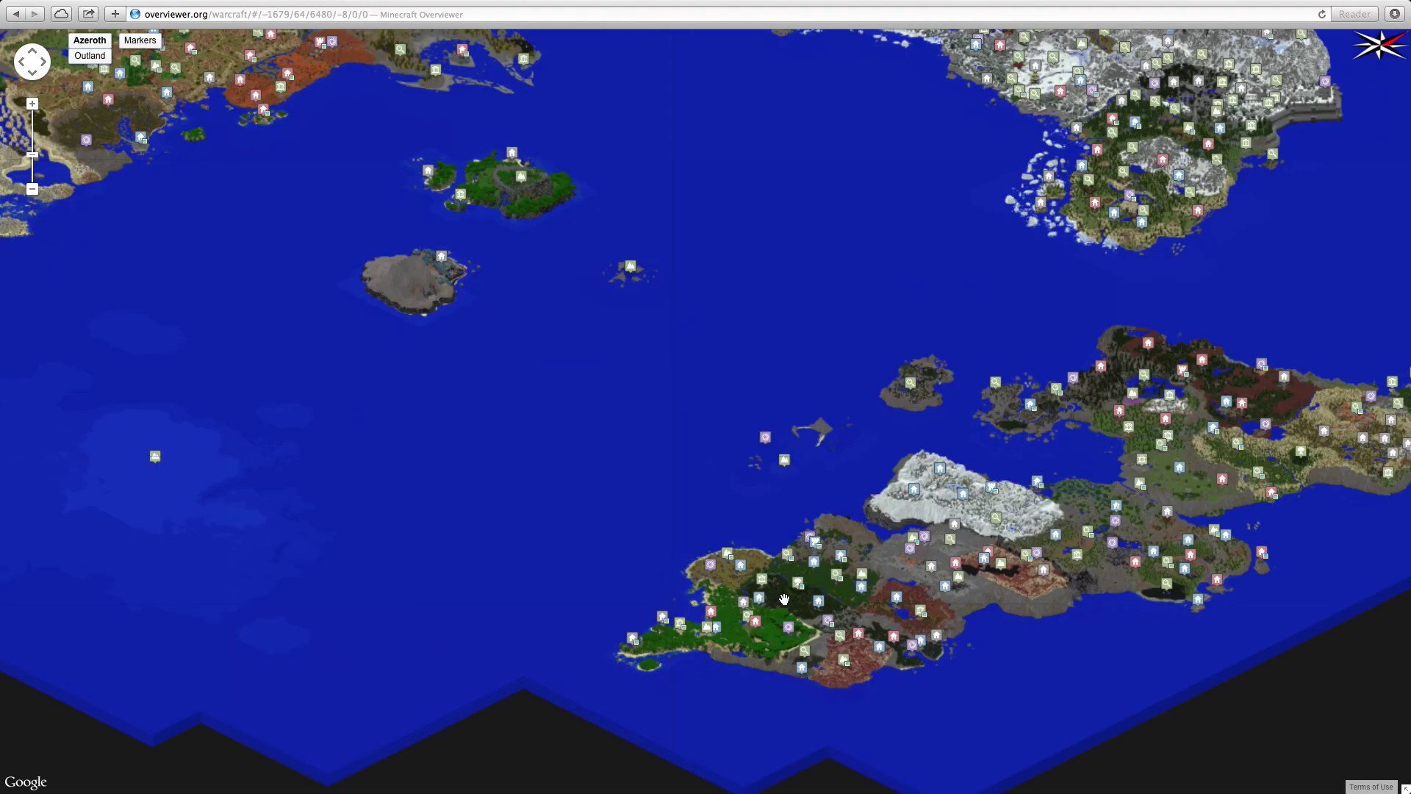
Zoom into the Azeroth Overviewer map and pan over to the coastal city
scroll(765, 606, "up", 1)
scroll(843, 513, "up", 1)
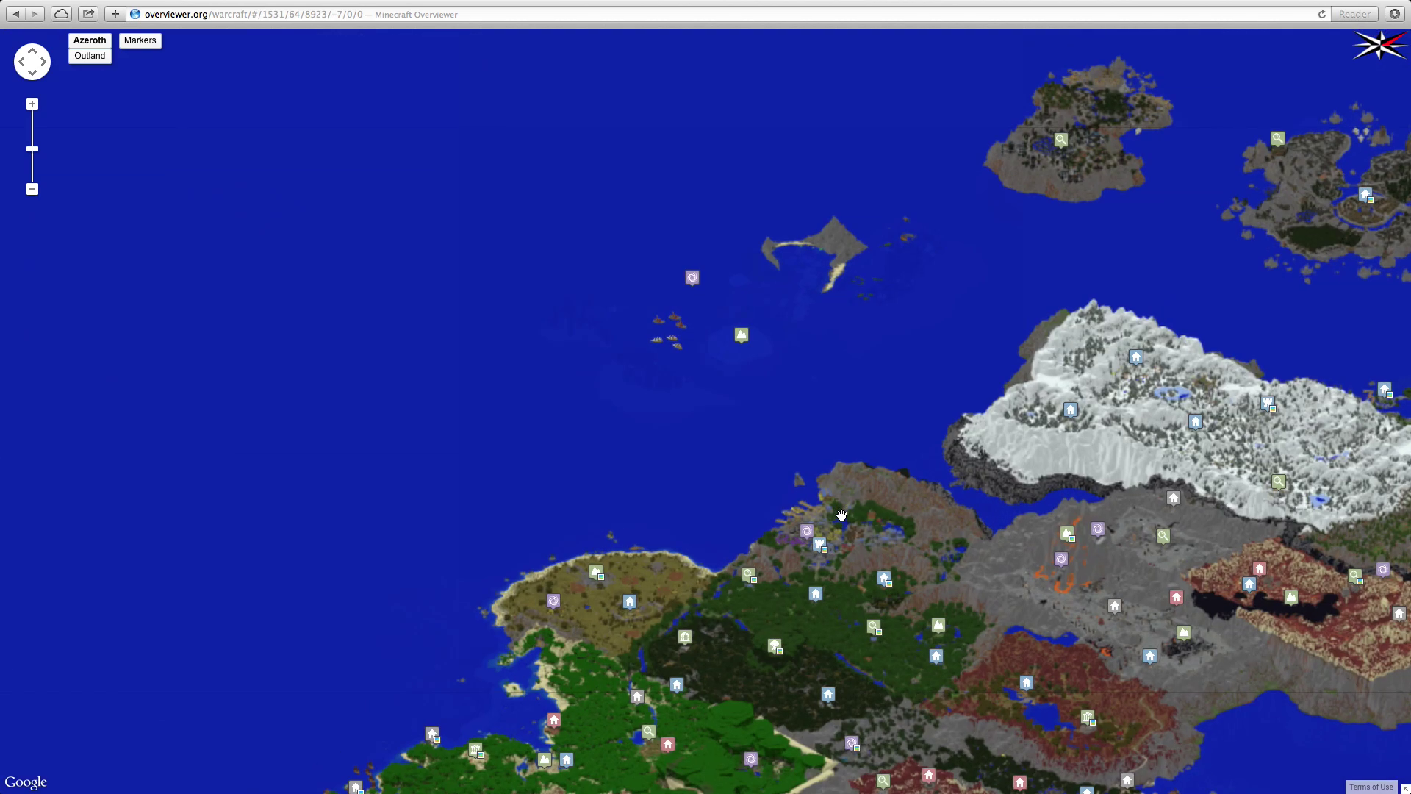
scroll(831, 640, "up", 1)
left_click_drag(830, 640, 781, 557)
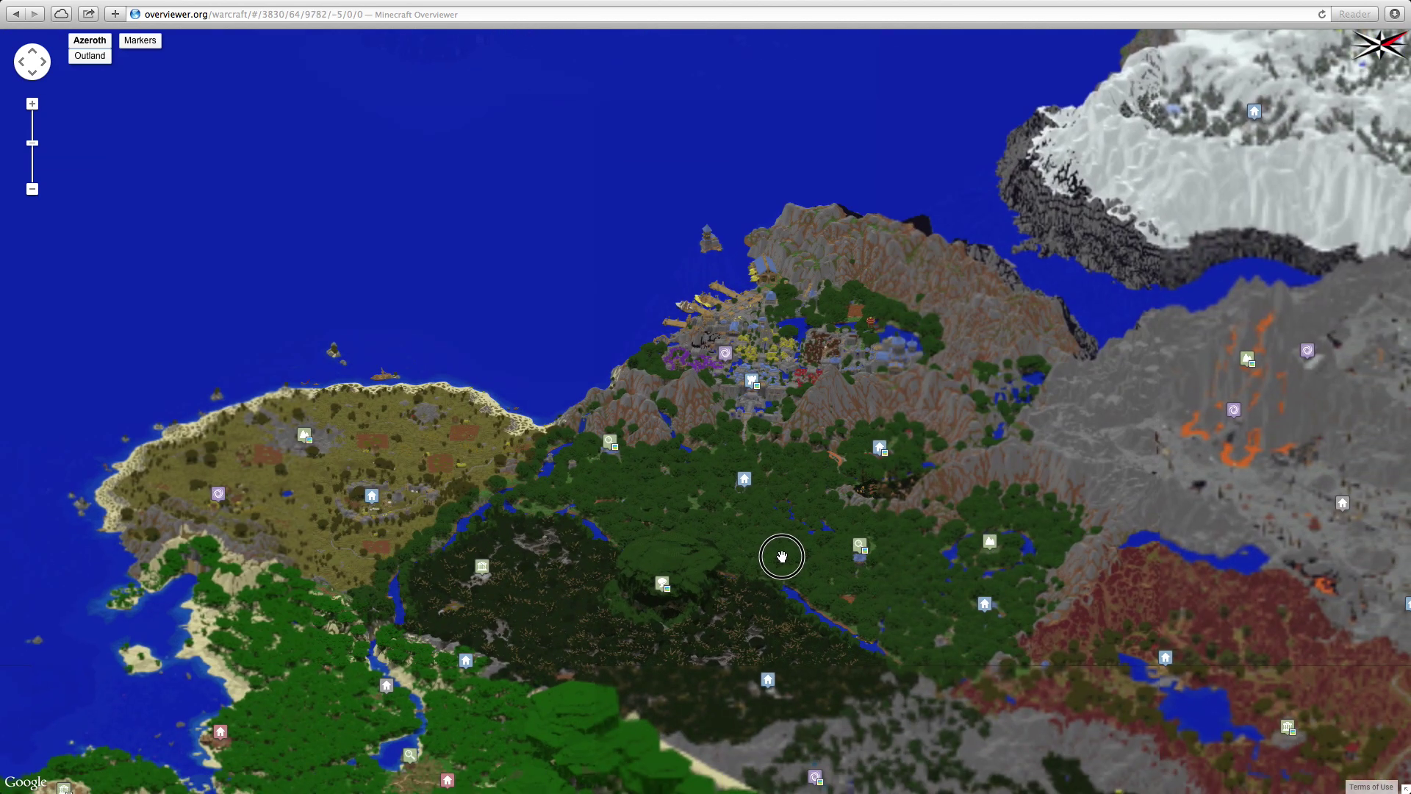
scroll(788, 351, "up", 1)
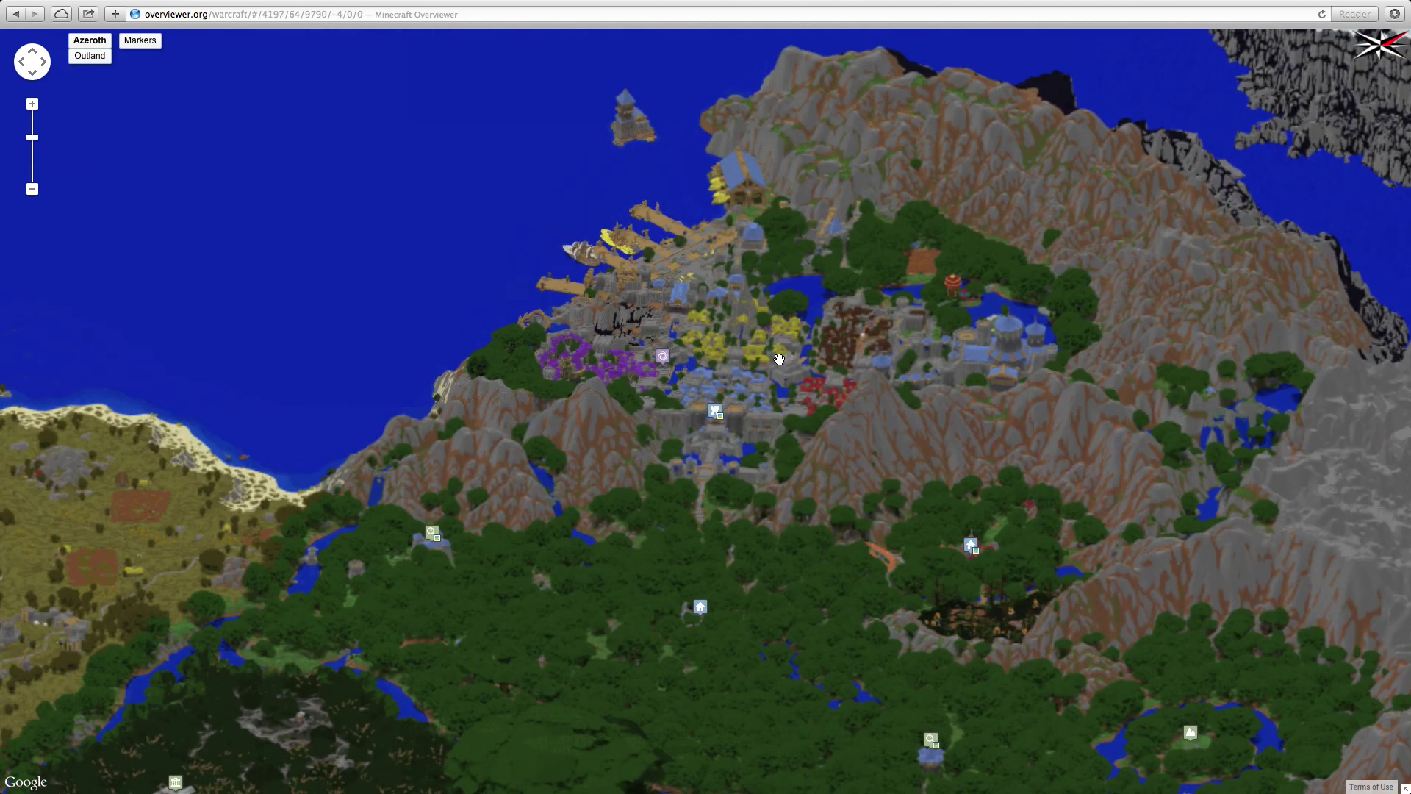
scroll(746, 346, "up", 1)
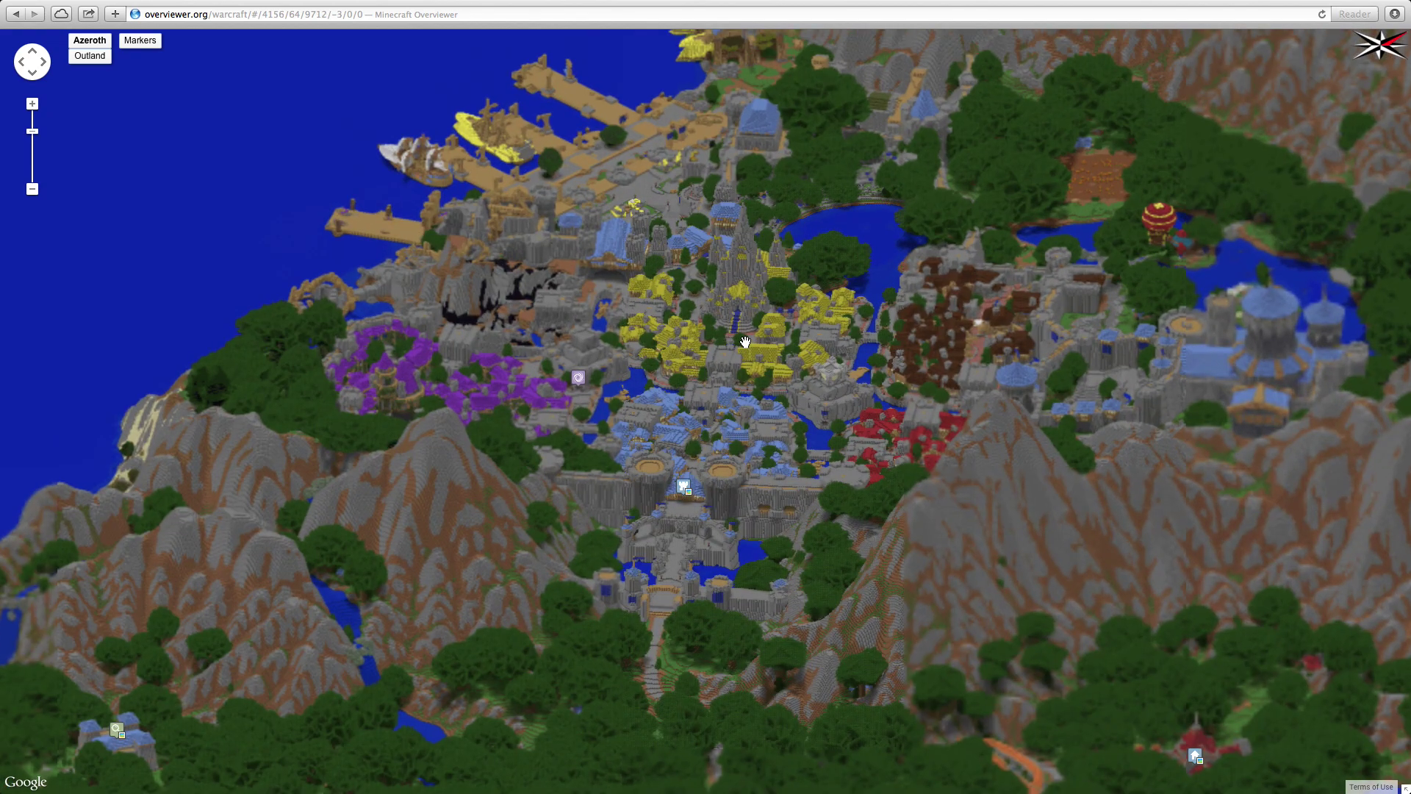
scroll(744, 342, "up", 1)
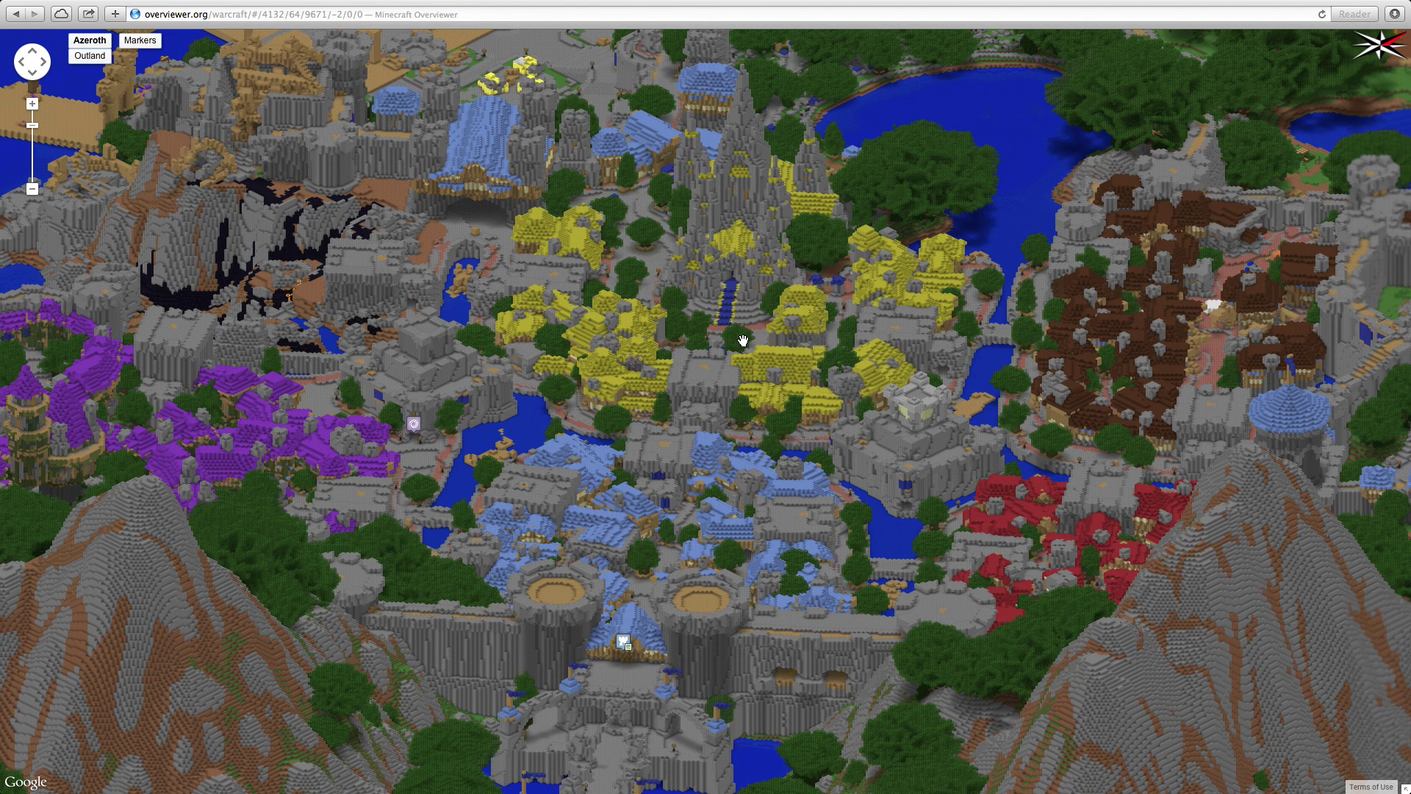
scroll(743, 341, "up", 1)
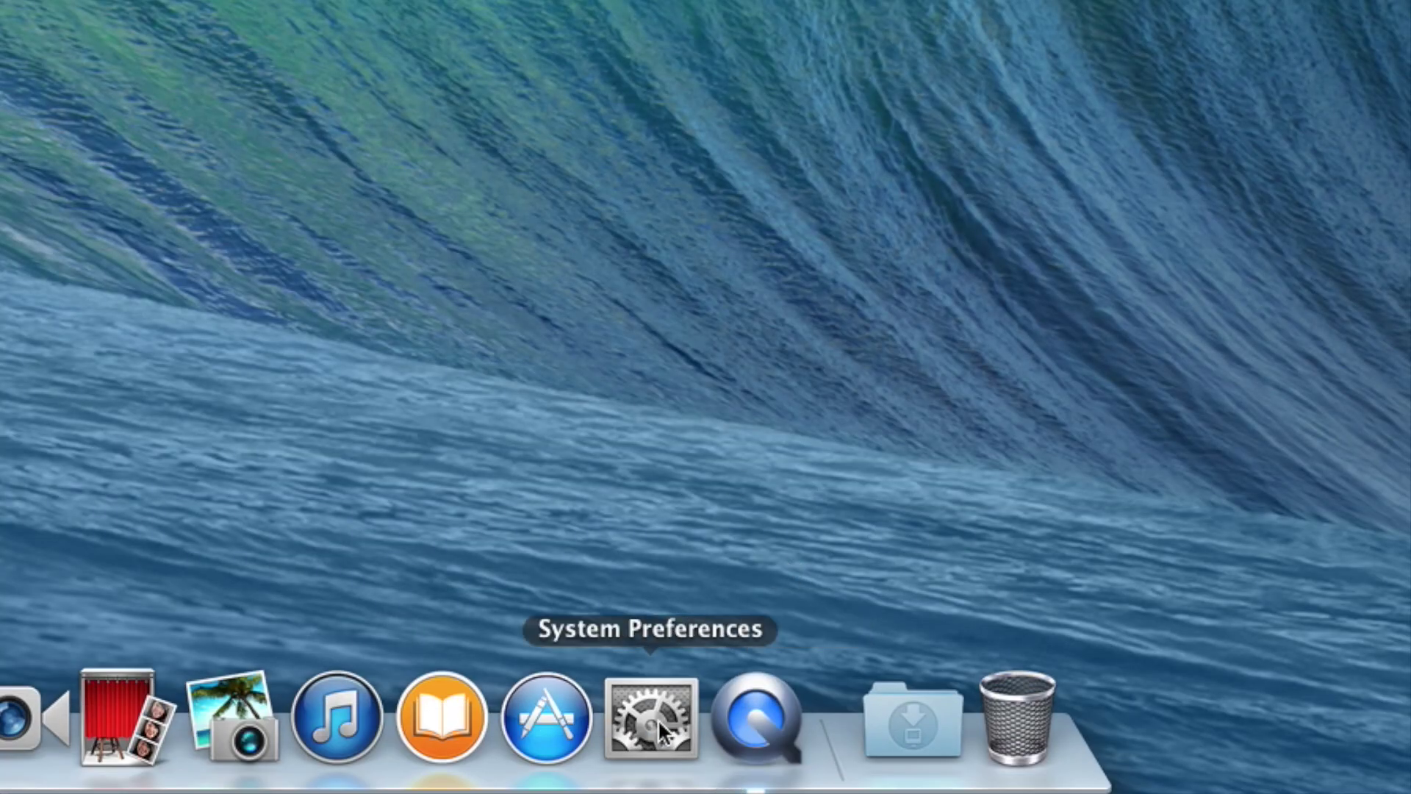
left_click(655, 717)
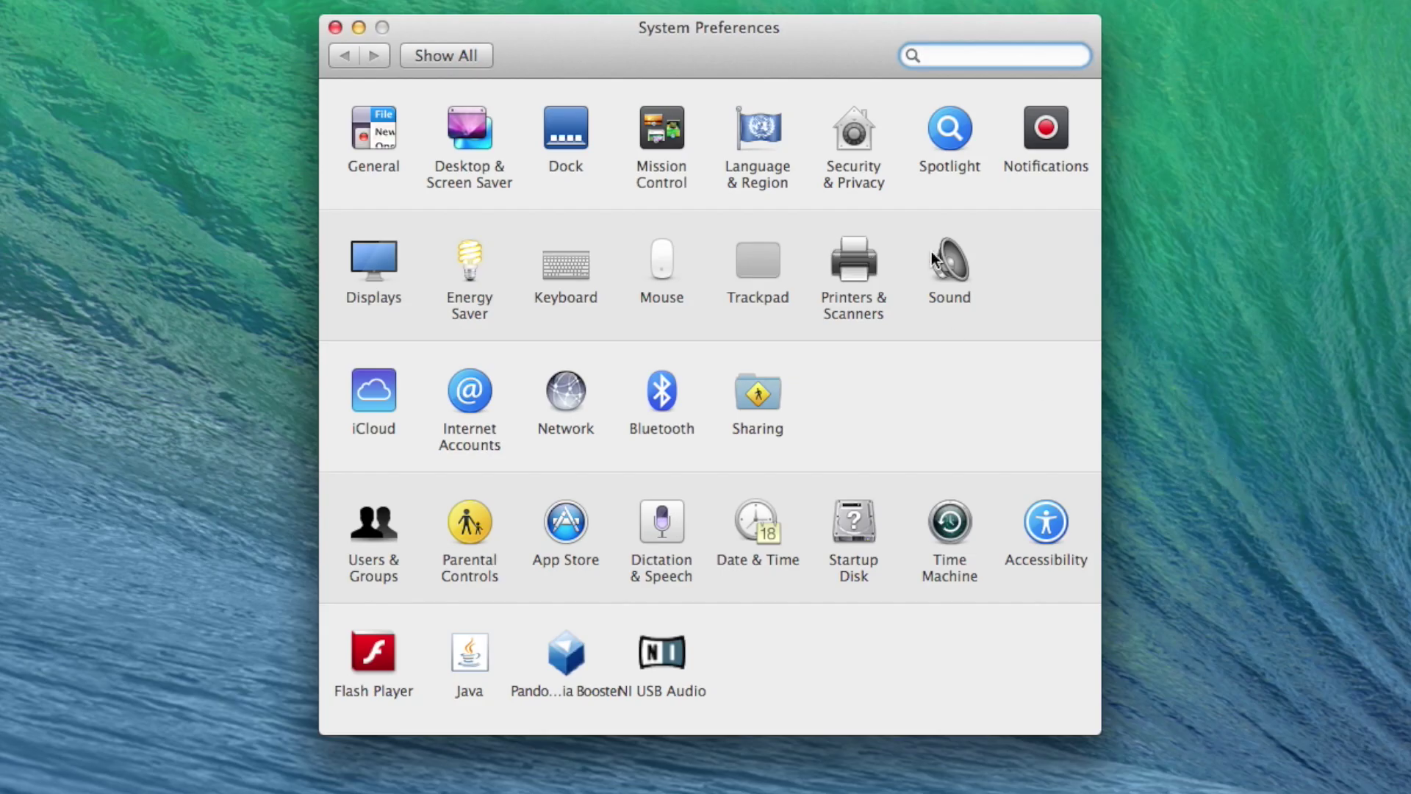
left_click(853, 136)
left_click(354, 585)
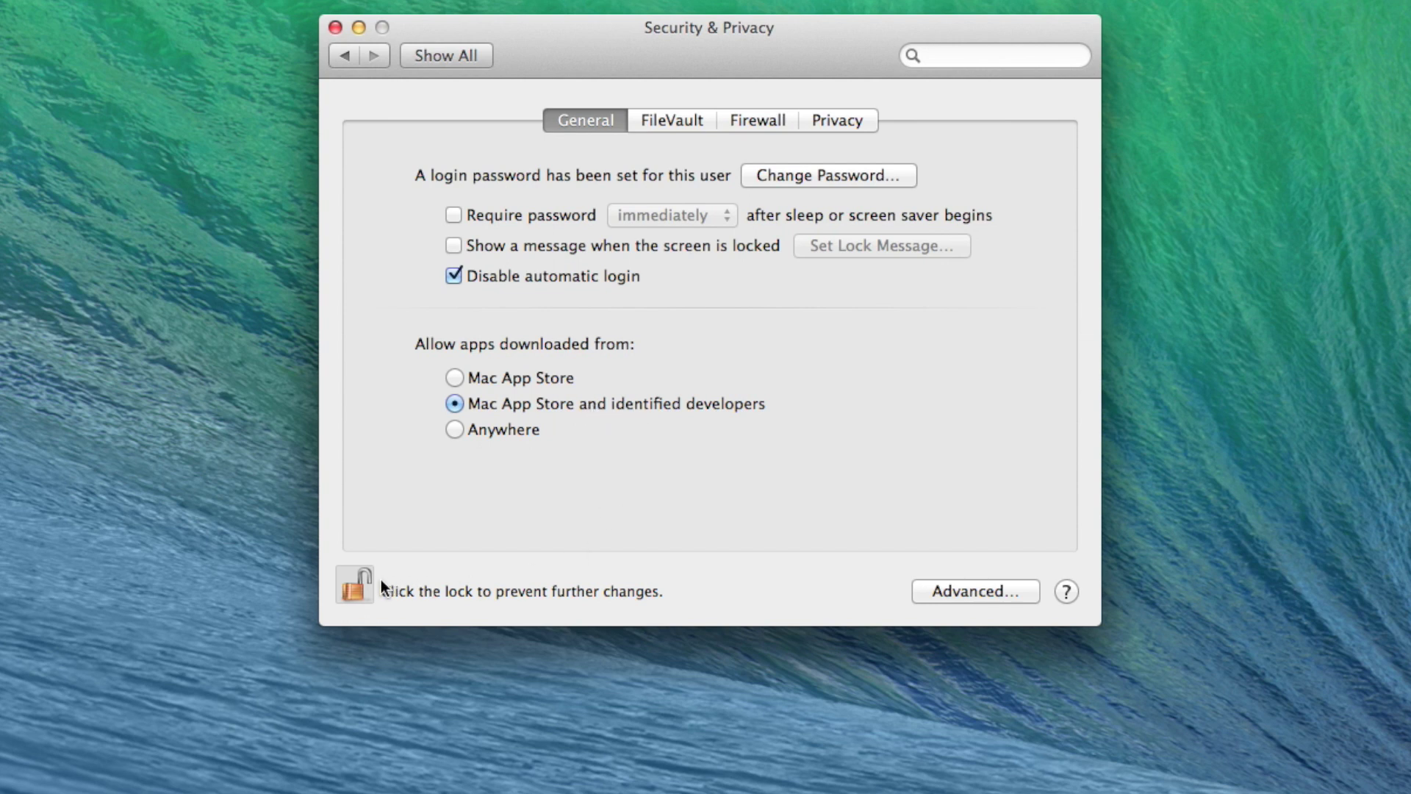
left_click(356, 585)
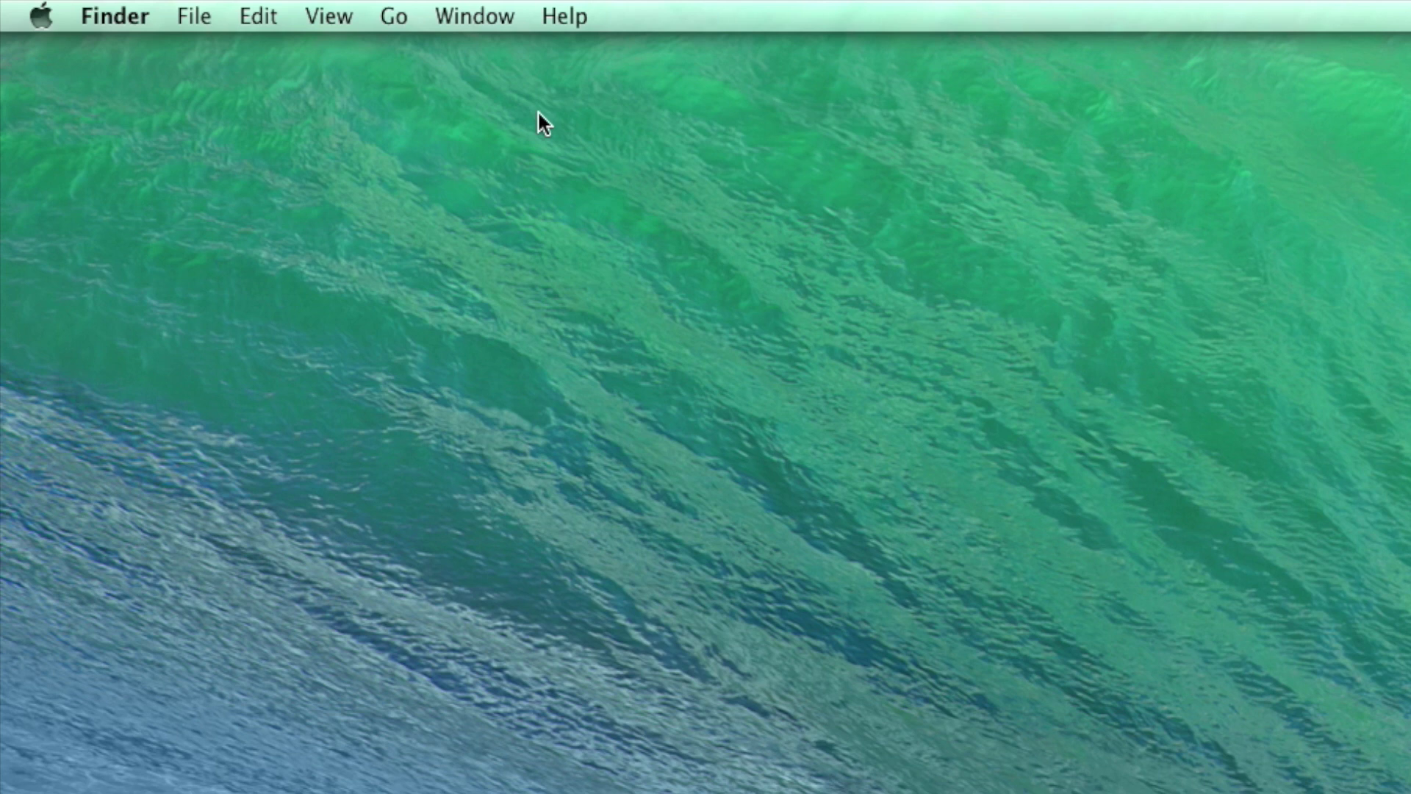
Jump to ~/Library/Application Support via Go to Folder and scroll to the minecraft folder
left_click(402, 18)
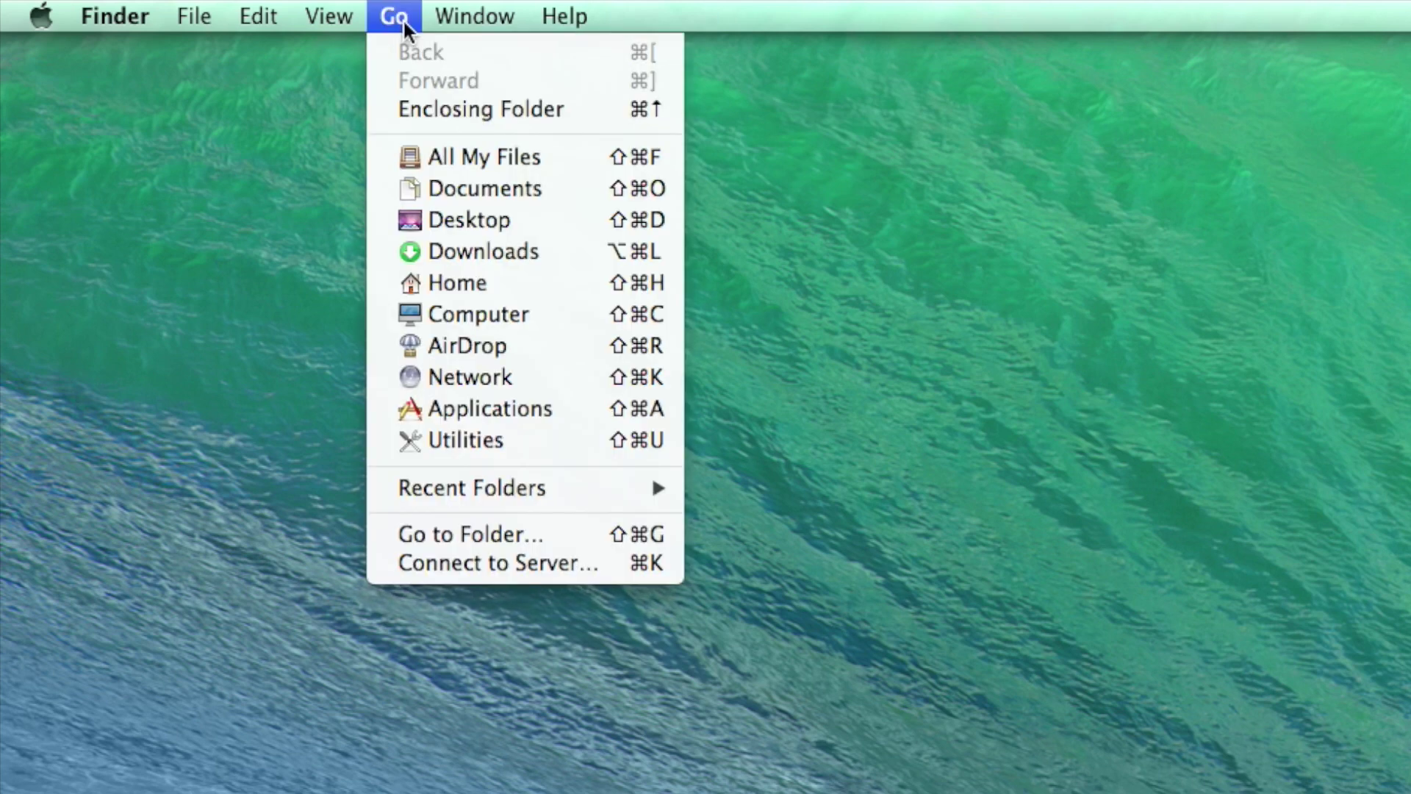
left_click(569, 534)
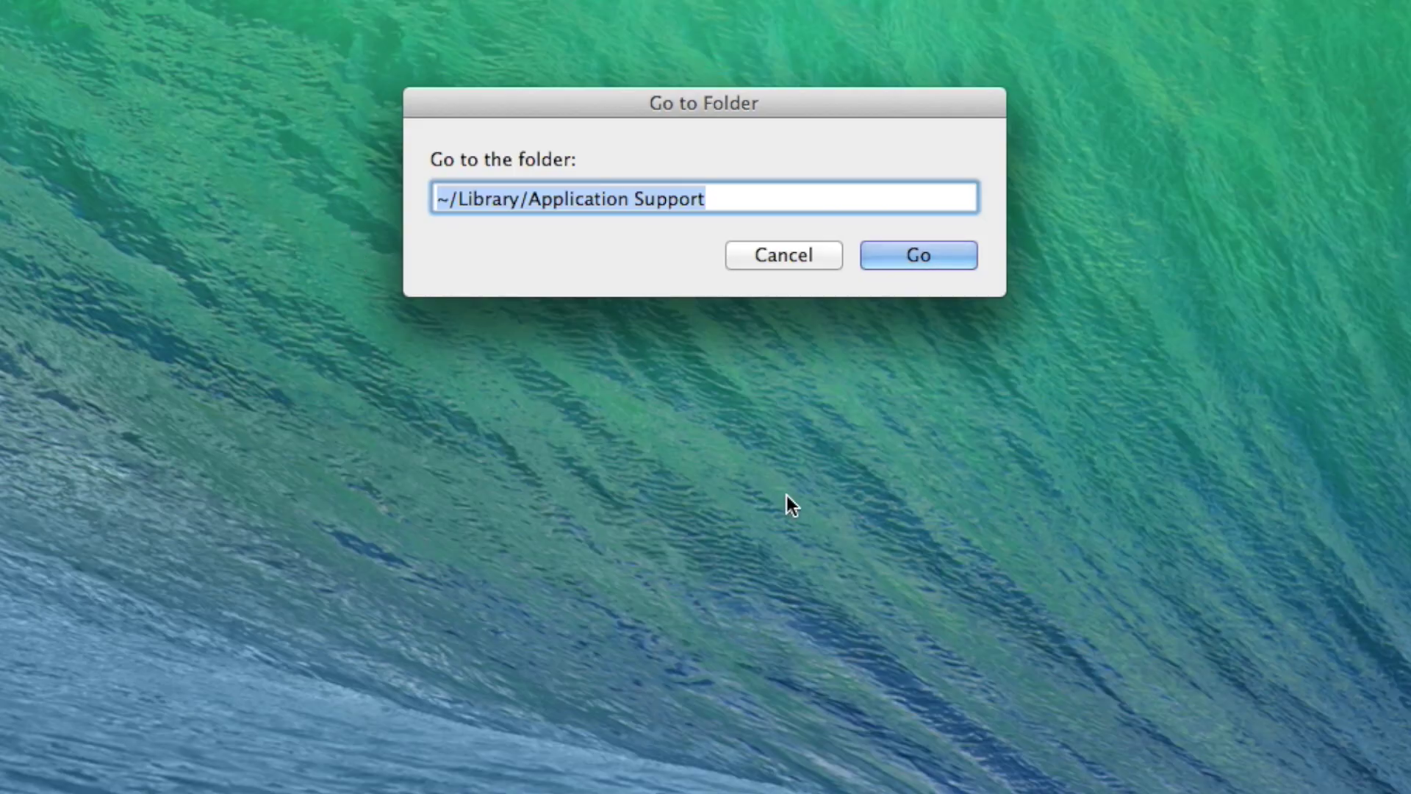
key("Return")
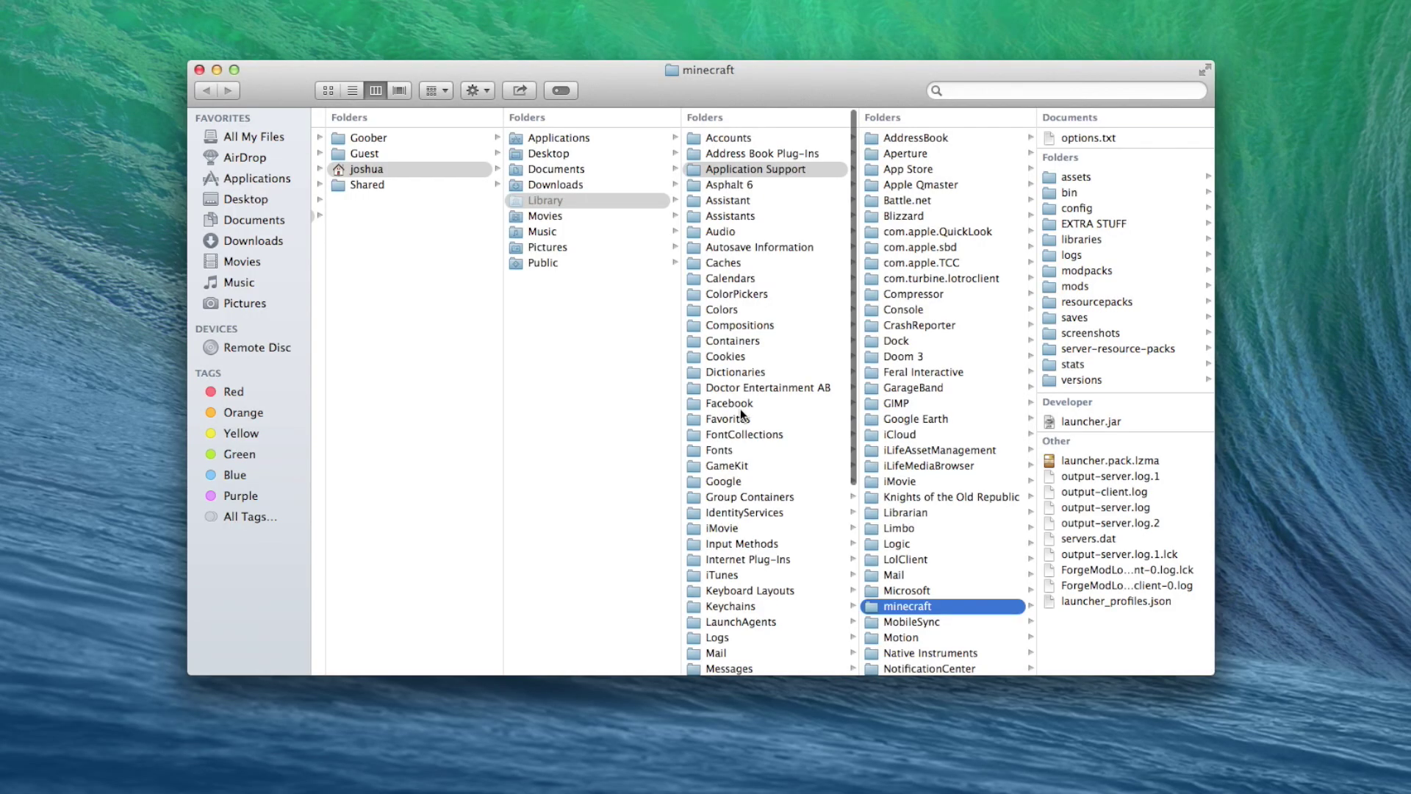
scroll(919, 570, "down", 5)
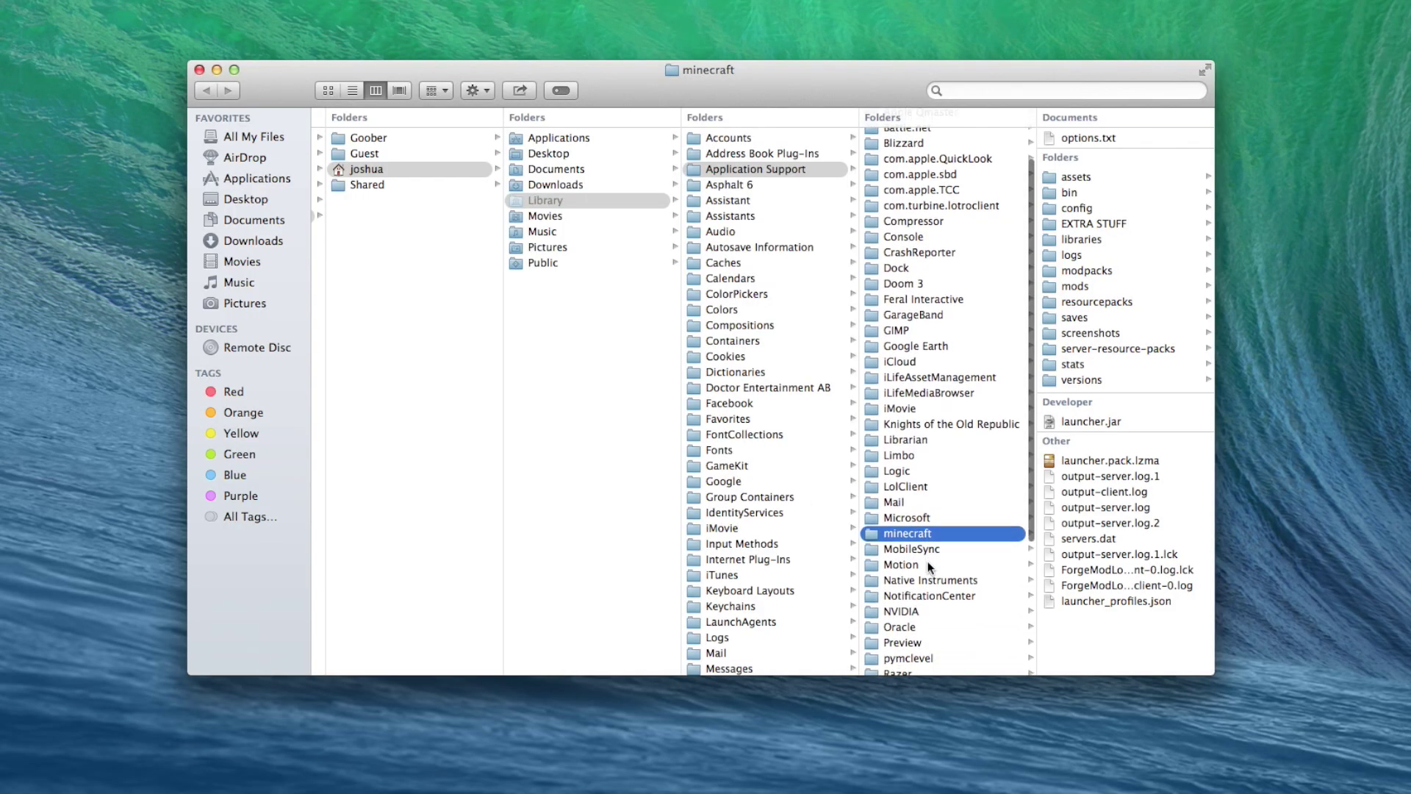
scroll(928, 559, "down", 3)
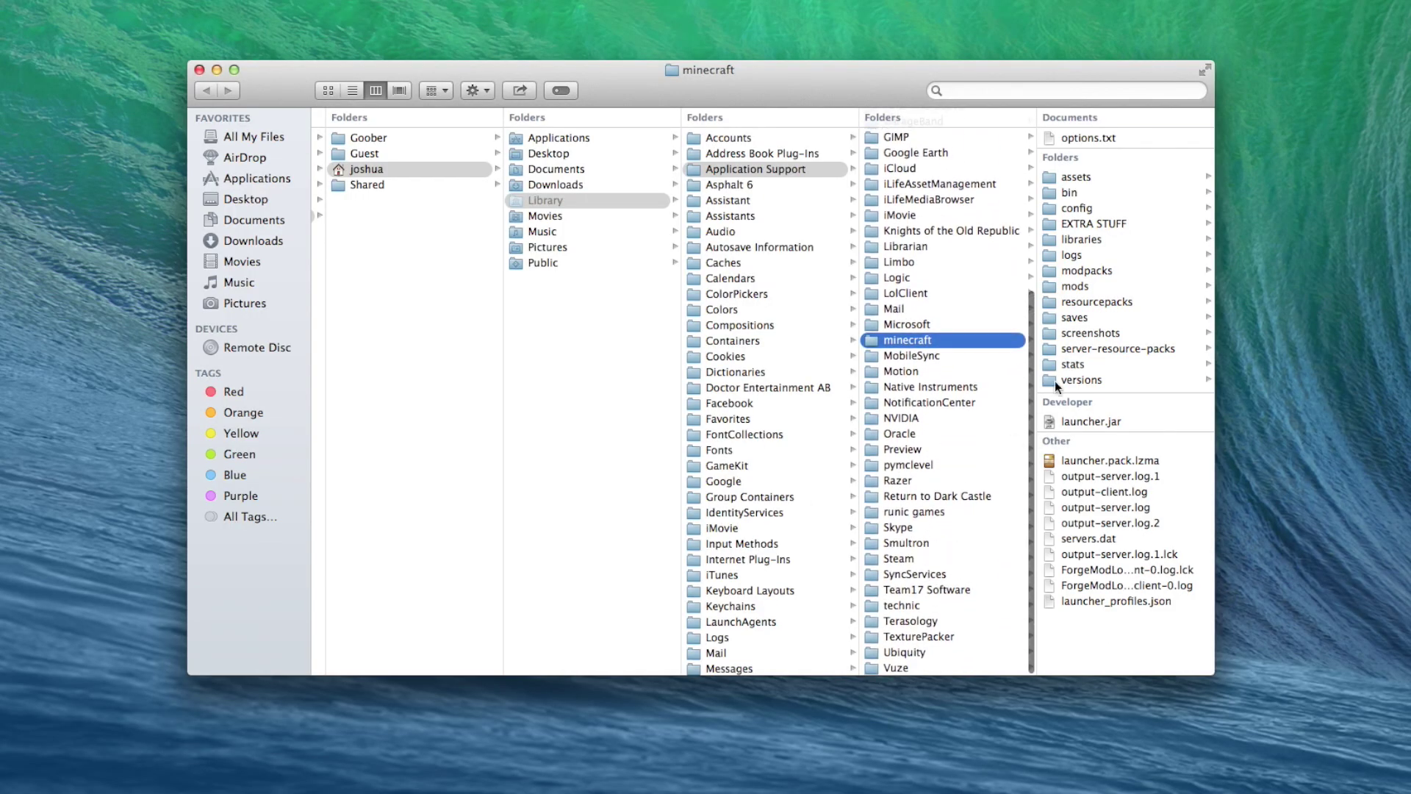